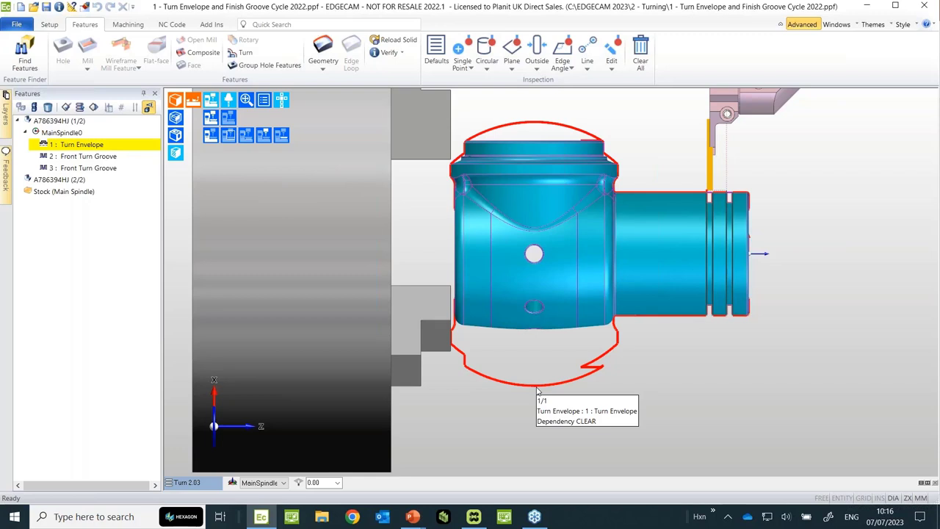
# Step: Check the feature-recognition tolerance in the Feature Finder options of the 2022 file, leaving without running the search
pyautogui.click(25, 51)
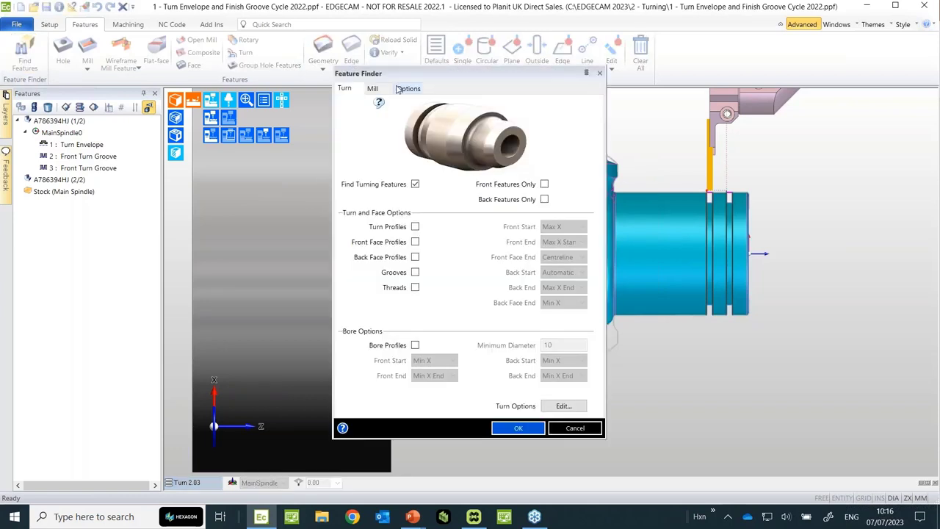
pyautogui.click(406, 89)
pyautogui.doubleClick(442, 317)
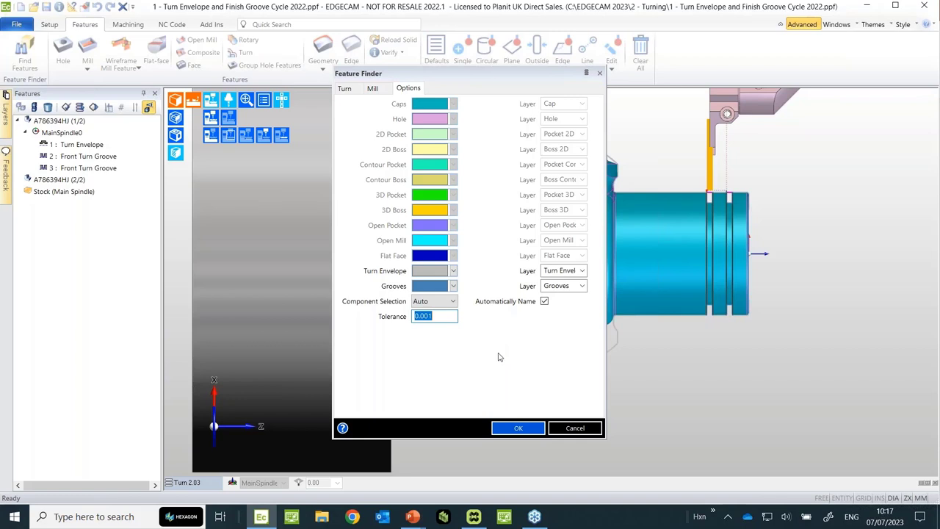
pyautogui.click(576, 428)
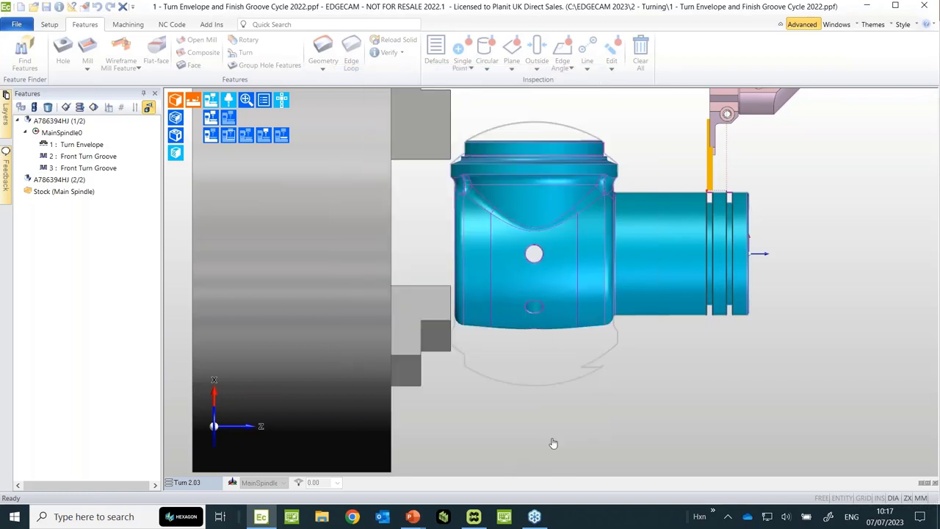
# Step: Switch to Edgecam 2023 with the Turn Envelope and Finish Groove Cycle 2023 file and show its machining sequence
pyautogui.moveTo(477, 522)
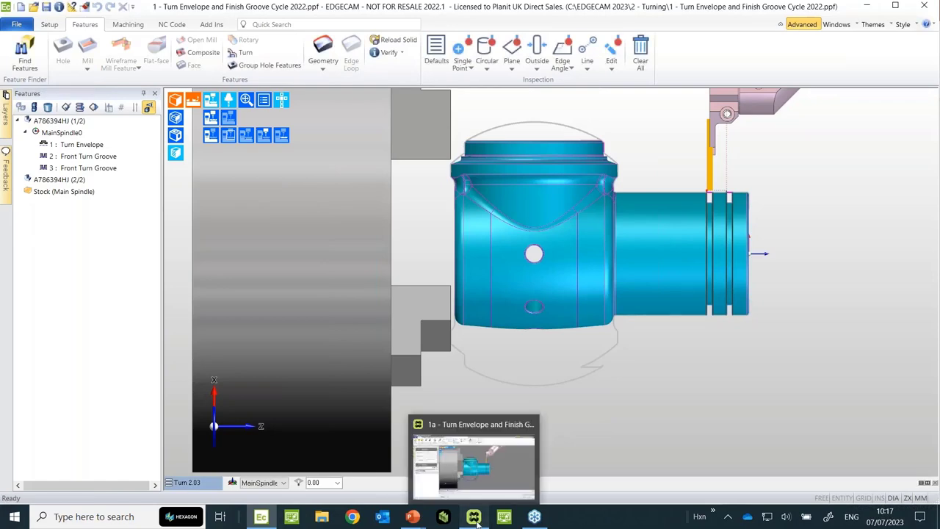
pyautogui.click(473, 458)
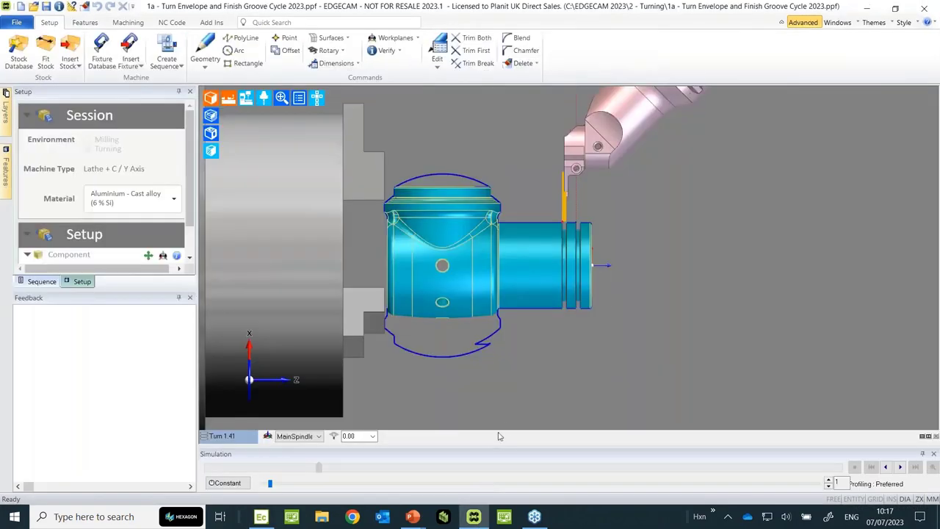
pyautogui.click(126, 23)
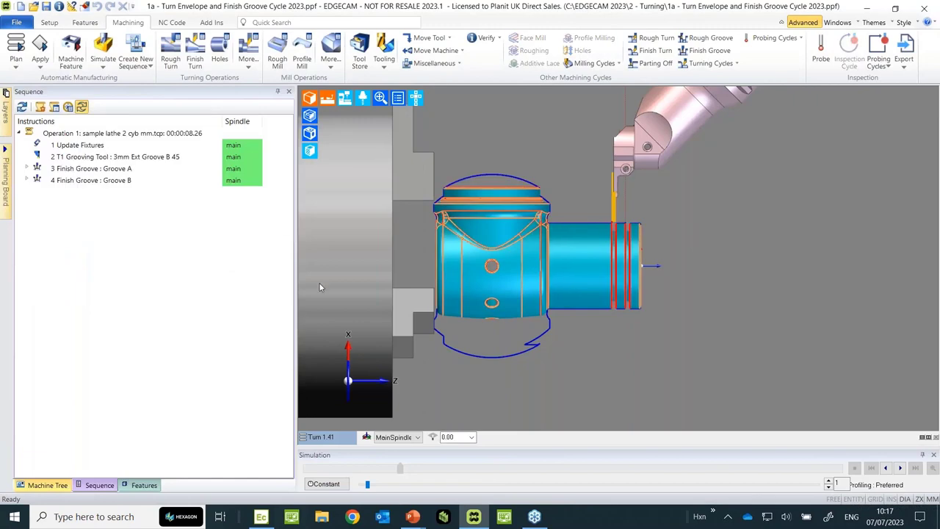
pyautogui.click(344, 97)
pyautogui.click(362, 116)
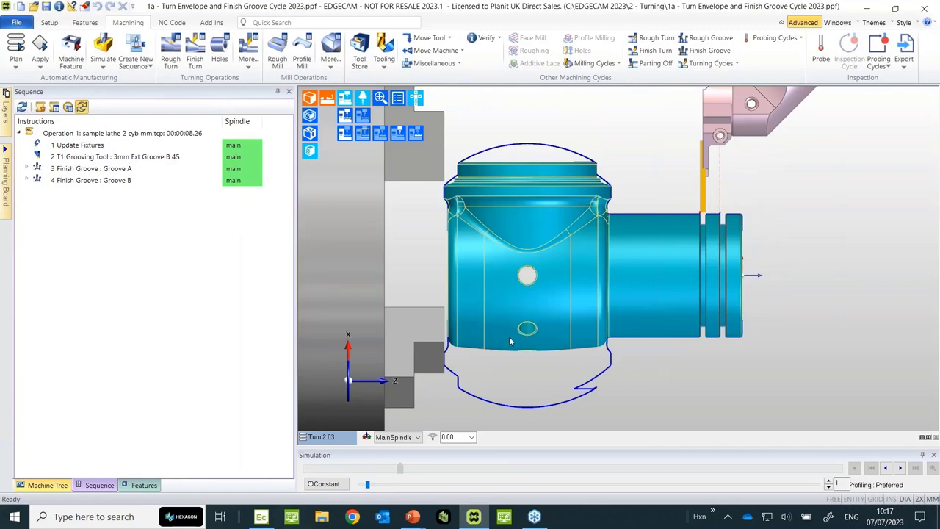
# Step: Review the Feature Finder options in the 2023 file and rerun the turning feature search to update the turn envelope
pyautogui.click(73, 25)
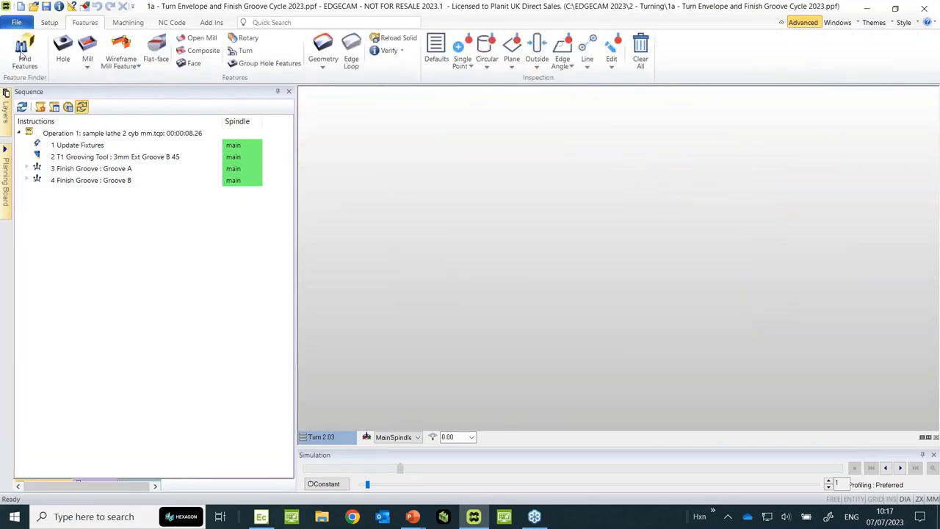
pyautogui.click(22, 53)
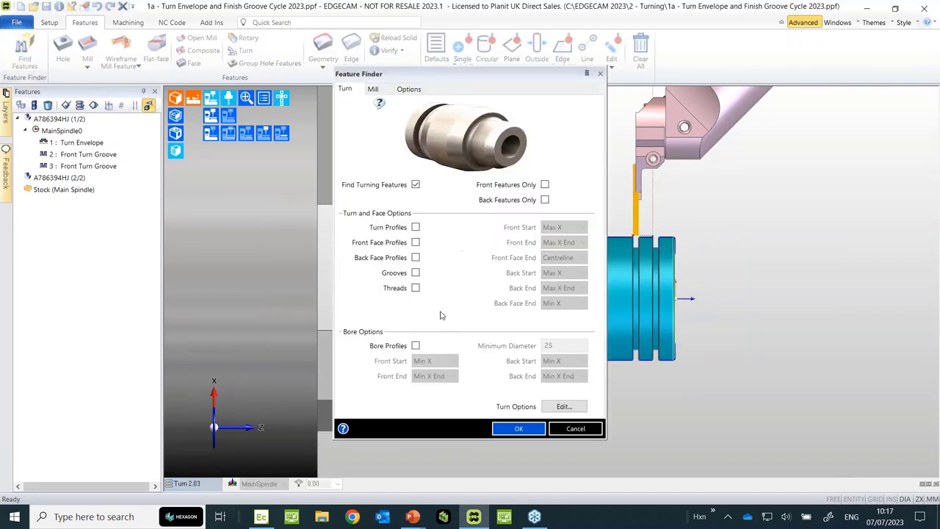
pyautogui.click(372, 90)
pyautogui.click(409, 88)
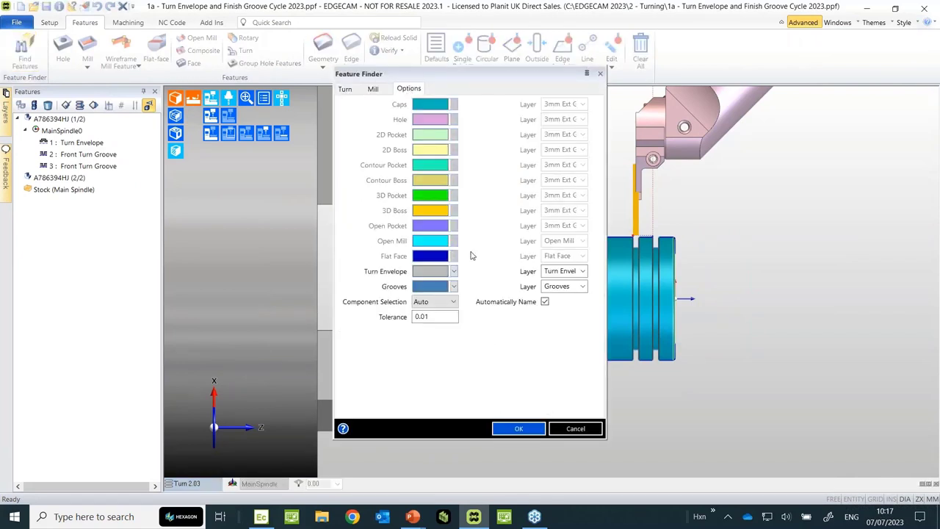
pyautogui.click(514, 430)
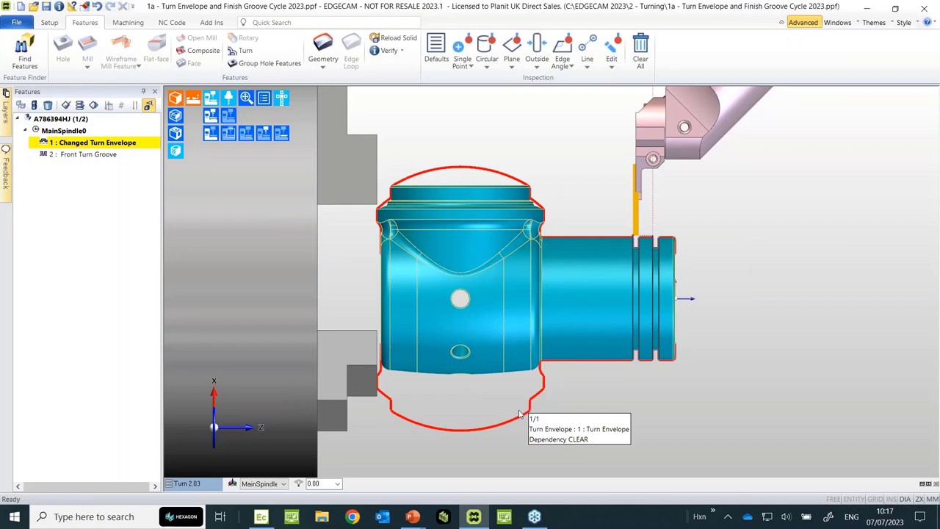
# Step: Switch back to Edgecam 2022 and rerun the turning feature search there with the existing Feature Finder options
pyautogui.click(257, 519)
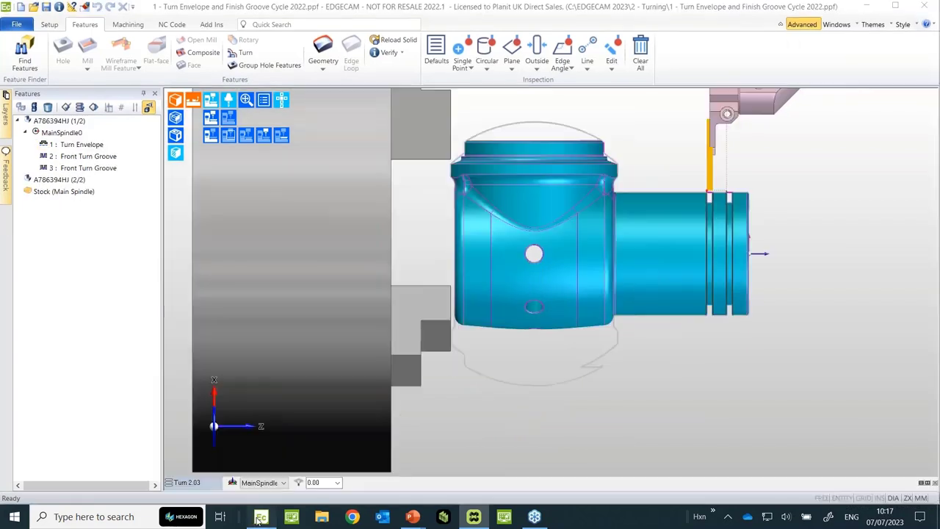
pyautogui.click(26, 55)
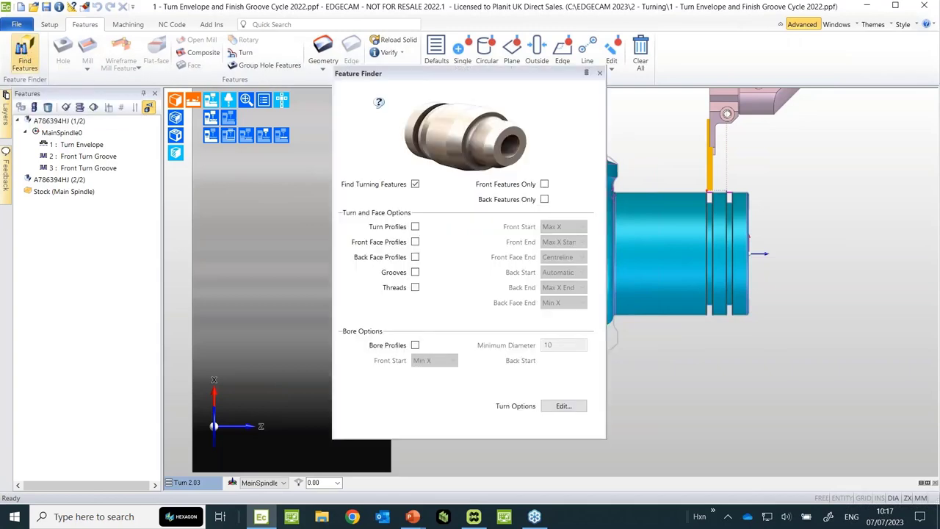
pyautogui.click(382, 89)
pyautogui.click(403, 88)
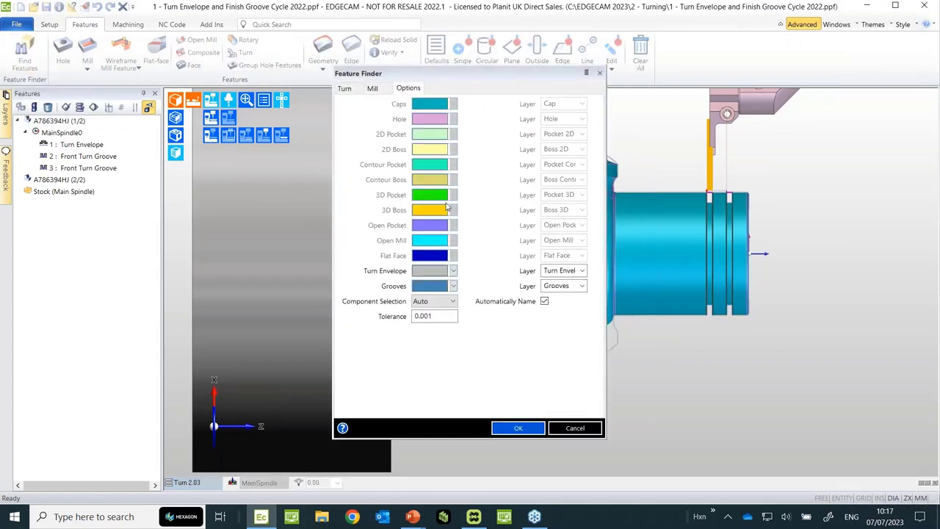
pyautogui.click(514, 427)
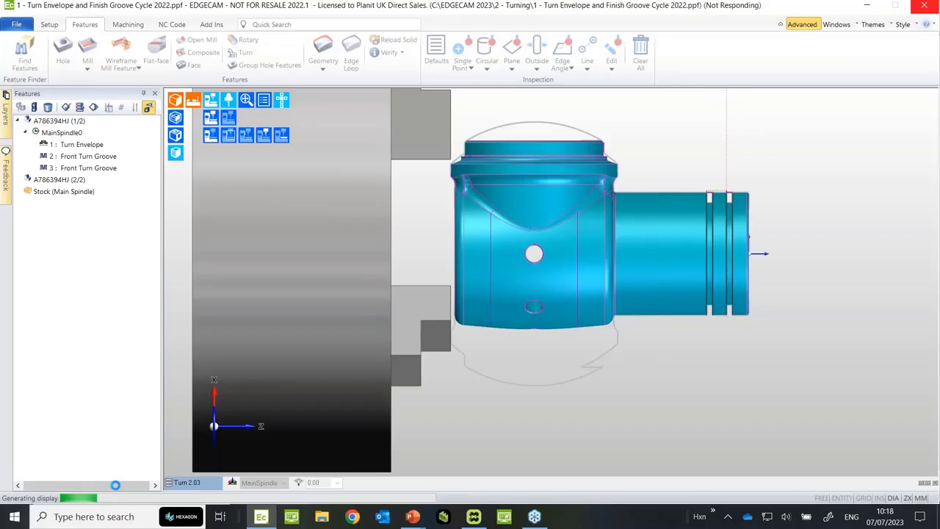
# Step: Return to the Edgecam 2023 file and show its machining sequence beside the model
pyautogui.moveTo(829, 514)
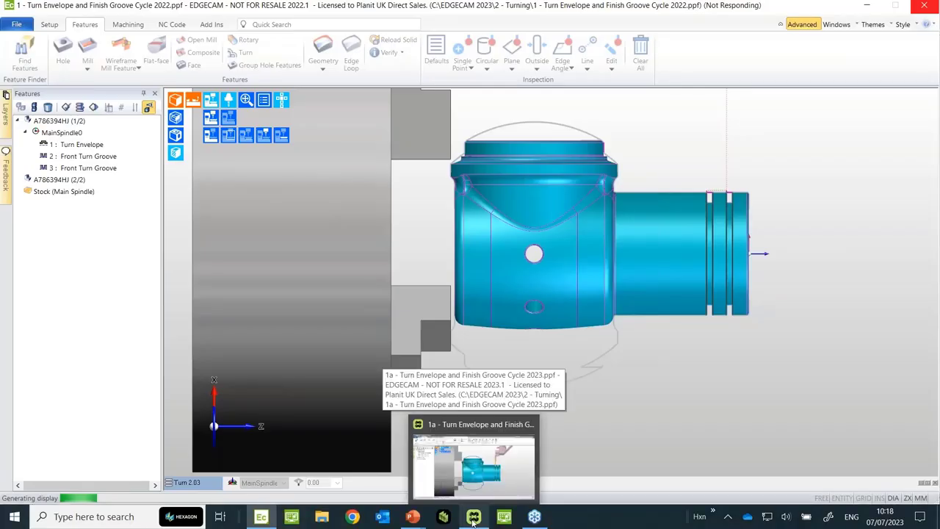
pyautogui.click(473, 467)
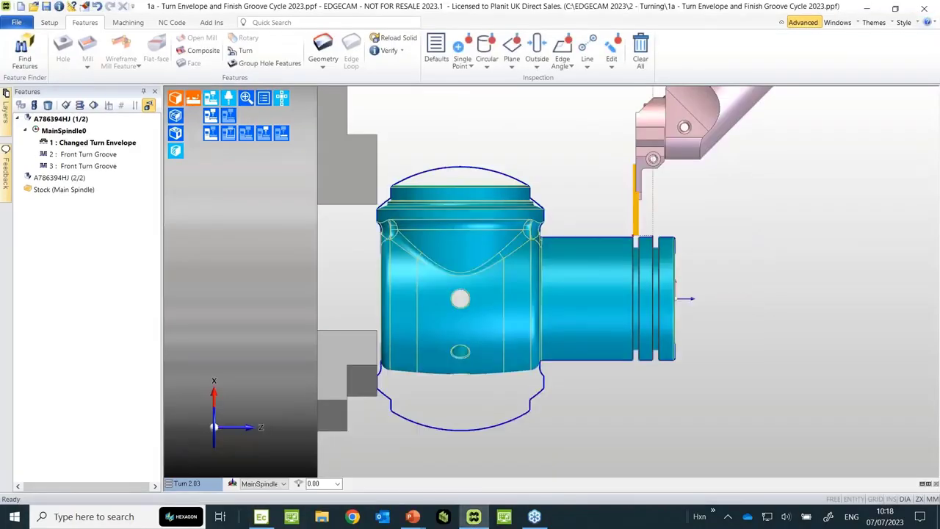
pyautogui.click(128, 22)
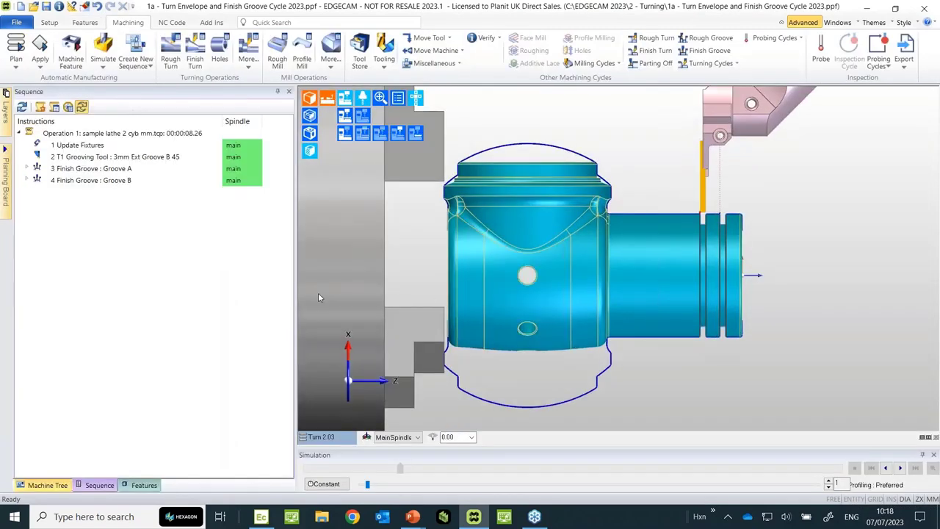
pyautogui.moveTo(296, 299); pyautogui.dragTo(251, 299)
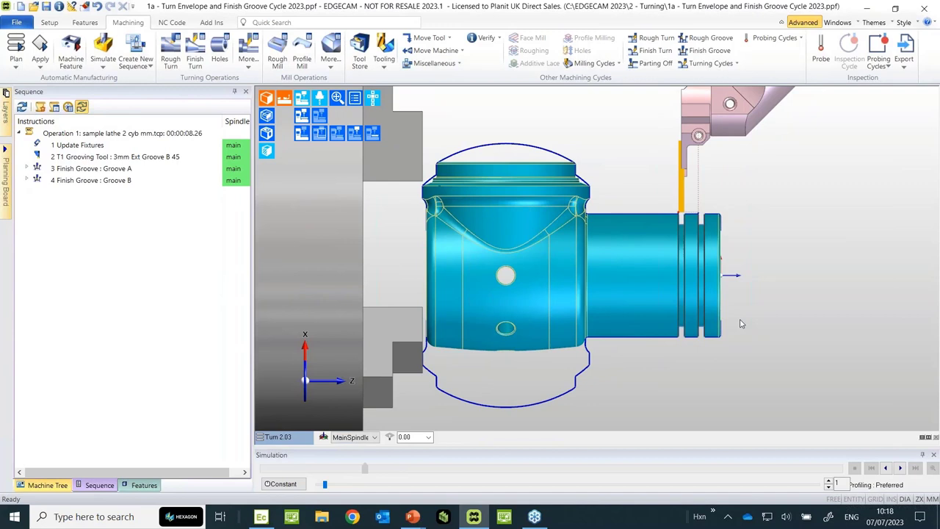
# Step: Regenerate the machining sequence, acknowledge the messages for Groove A and Groove B, and close the feedback list
pyautogui.click(23, 110)
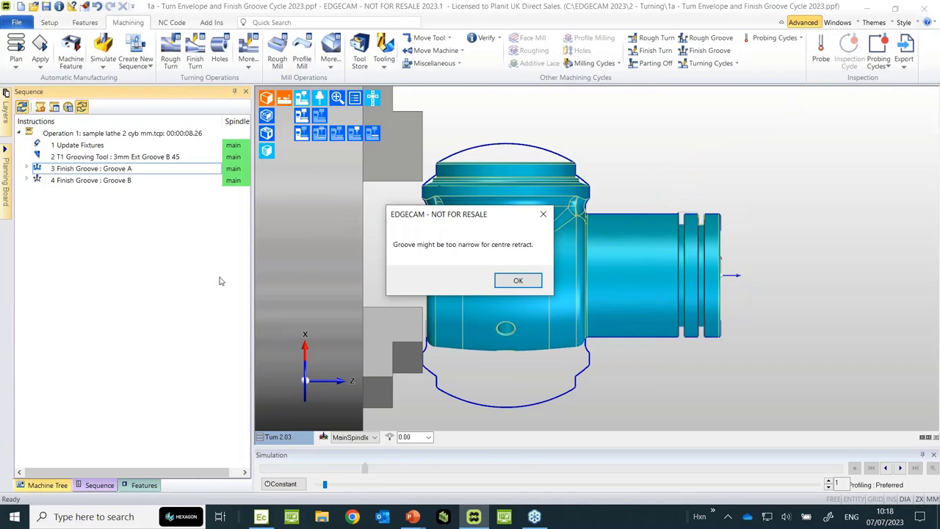
pyautogui.click(518, 281)
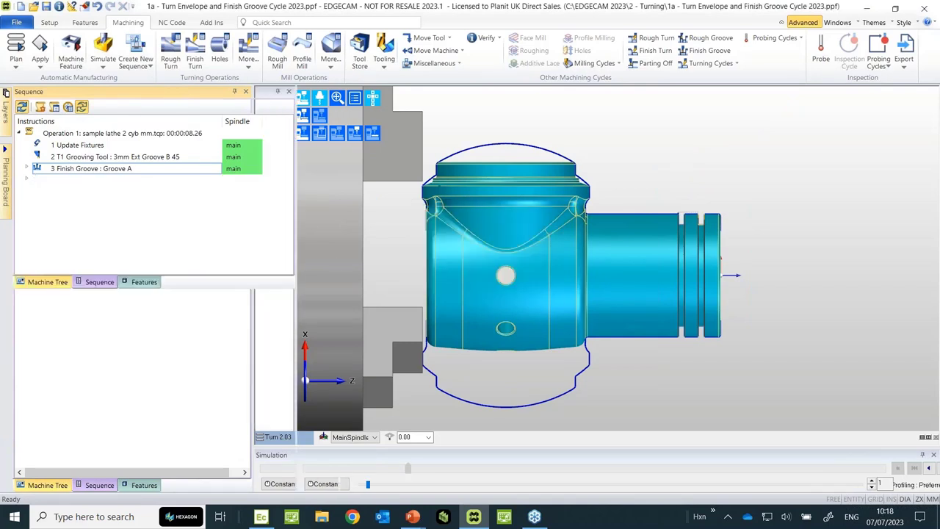
pyautogui.click(518, 280)
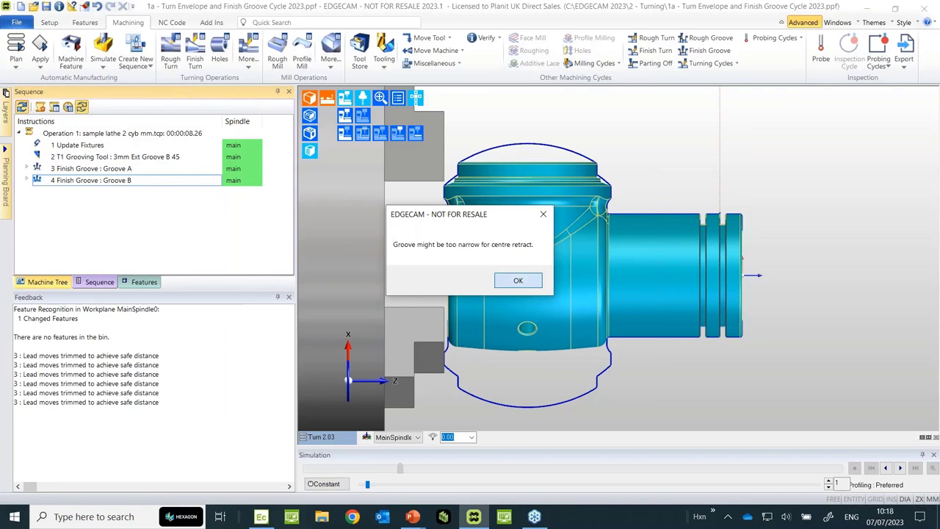
pyautogui.click(289, 297)
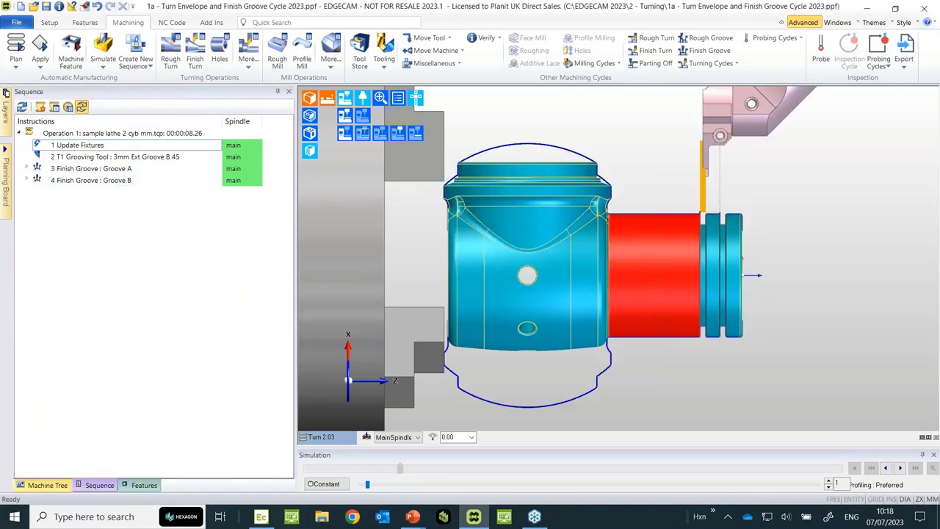
# Step: Edit the Groove A and Groove B finish cycles together, enabling Tool Width Groove for Groove A and accepting Groove B's settings
pyautogui.scroll(3, 697, 312)
pyautogui.scroll(-1, 734, 345)
pyautogui.scroll(2, 756, 356)
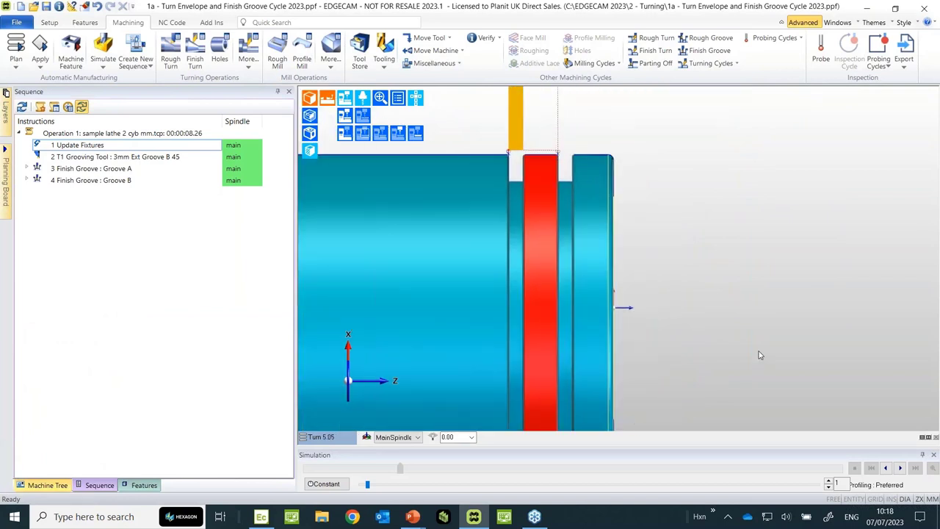
pyautogui.click(89, 169)
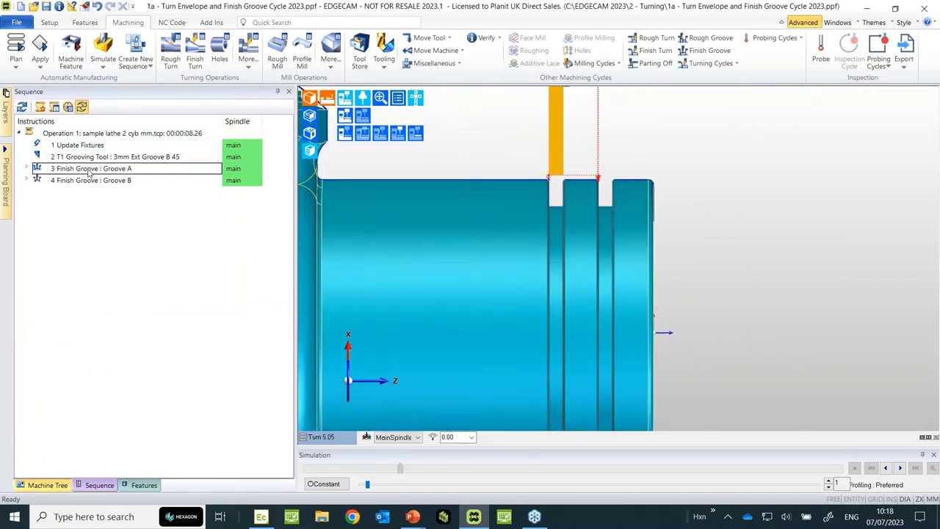
pyautogui.keyDown('shift'); pyautogui.click(93, 180); pyautogui.keyUp('shift')
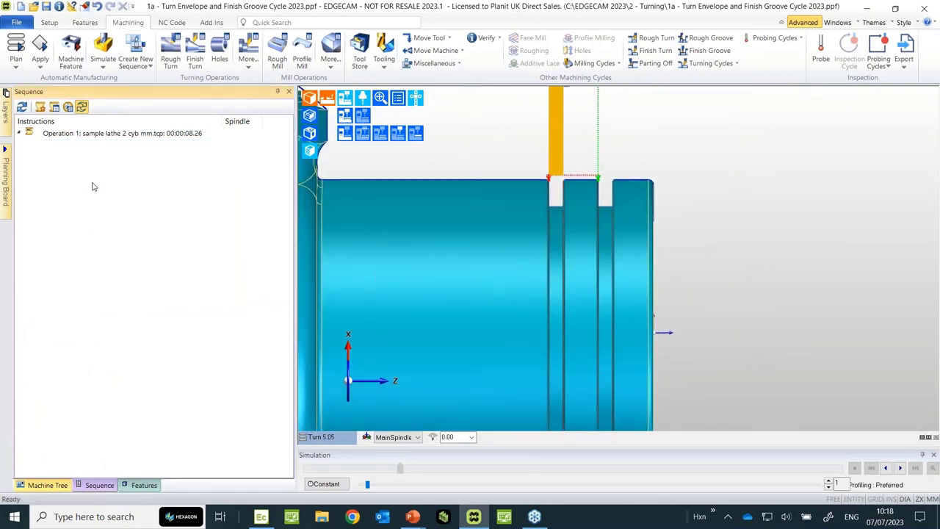
pyautogui.rightClick(92, 182)
pyautogui.click(103, 190)
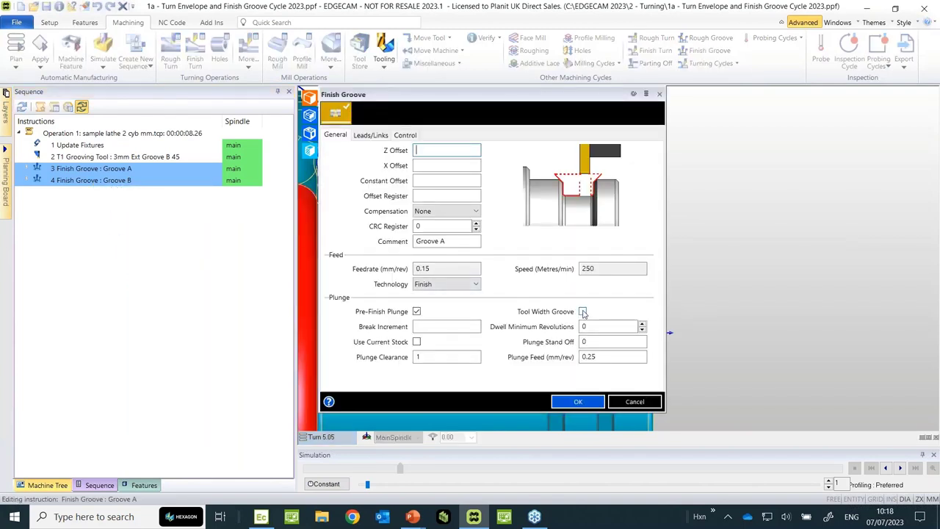
pyautogui.click(583, 311)
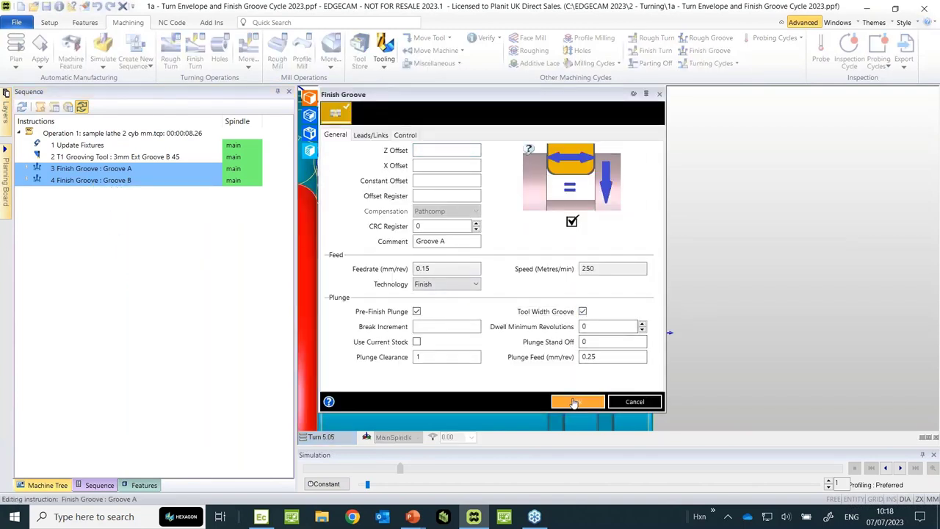
pyautogui.click(461, 358)
pyautogui.click(619, 357)
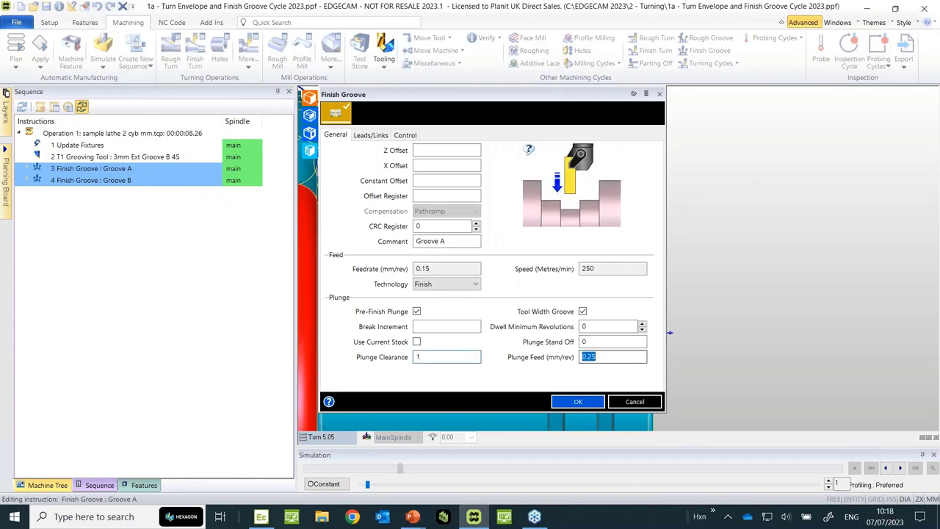
pyautogui.click(578, 401)
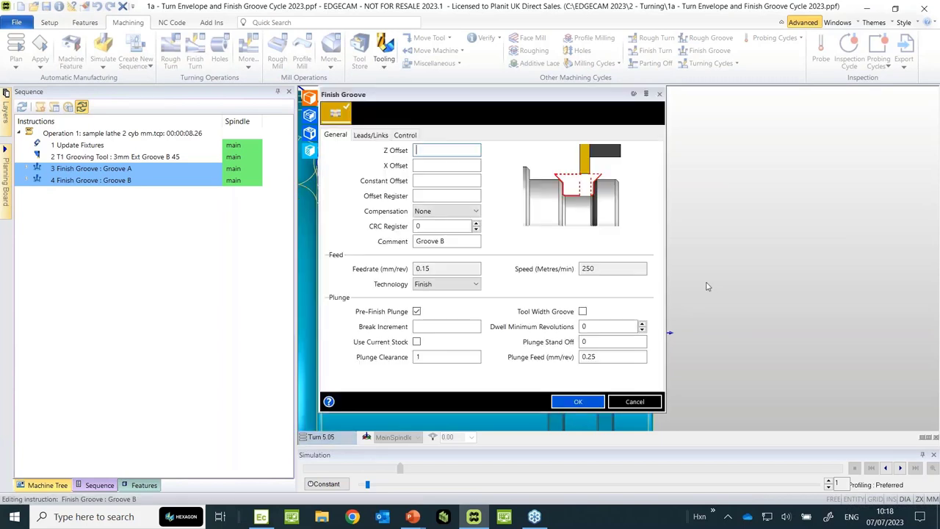
pyautogui.click(569, 403)
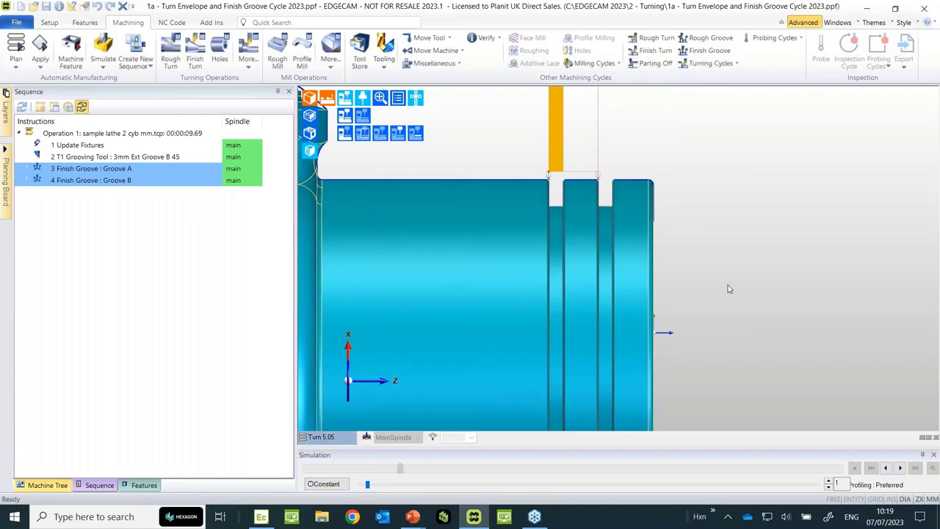
# Step: Replay the finish groove toolpaths, and run the sequence in the Simulator at a reduced playback speed
pyautogui.rightClick(115, 171)
pyautogui.click(139, 189)
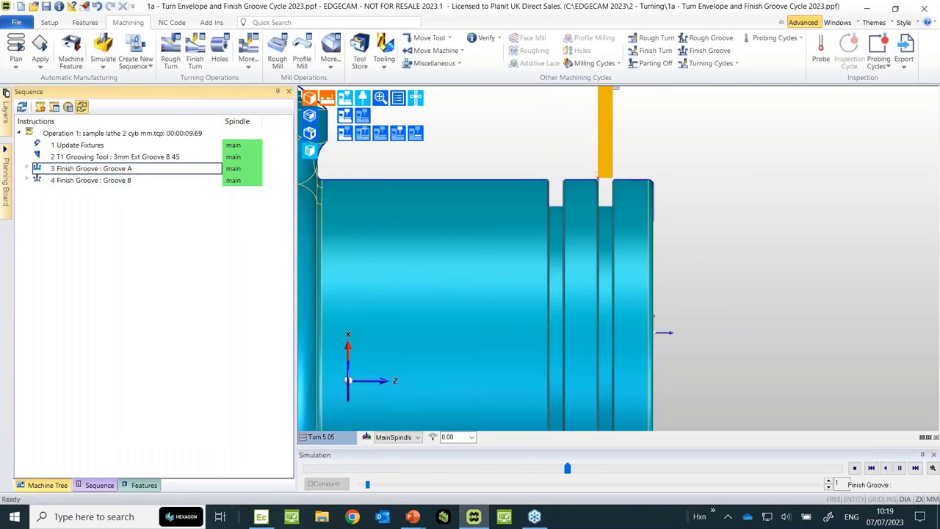
pyautogui.click(103, 46)
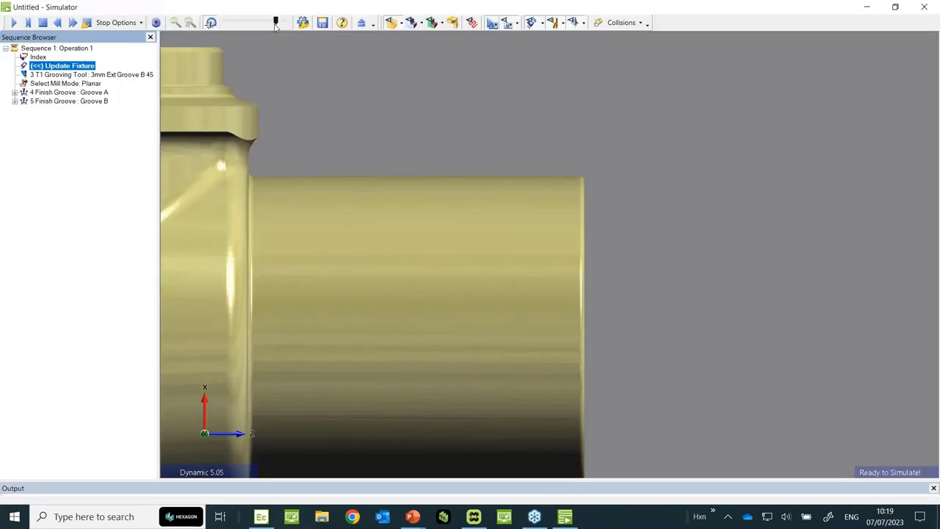
pyautogui.moveTo(276, 23); pyautogui.dragTo(232, 29)
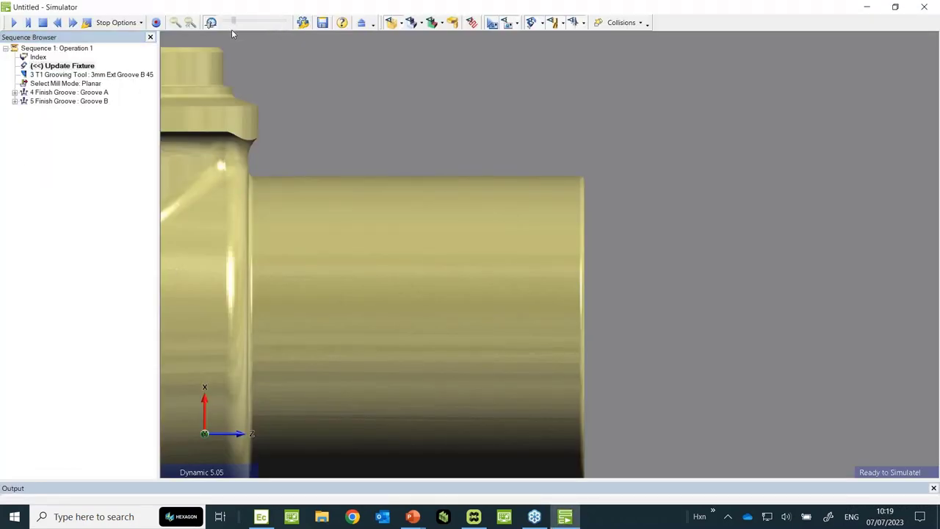
pyautogui.click(13, 23)
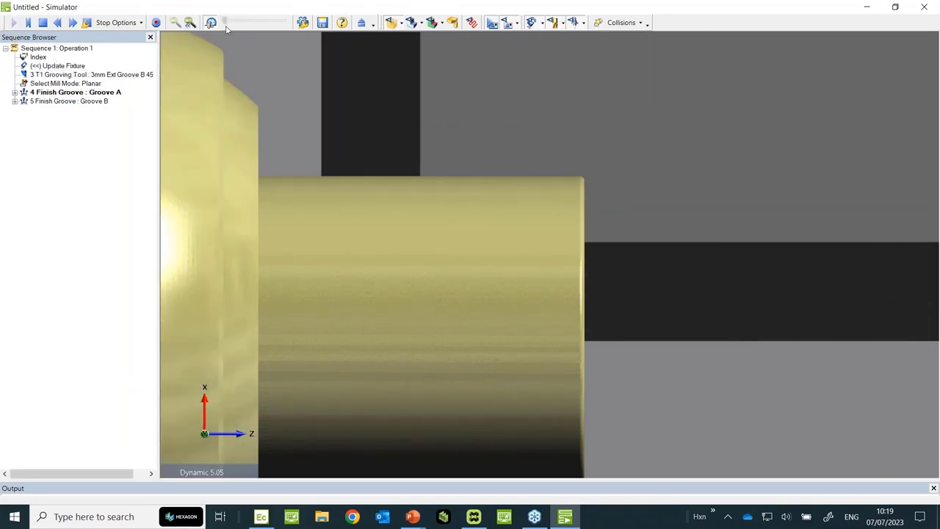
# Step: Increase the simulation playback speed, run both finish grooves to completion, inspect the machined grooves, and exit the Simulator
pyautogui.moveTo(222, 25); pyautogui.dragTo(237, 30)
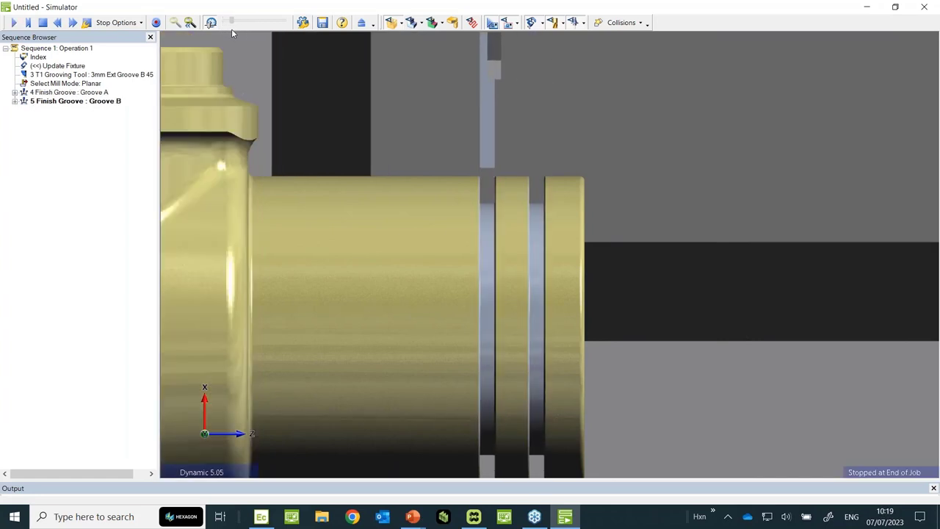
pyautogui.moveTo(472, 204); pyautogui.dragTo(360, 57, button='middle')
pyautogui.click(360, 23)
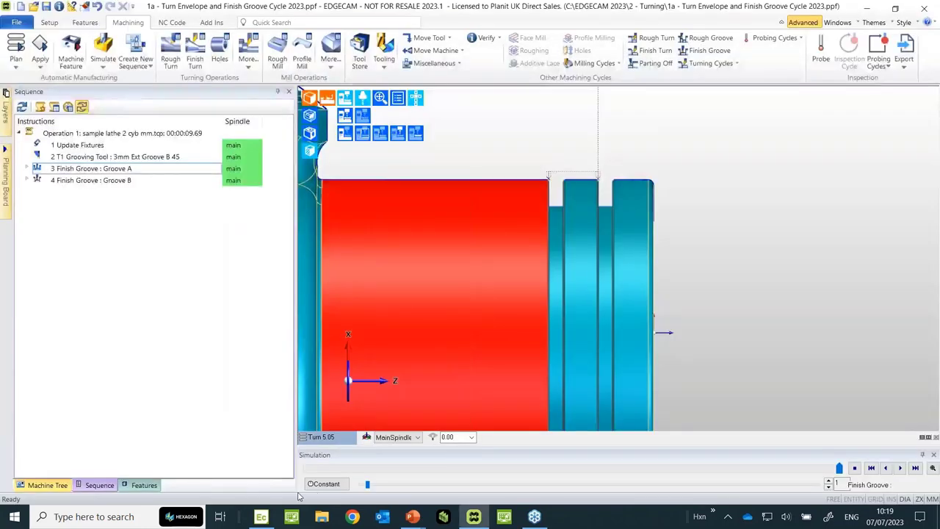
# Step: Switch to the Edgecam 2022 file, examine its turn envelope profile around the part, and return to the Edgecam 2023 file
pyautogui.click(259, 517)
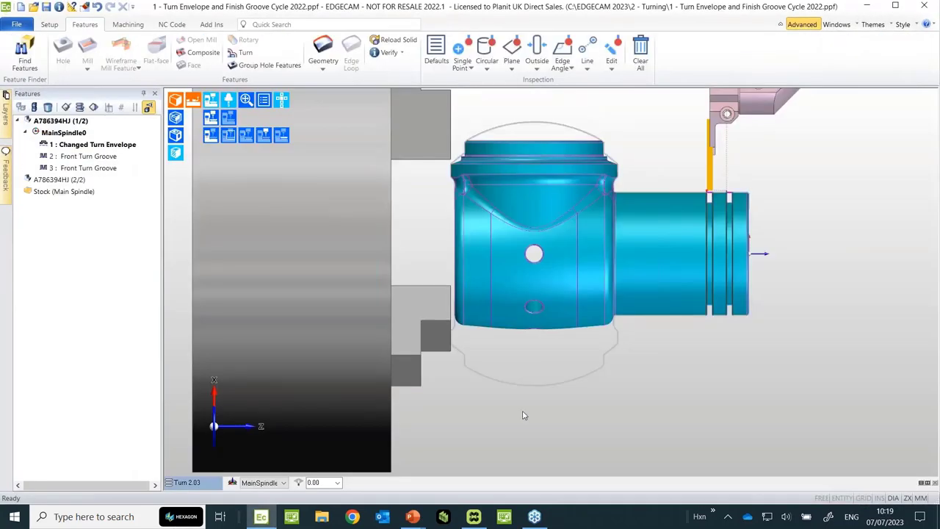
pyautogui.scroll(3, 576, 397)
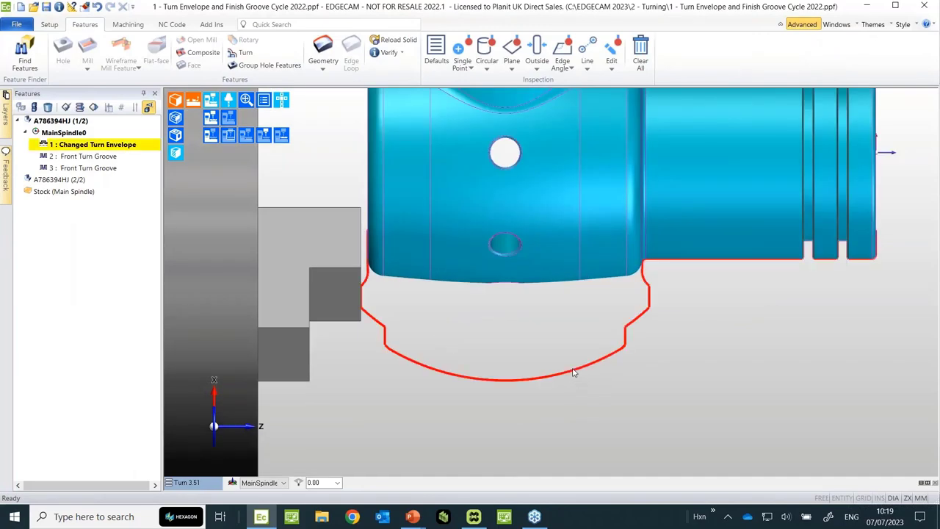
pyautogui.scroll(-3, 576, 374)
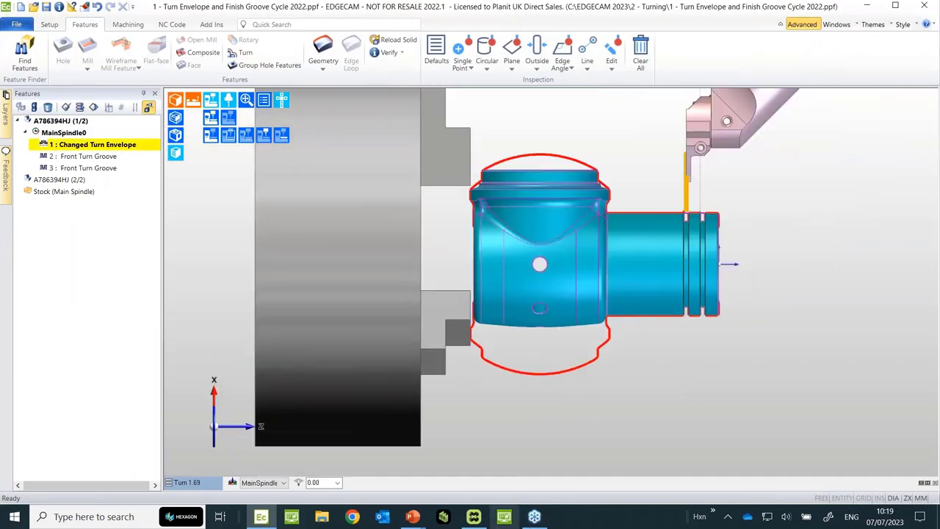
pyautogui.moveTo(473, 516)
pyautogui.click(424, 458)
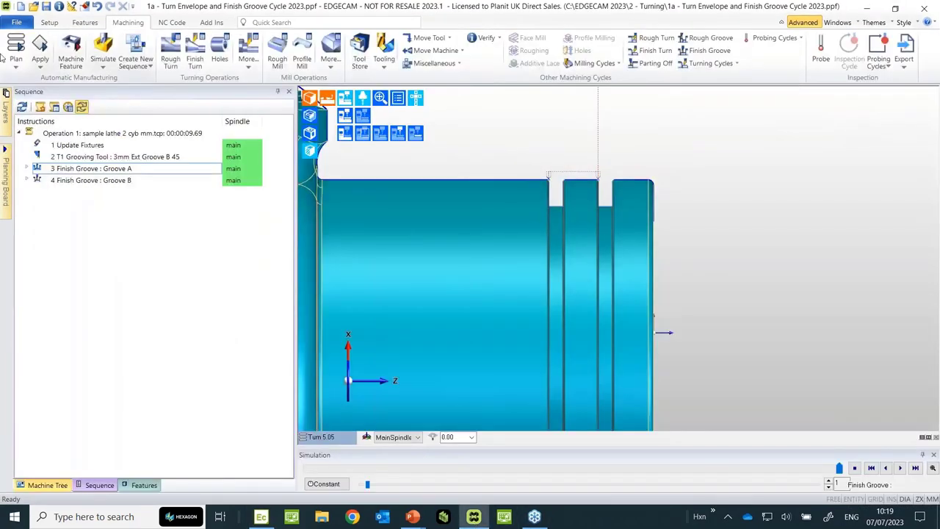
# Step: Open "2 -Finish Groove Cycle Nested.ppf" from the 2 - Turning folder without saving changes to the current part
pyautogui.click(33, 6)
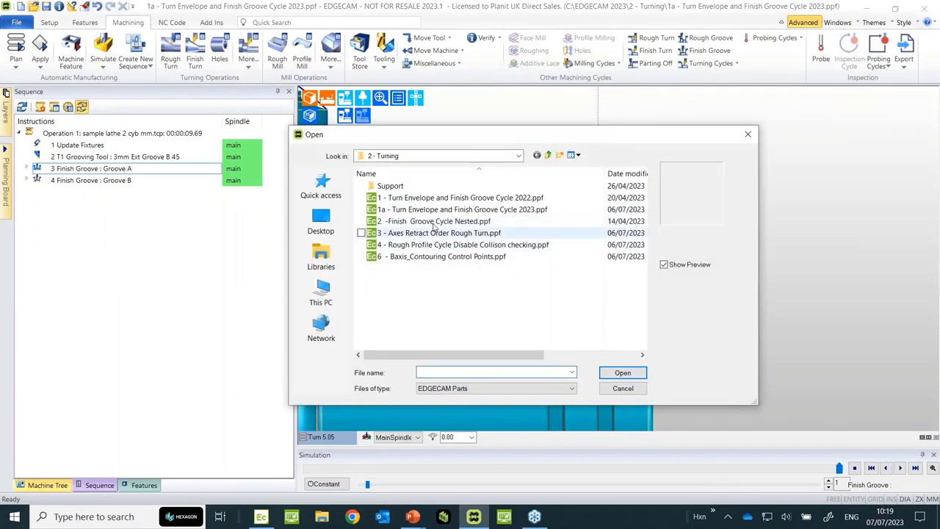
pyautogui.click(622, 372)
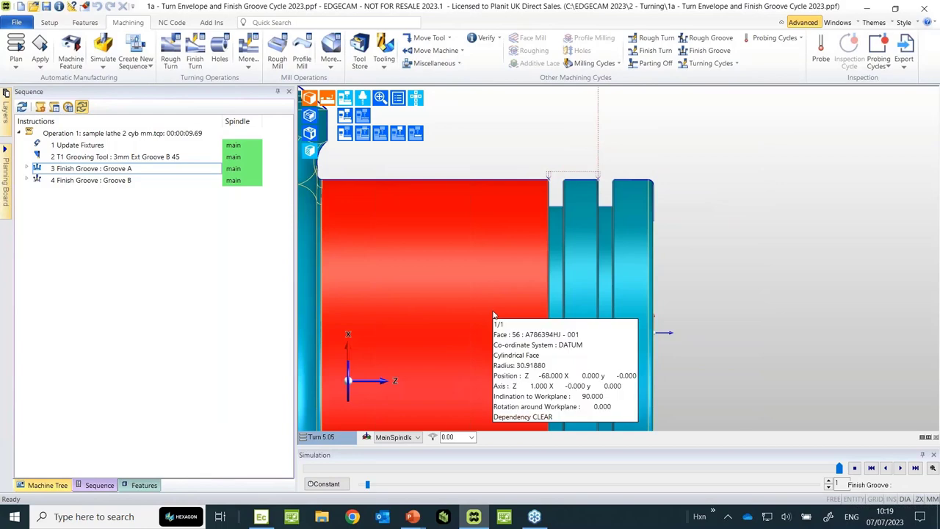
pyautogui.click(34, 6)
pyautogui.click(433, 220)
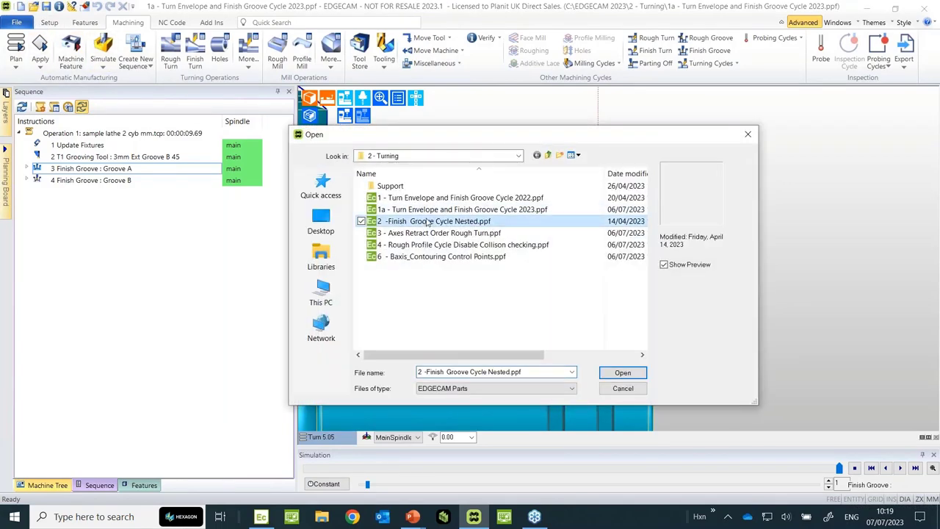
pyautogui.click(621, 372)
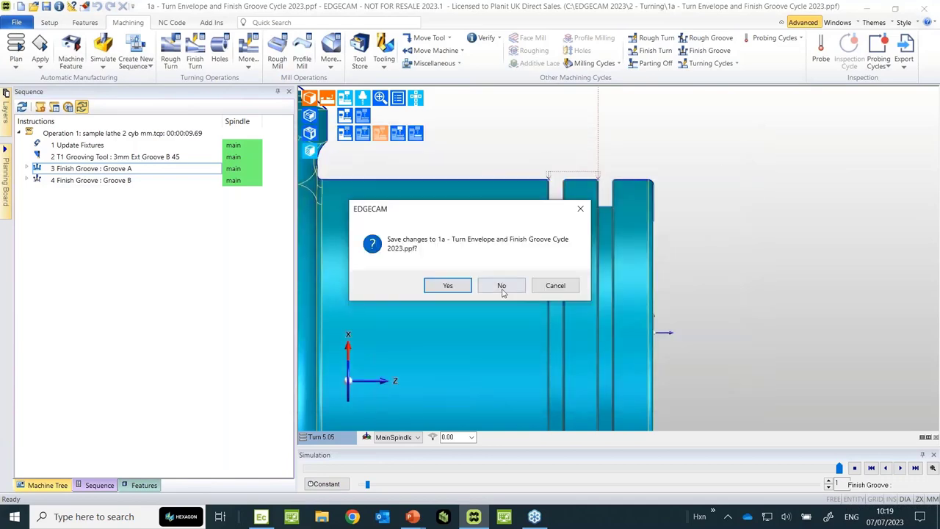
pyautogui.click(504, 285)
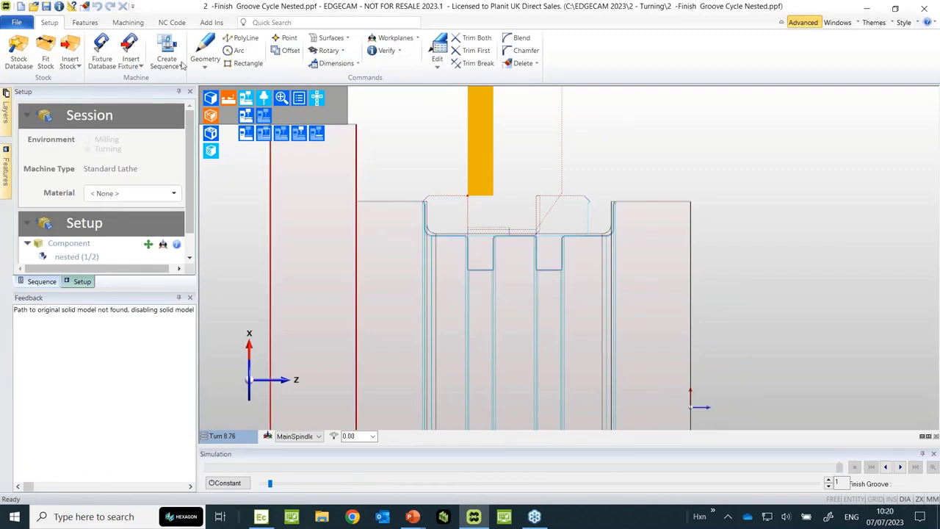
# Step: Regenerate the nested part's machining sequence, acknowledge its message, and accept the Finish Groove cycle with Tool Width Groove enabled
pyautogui.click(131, 23)
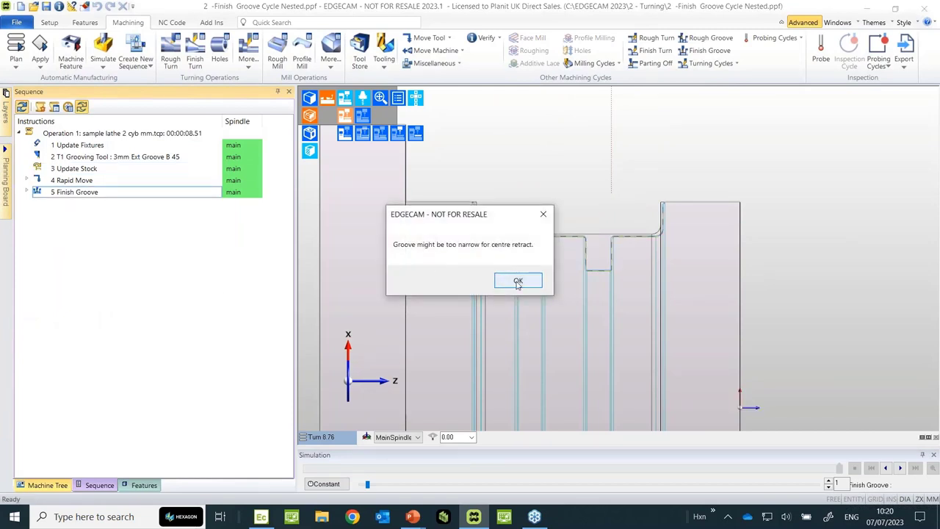
pyautogui.click(517, 281)
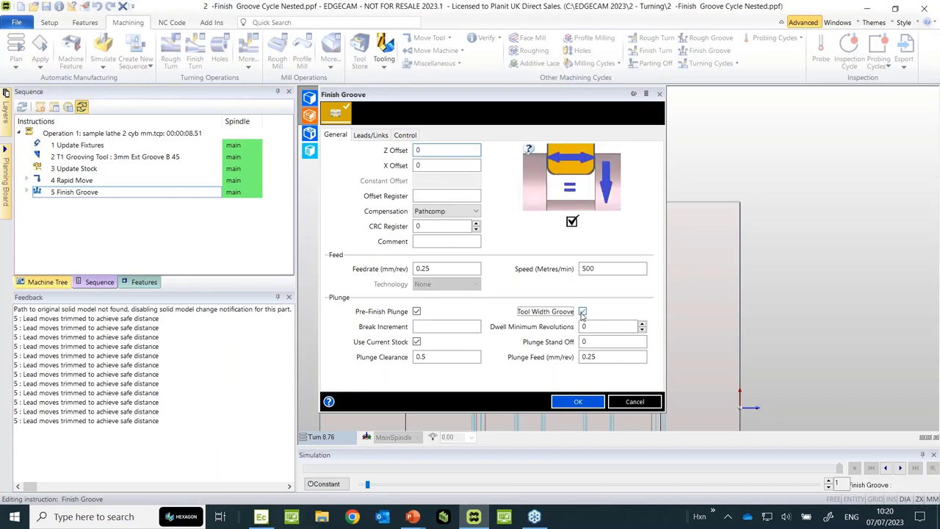
pyautogui.click(572, 402)
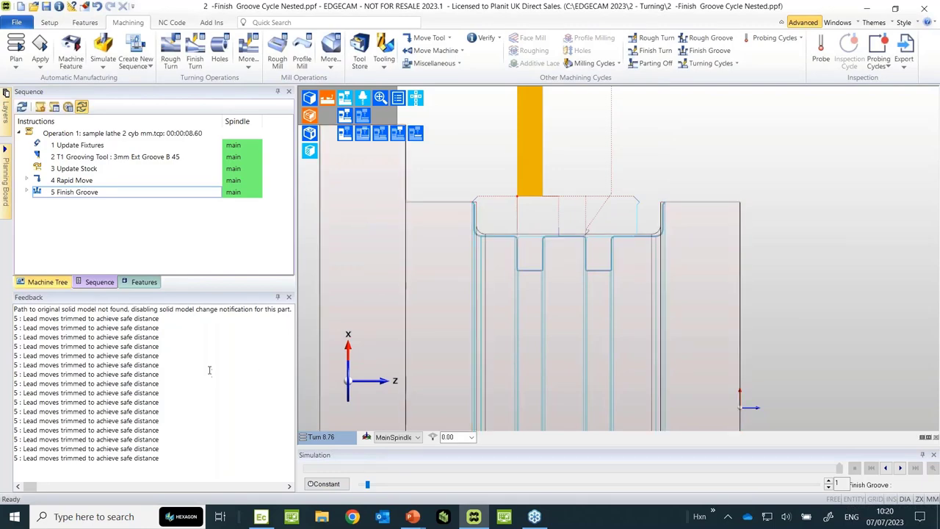
# Step: Simulate the nested finish groove sequence, orbit around the finished grooves to inspect them, and exit the Simulator
pyautogui.click(101, 45)
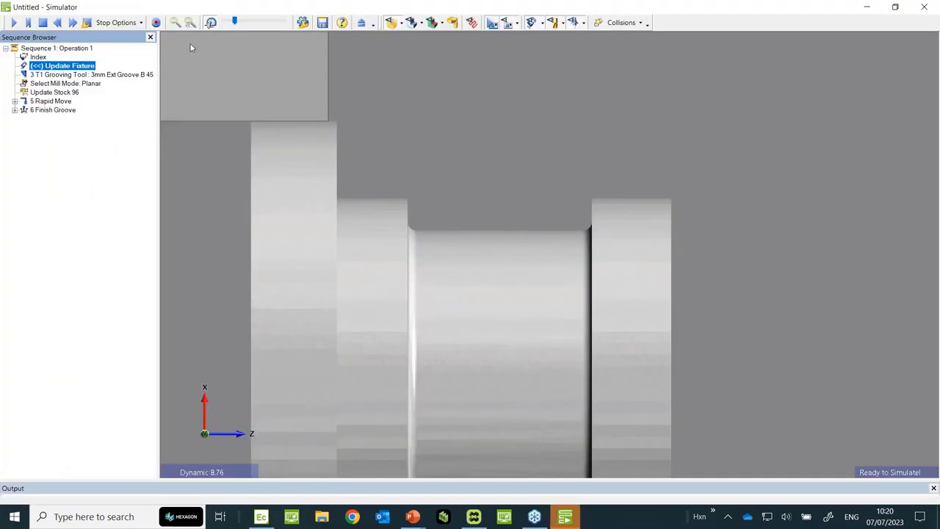
pyautogui.click(13, 23)
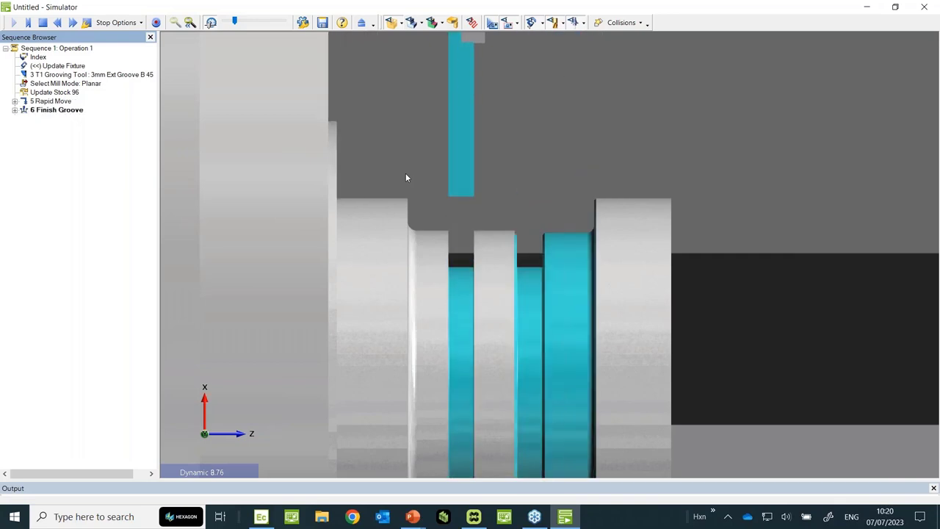
pyautogui.moveTo(453, 187); pyautogui.dragTo(411, 102, button='middle')
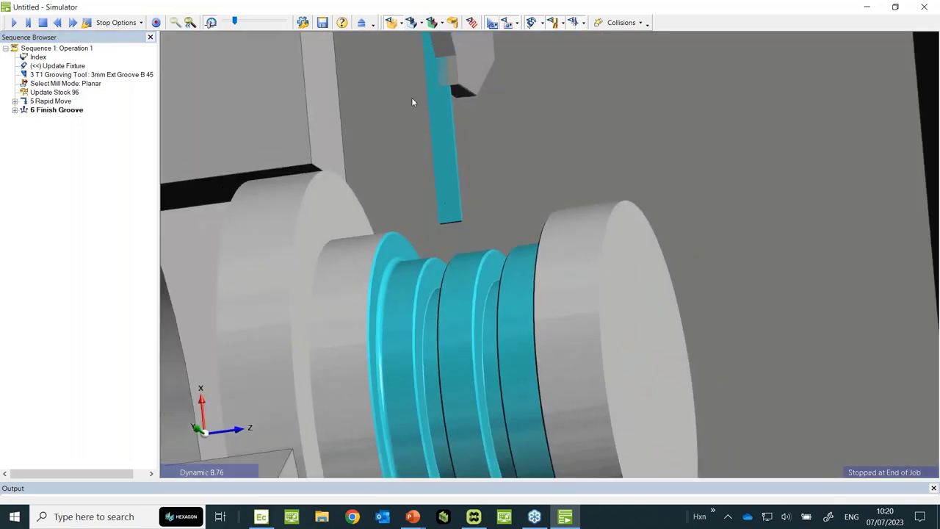
pyautogui.click(361, 23)
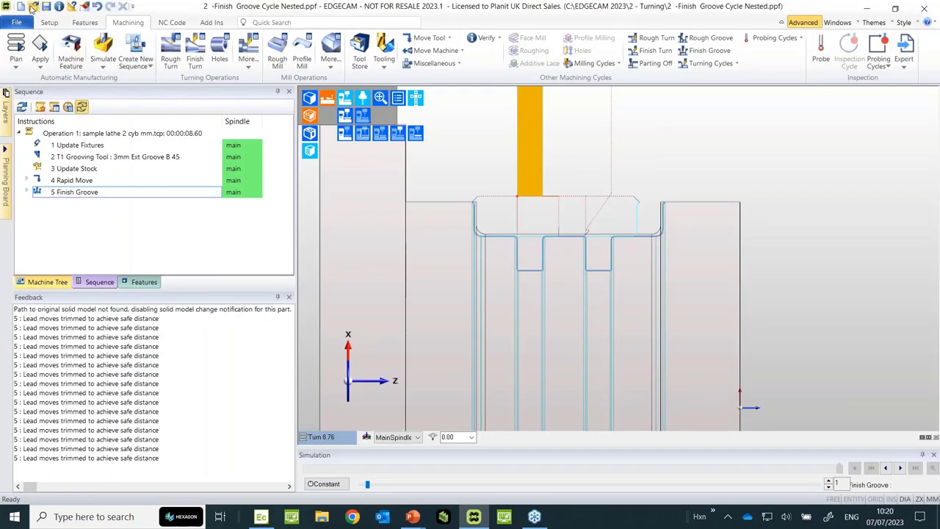
# Step: Open "3 - Axes Retract Order Rough Turn.ppf" without saving changes to the nested groove part
pyautogui.click(33, 7)
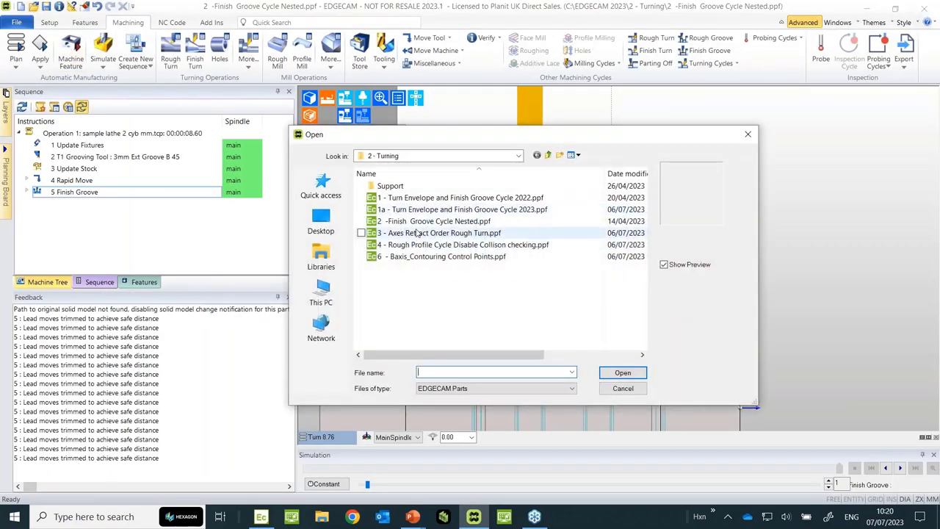
pyautogui.click(418, 232)
pyautogui.click(620, 373)
pyautogui.click(489, 283)
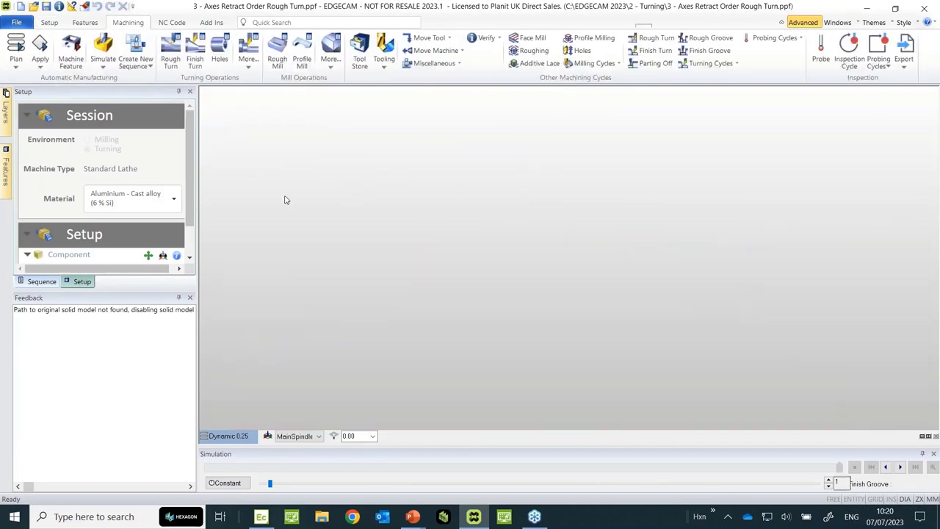
# Step: Simulate the rough turn sequence at an increased playback speed to watch the tool's retract moves, and exit the Simulator
pyautogui.click(103, 49)
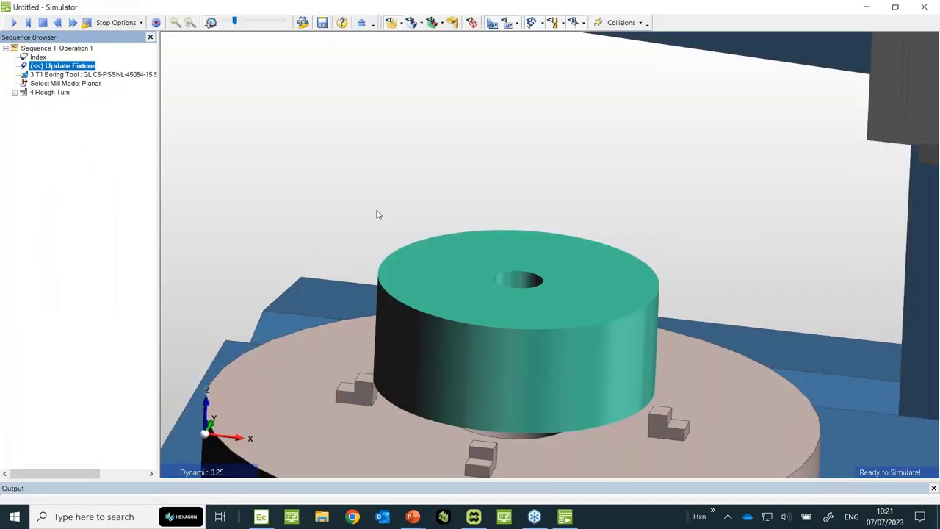
pyautogui.click(13, 23)
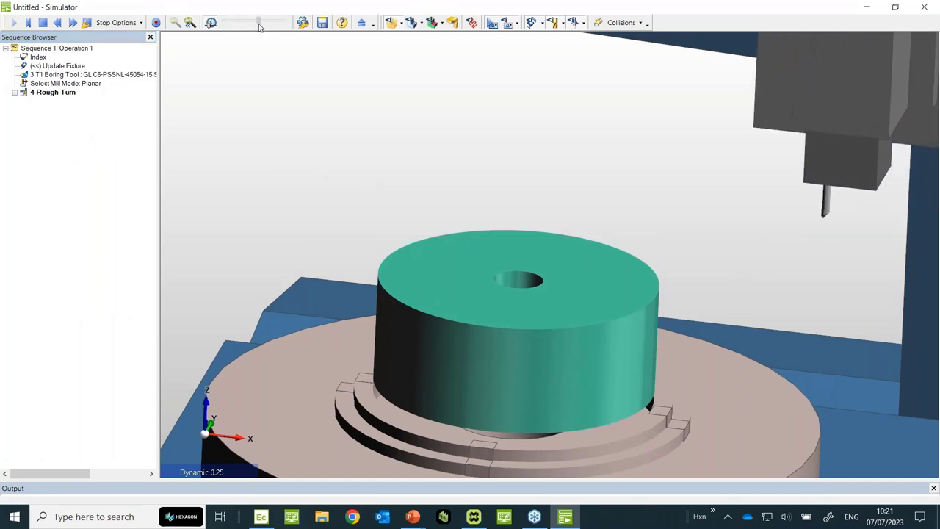
pyautogui.moveTo(236, 23)
pyautogui.mouseDown()
pyautogui.moveTo(267, 25)
pyautogui.moveTo(251, 26)
pyautogui.mouseUp()
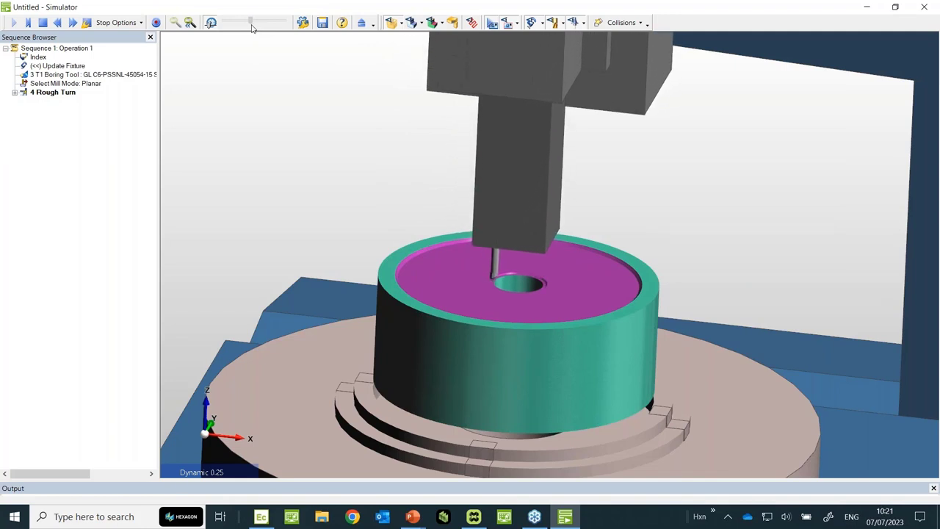
pyautogui.click(361, 22)
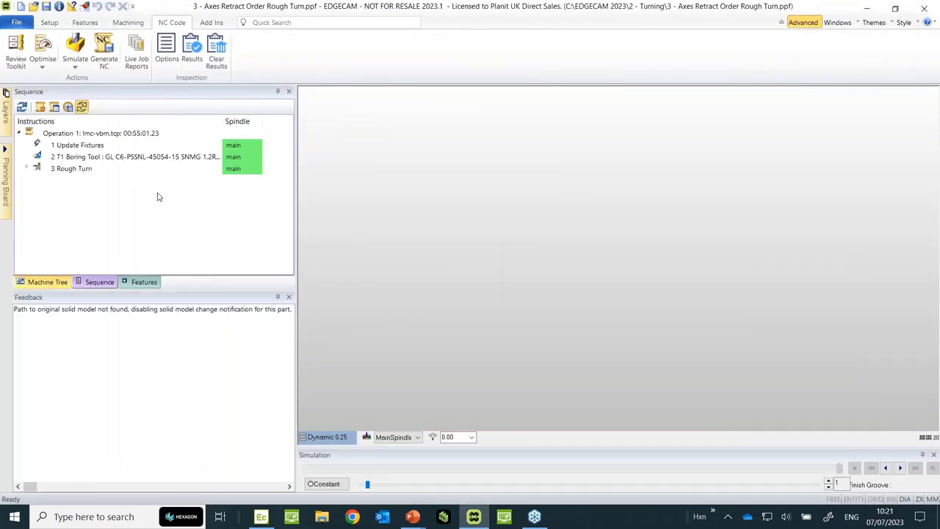
# Step: Generate the NC code for the rough turn sequence, confirming the output settings and the program number prompt
pyautogui.click(104, 52)
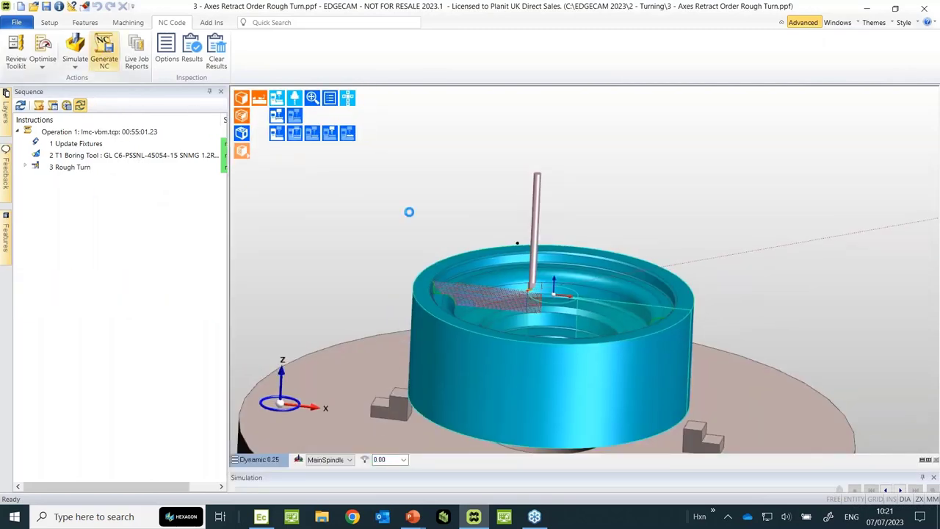
pyautogui.click(507, 232)
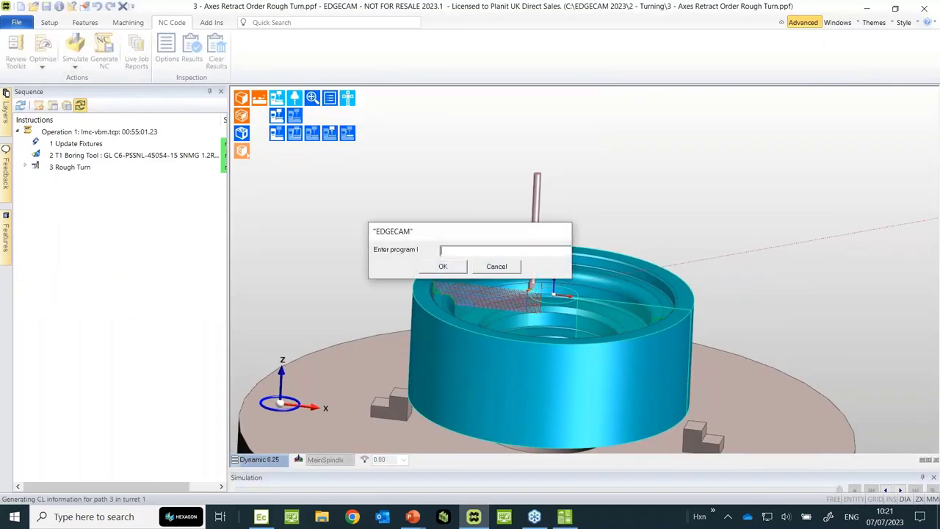
pyautogui.press('Return')
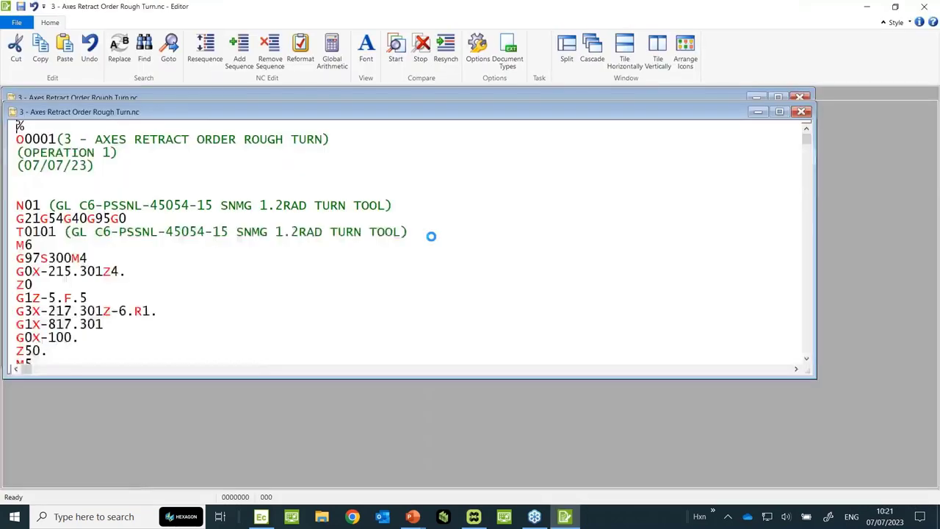
# Step: Examine the swarf removal program stops and the X and Z retract moves before them in the NC code, and close the Editor
pyautogui.scroll(-3, 283, 325)
pyautogui.moveTo(12, 225); pyautogui.dragTo(215, 264)
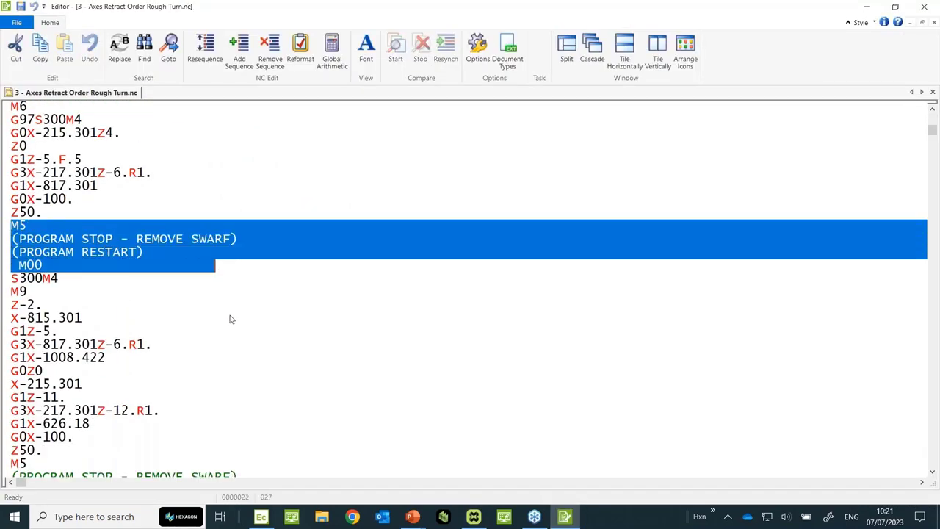
pyautogui.scroll(-5, 226, 318)
pyautogui.moveTo(12, 265); pyautogui.dragTo(196, 298)
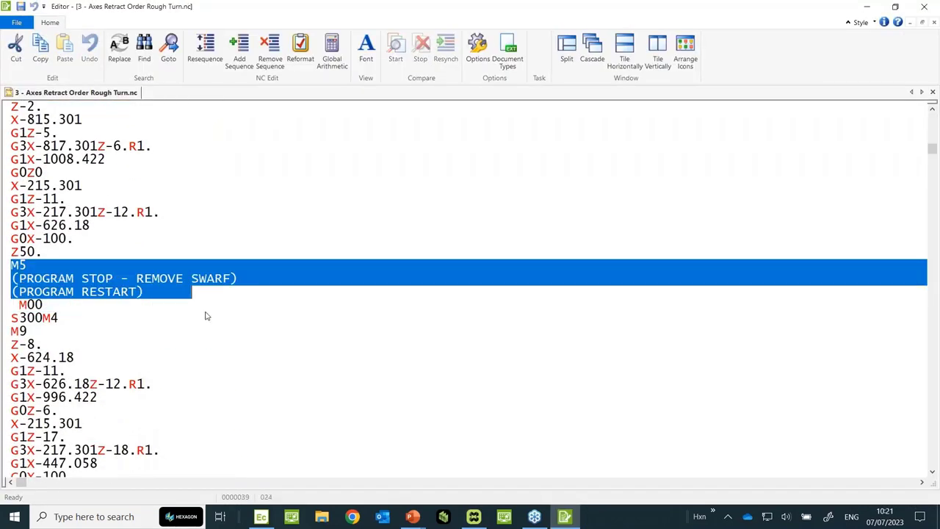
pyautogui.scroll(-4, 205, 316)
pyautogui.moveTo(36, 331); pyautogui.dragTo(183, 389)
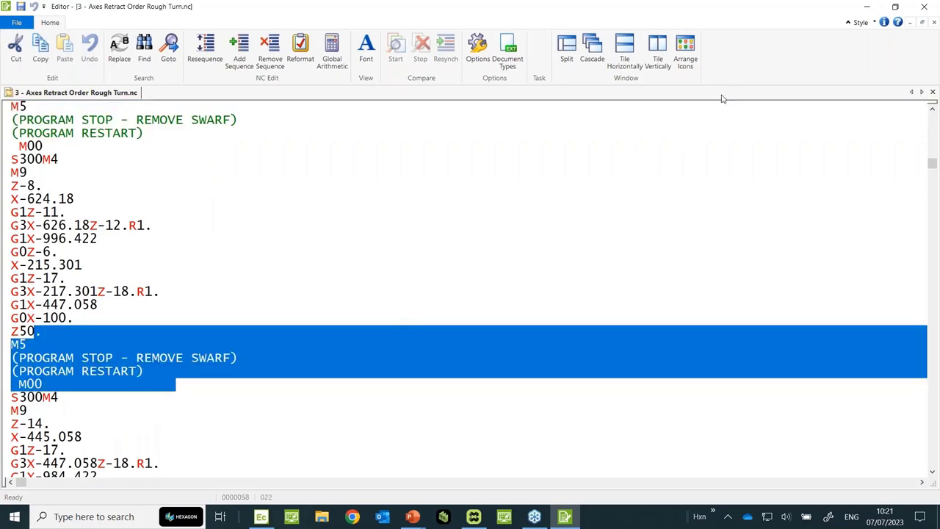
pyautogui.click(923, 7)
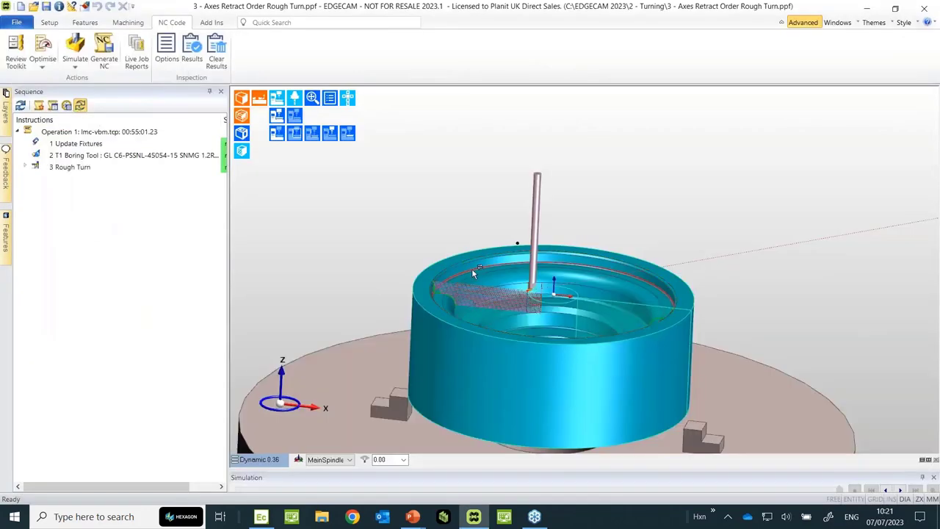
# Step: Clear the Retract X value in the Rough Turn's Swarf Clearance settings, apply it, and inspect the retract moves of the regenerated toolpath
pyautogui.scroll(5, 472, 268)
pyautogui.moveTo(482, 235)
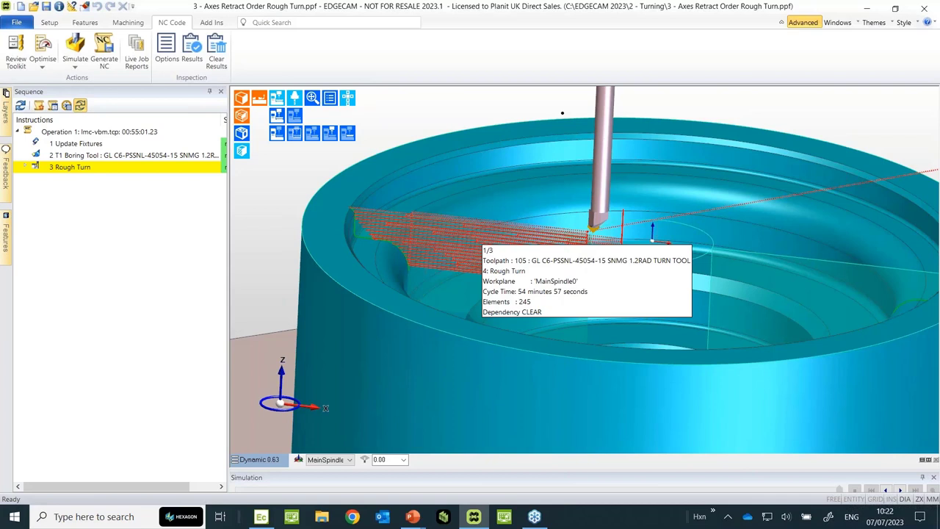
pyautogui.doubleClick(477, 238)
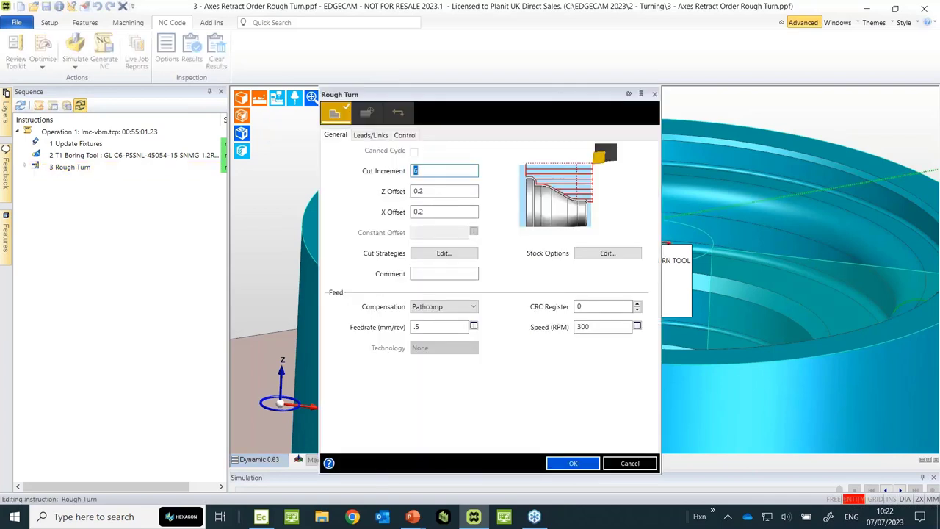
pyautogui.click(406, 137)
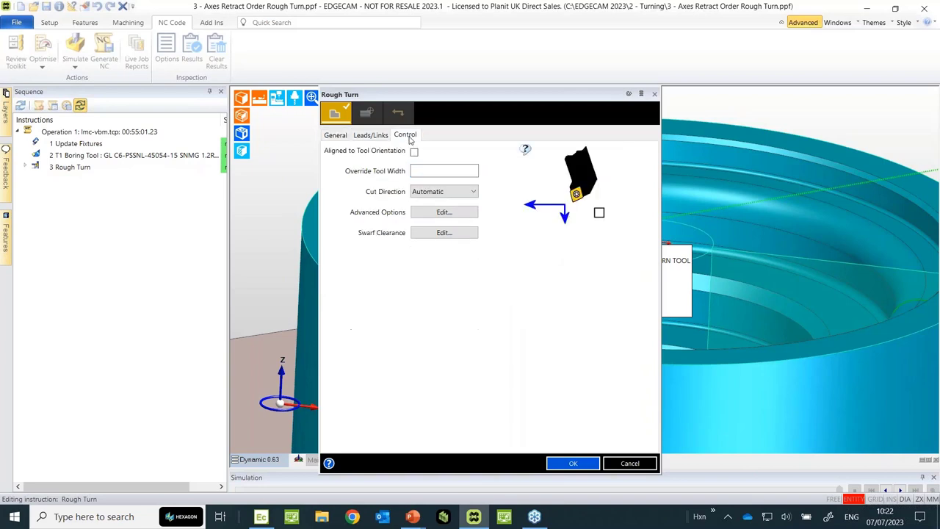
pyautogui.click(440, 234)
pyautogui.press('Tab')
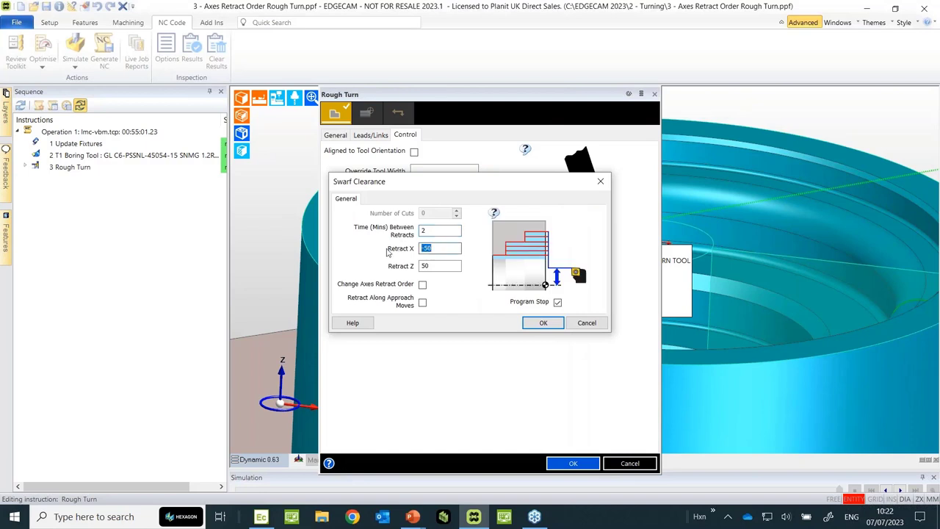
pyautogui.press('BackSpace')
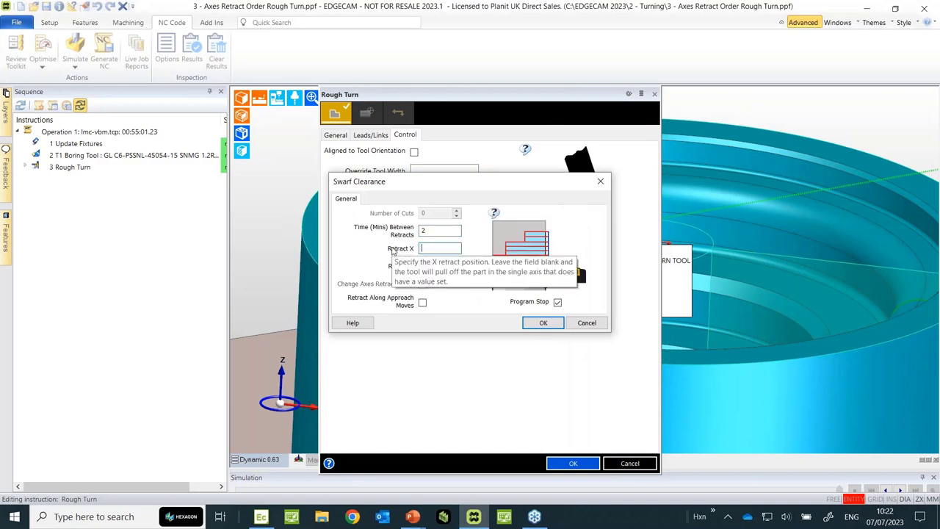
pyautogui.click(540, 323)
pyautogui.click(569, 462)
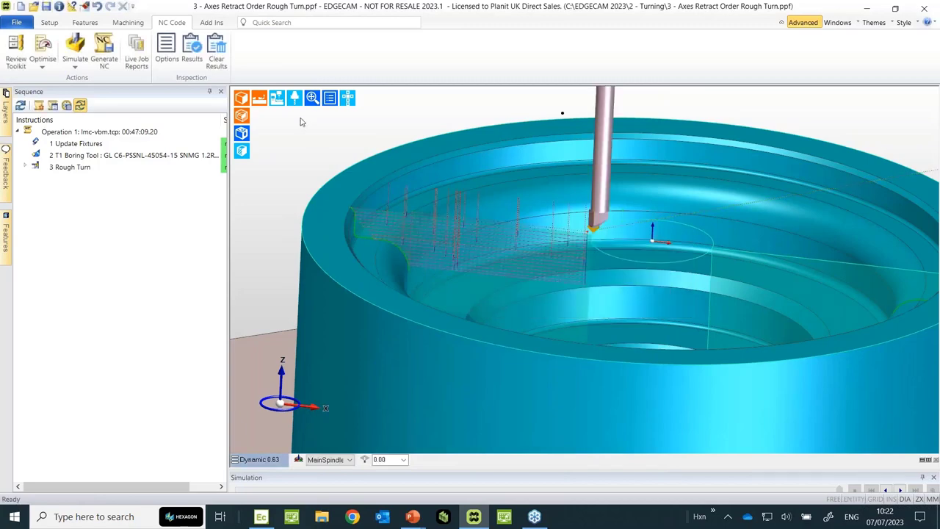
pyautogui.scroll(3, 380, 205)
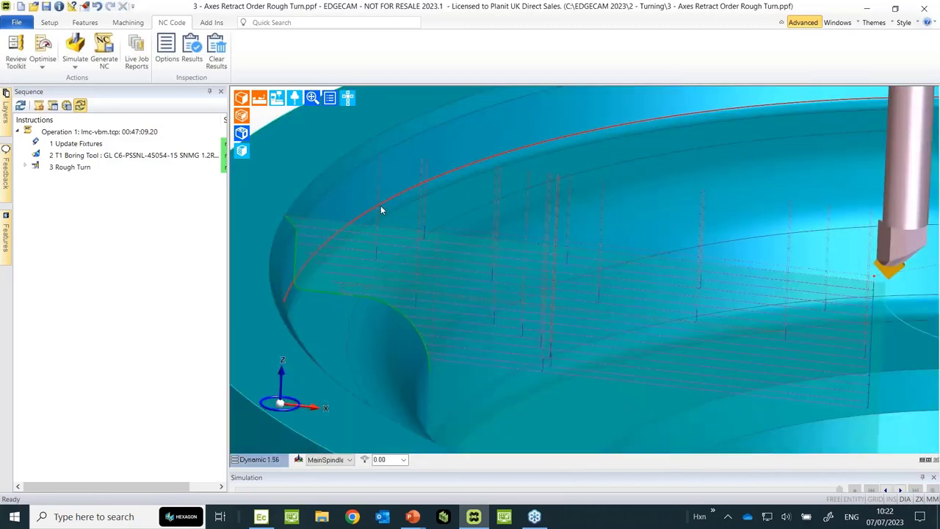
pyautogui.moveTo(380, 208)
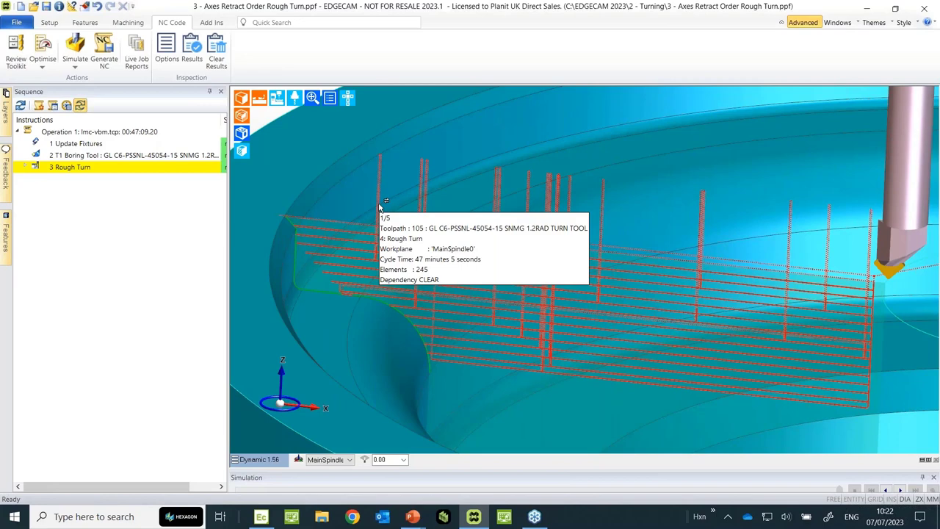
pyautogui.scroll(-2, 380, 207)
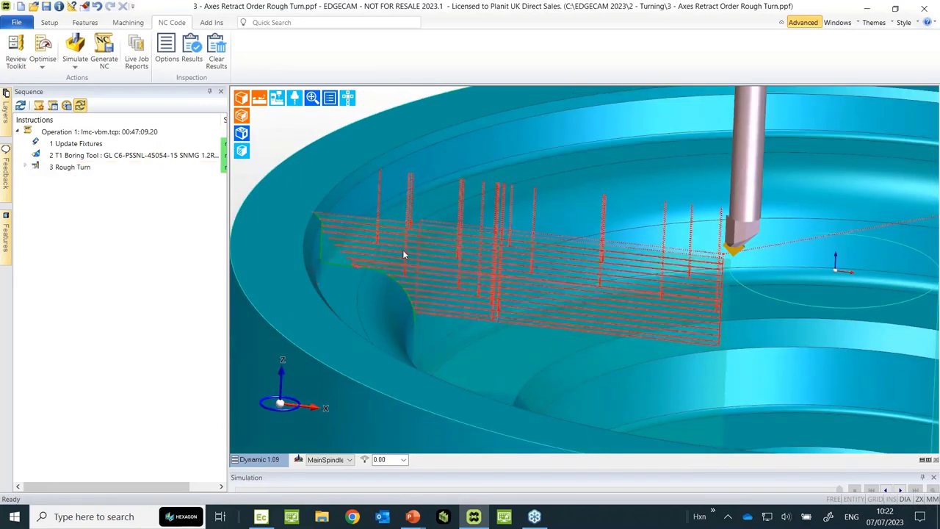
pyautogui.moveTo(409, 249)
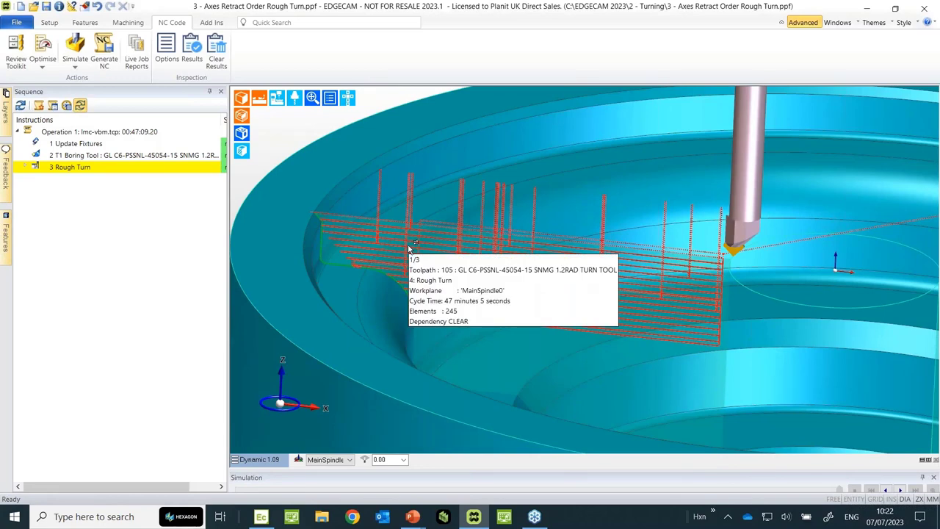
pyautogui.scroll(-2, 409, 250)
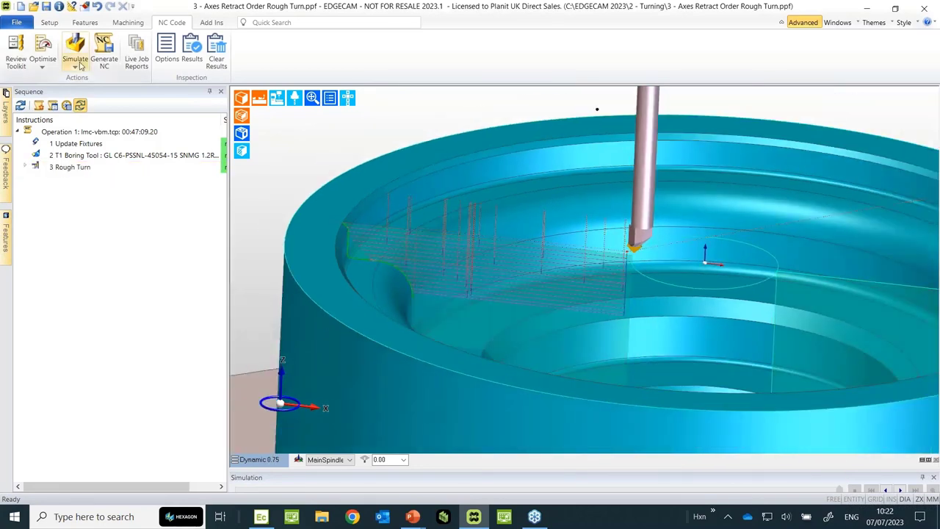
# Step: Open the turning part "4 - Rough Profile Cycle Disable Collison checking.ppf"
pyautogui.click(33, 7)
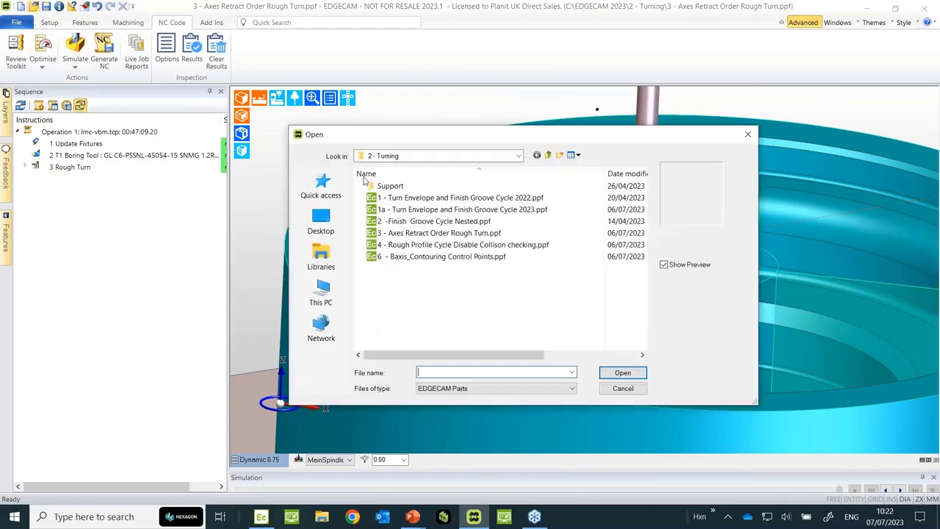
pyautogui.click(397, 247)
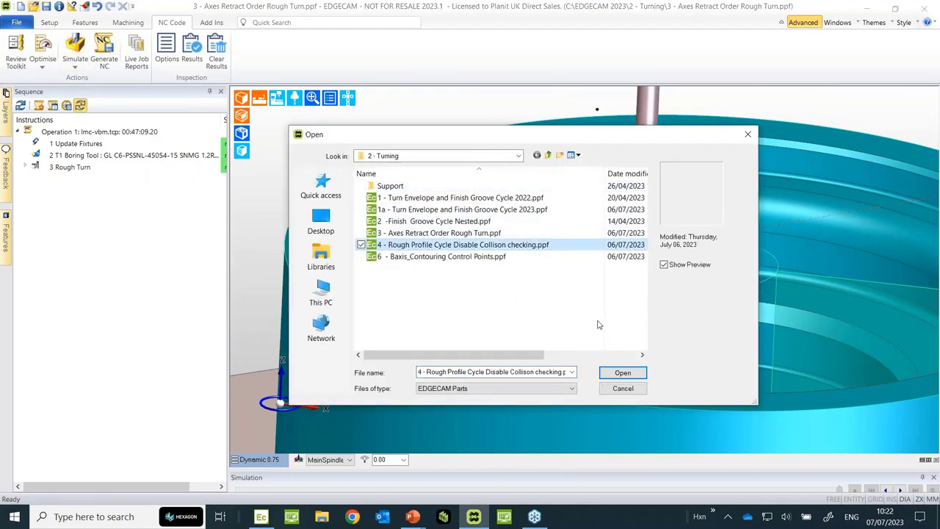
pyautogui.click(623, 372)
pyautogui.click(498, 290)
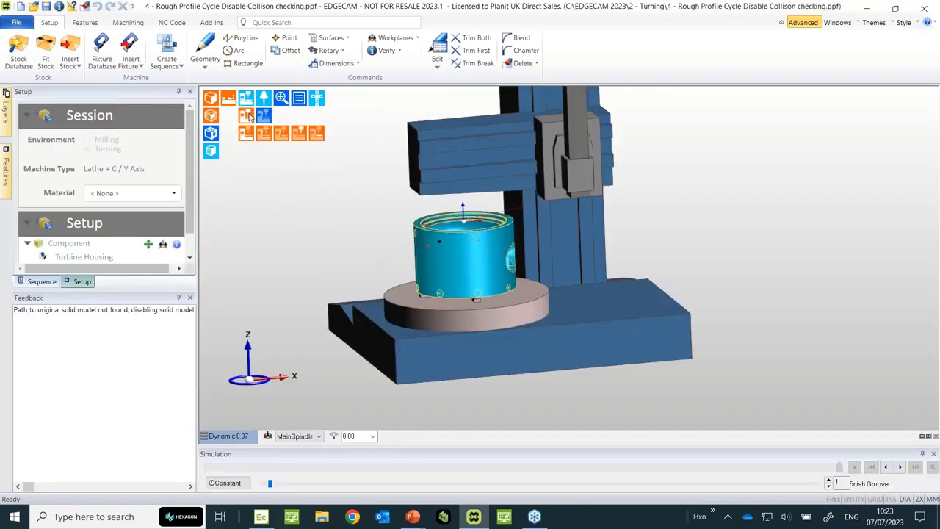
# Step: Simulate the rough profile sequence inside the turbine housing bore at a higher playback speed, and exit the Simulator
pyautogui.scroll(5, 452, 265)
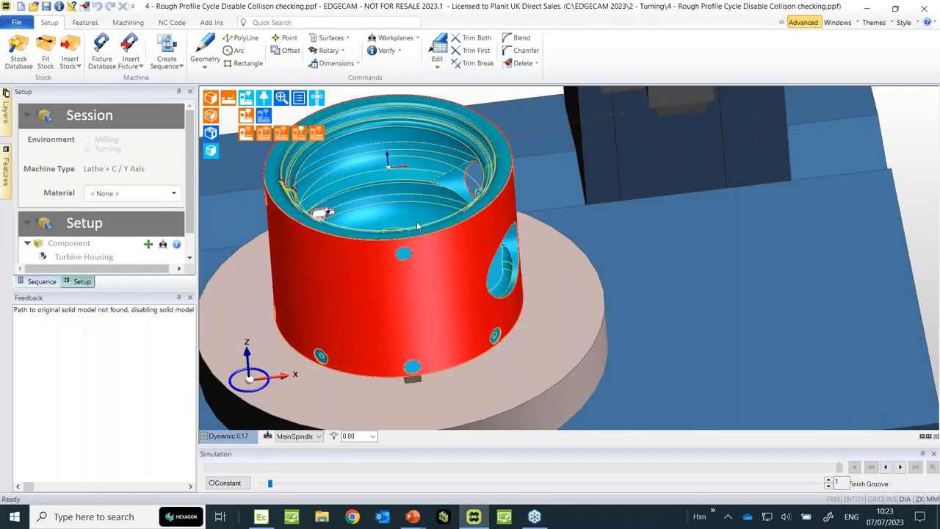
pyautogui.scroll(3, 417, 226)
pyautogui.moveTo(426, 234); pyautogui.dragTo(493, 308, button='middle')
pyautogui.scroll(2, 492, 309)
pyautogui.click(129, 23)
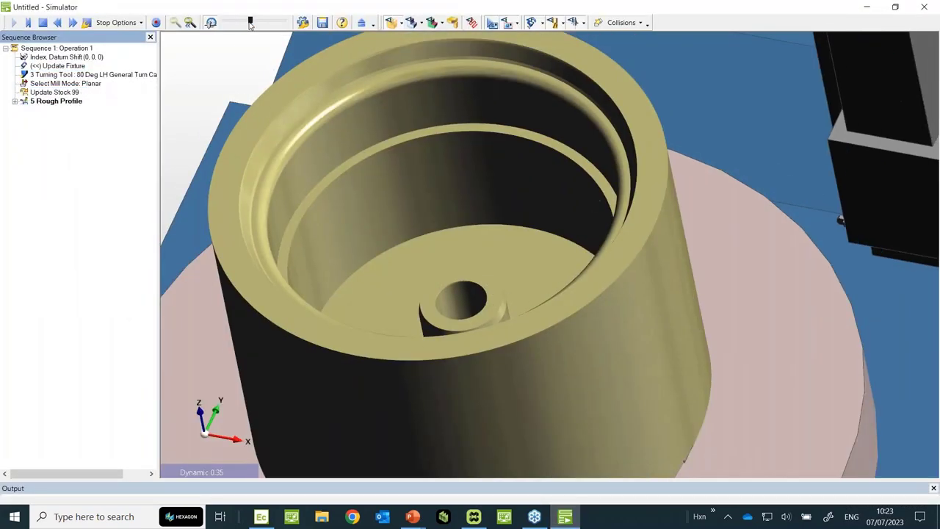
pyautogui.moveTo(248, 24); pyautogui.dragTo(265, 27)
pyautogui.moveTo(273, 54); pyautogui.dragTo(455, 242, button='middle')
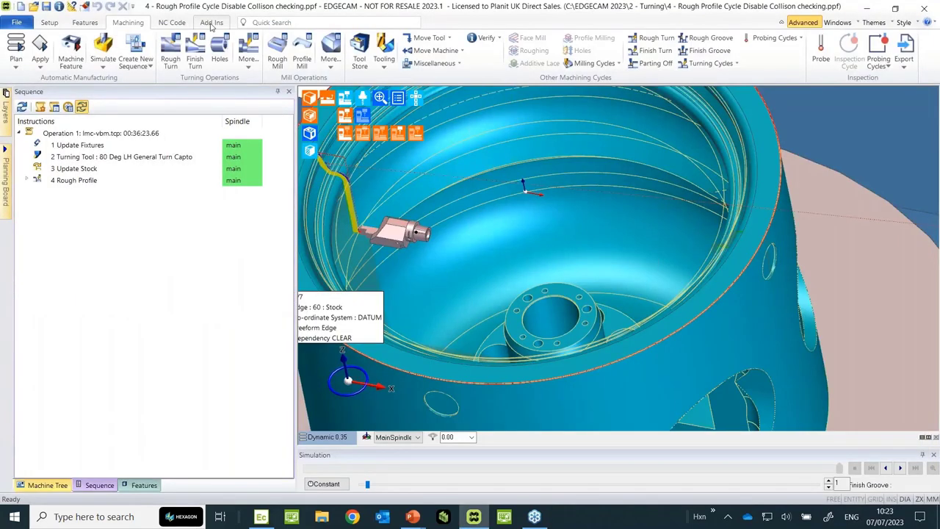
# Step: Run the Benchmark add-in with the cache cleared to time the rough profile regeneration, and check the time in the feedback
pyautogui.click(211, 22)
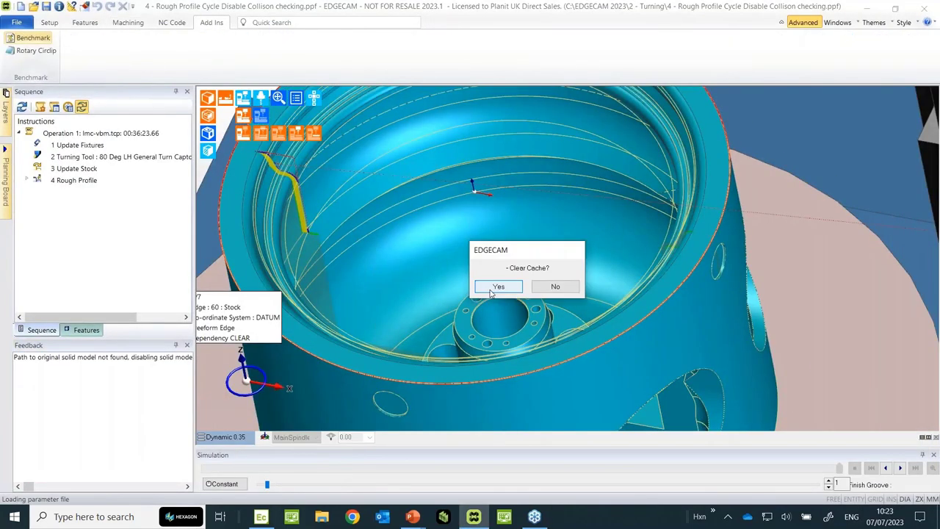
pyautogui.click(495, 287)
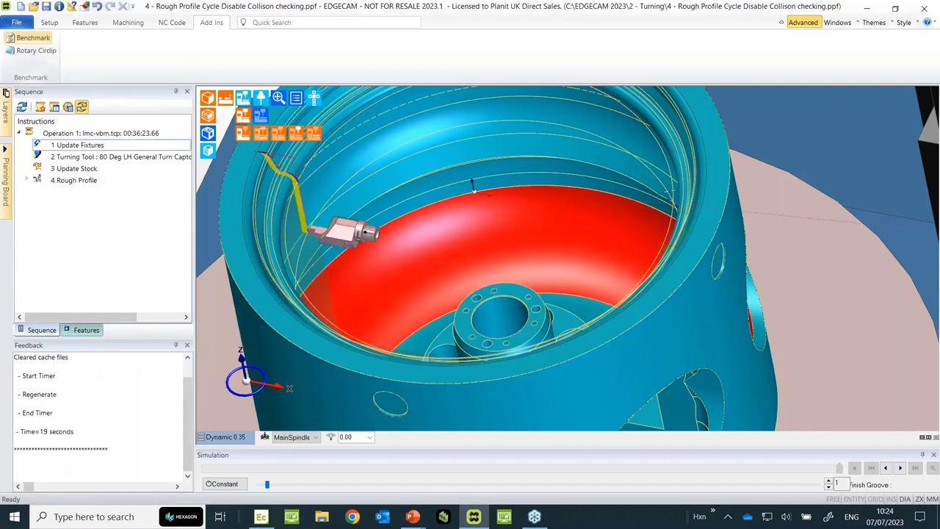
pyautogui.moveTo(108, 449); pyautogui.dragTo(9, 356)
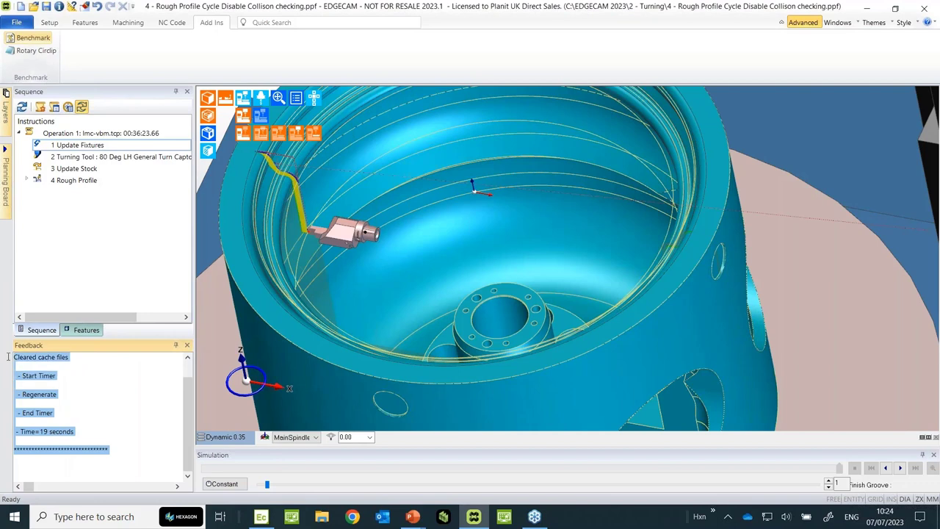
pyautogui.click(129, 418)
# Step: Enable Disable Holder Collision Checking in the Rough Profile cycle's control settings and apply the change
pyautogui.doubleClick(74, 180)
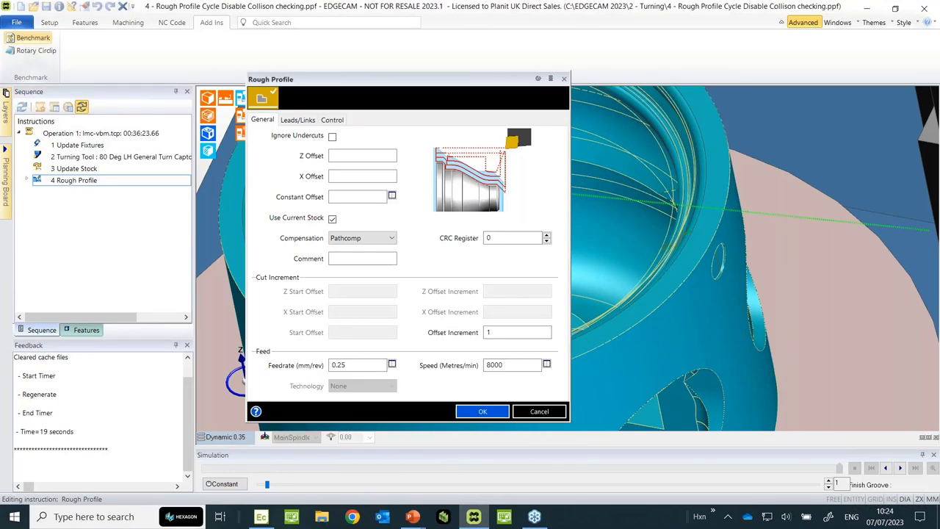
pyautogui.click(332, 120)
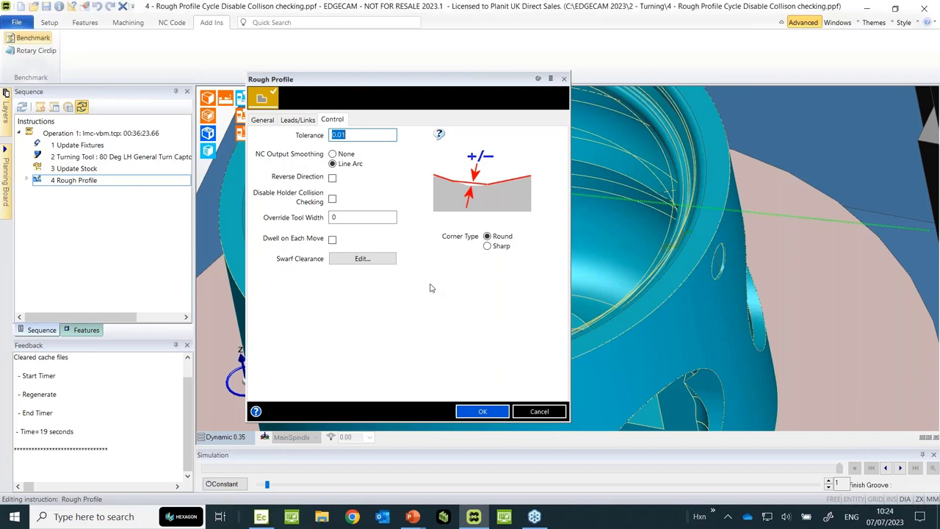
pyautogui.click(332, 200)
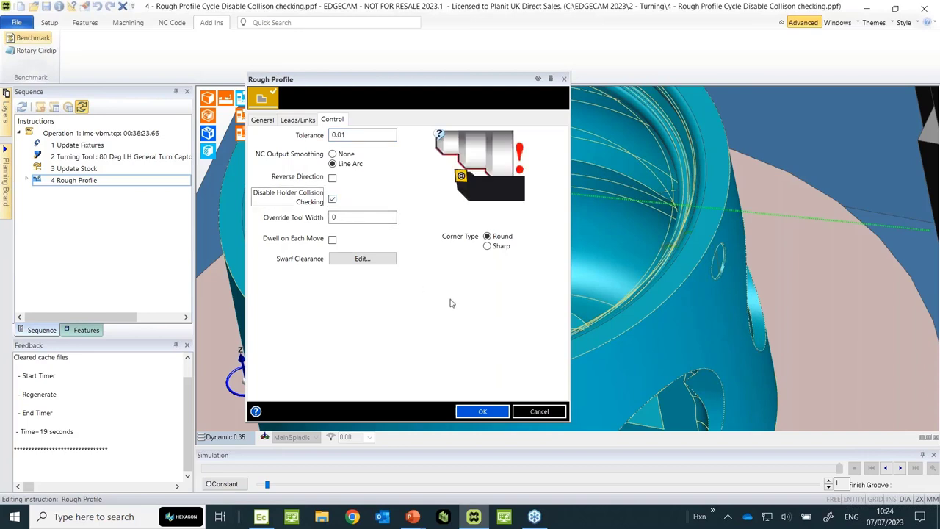
pyautogui.click(477, 411)
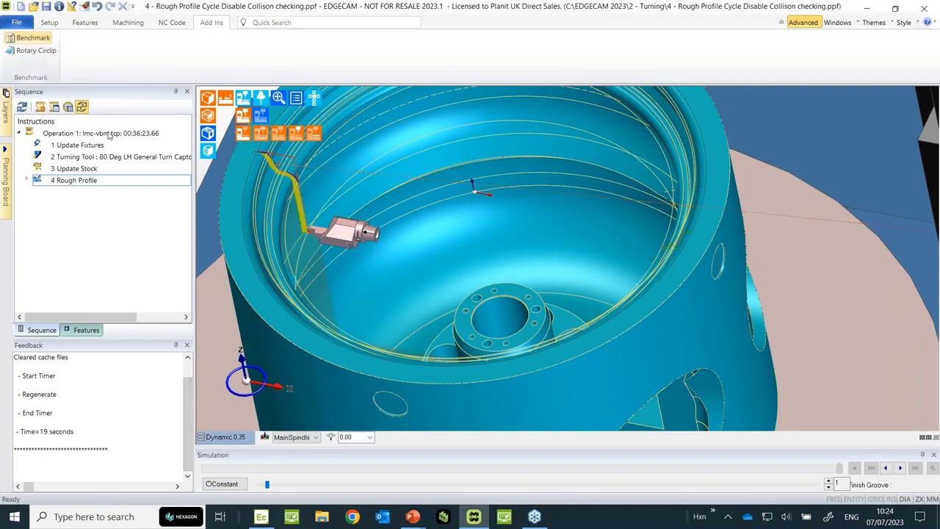
# Step: Rerun the Benchmark with the cache cleared to time regeneration without holder collision checking, and clear the feedback log
pyautogui.click(33, 38)
pyautogui.click(498, 287)
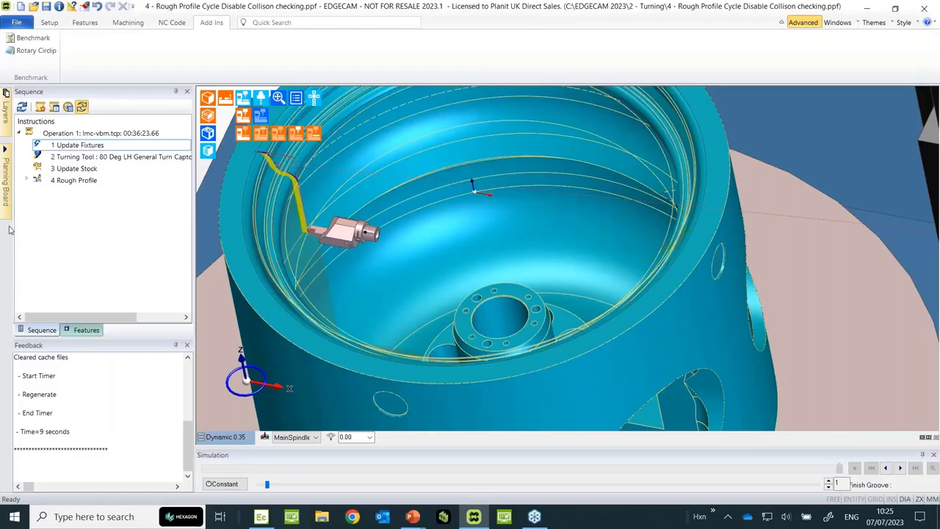
pyautogui.rightClick(101, 396)
pyautogui.click(121, 416)
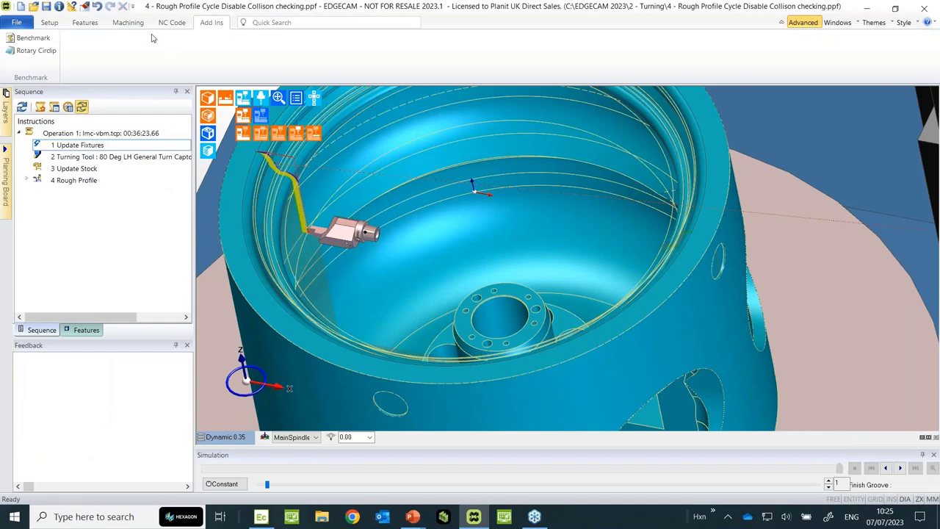
# Step: Try toggling Collision Check Main Spindle and Collision Check Tailstock in a new Rough Turn's advanced options, and cancel the cycle
pyautogui.click(132, 23)
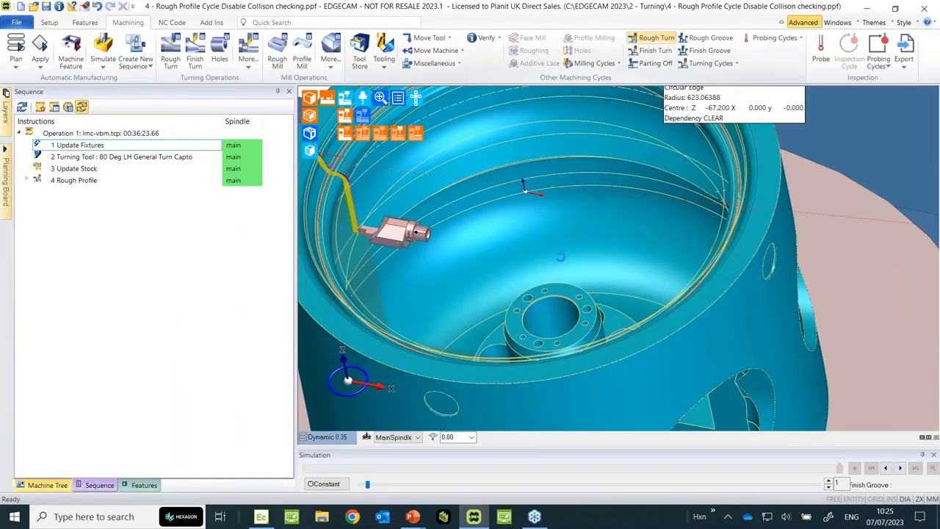
pyautogui.click(653, 38)
pyautogui.click(405, 135)
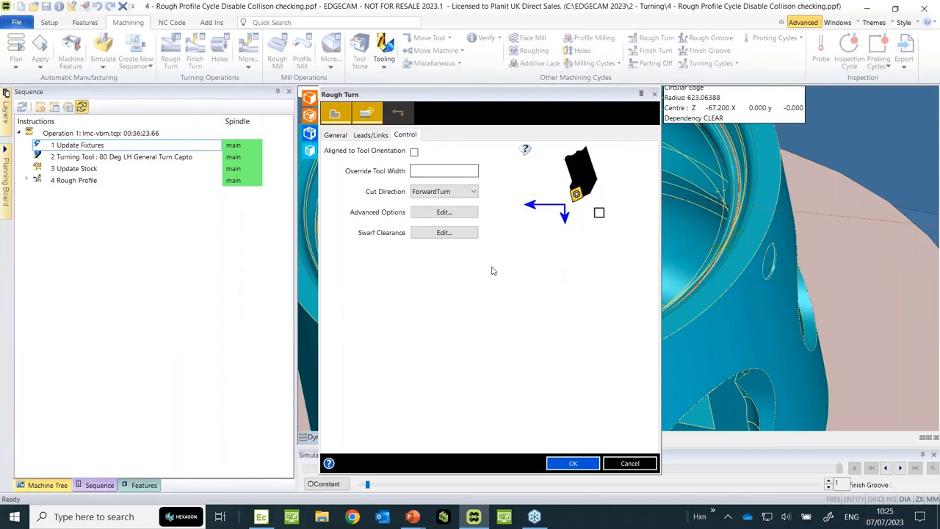
pyautogui.click(443, 211)
pyautogui.click(549, 312)
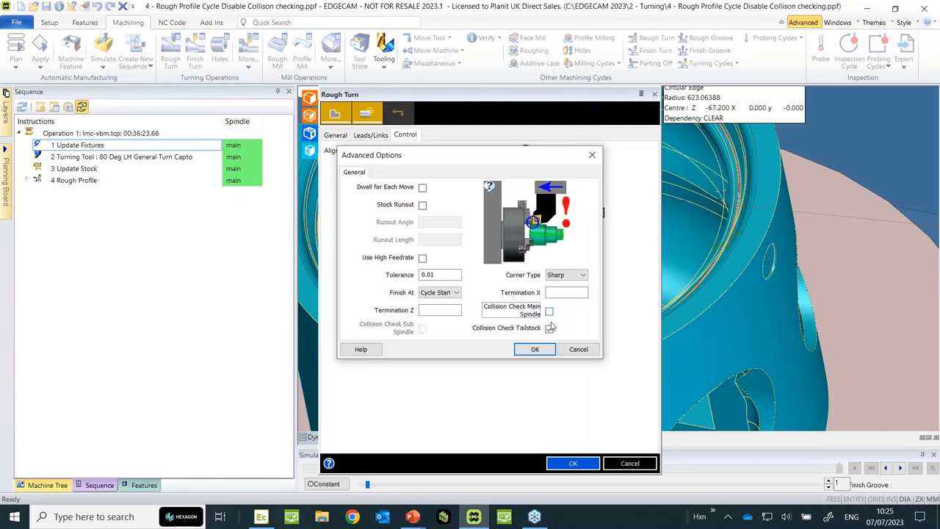
pyautogui.click(550, 329)
pyautogui.click(549, 329)
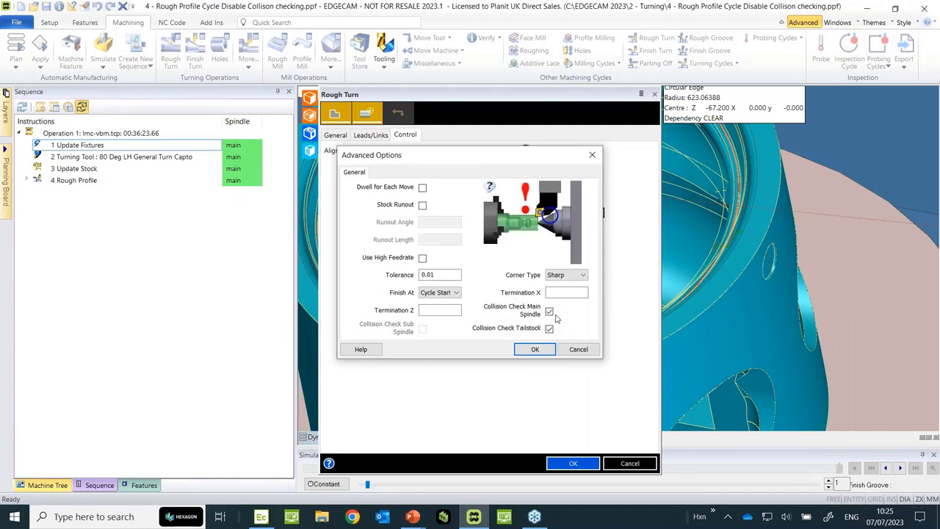
pyautogui.click(550, 312)
pyautogui.click(550, 329)
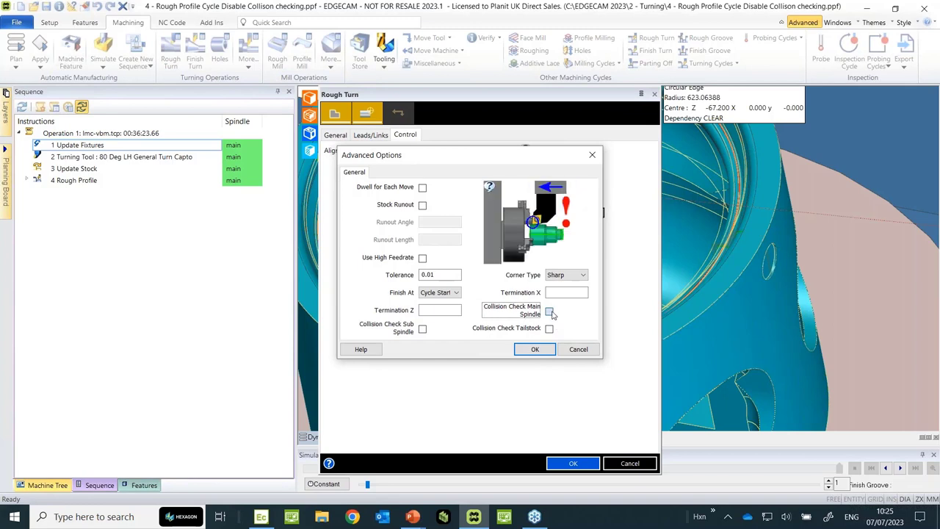
pyautogui.click(549, 312)
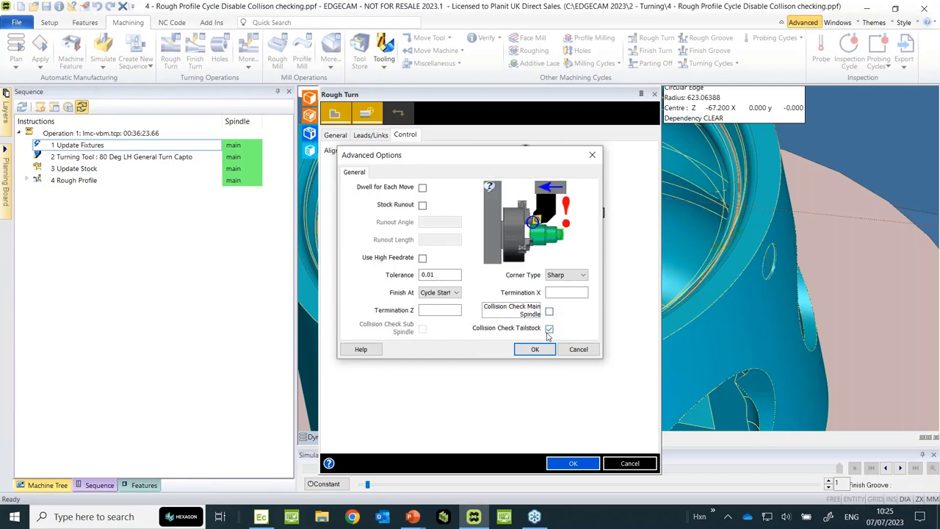
pyautogui.click(577, 349)
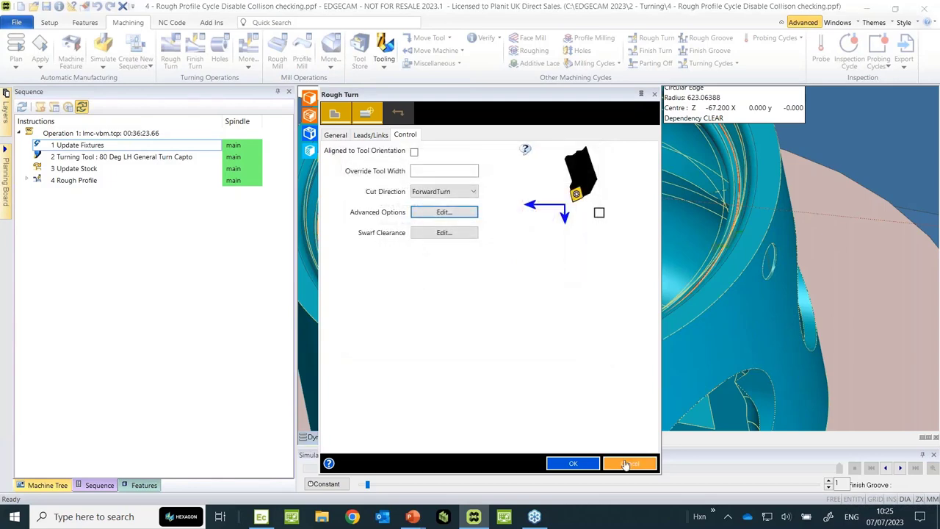
pyautogui.click(629, 462)
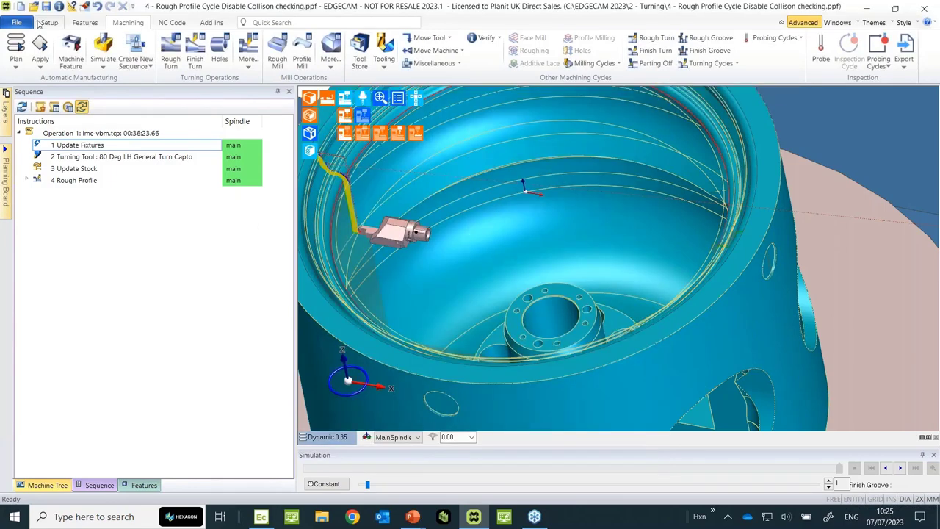
# Step: Open 6 - Baxis_Contouring Control Points.ppf without saving changes to the current part, and show its machining sequence
pyautogui.click(35, 7)
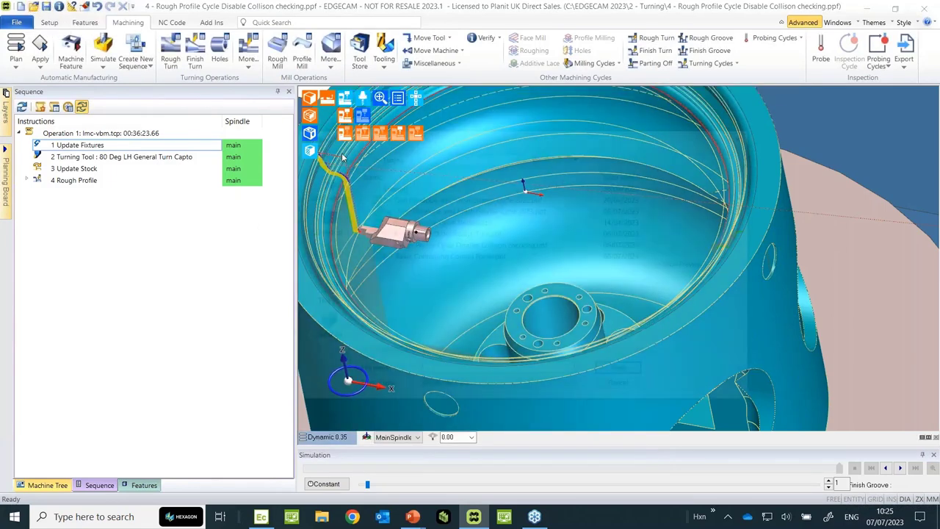
pyautogui.click(411, 256)
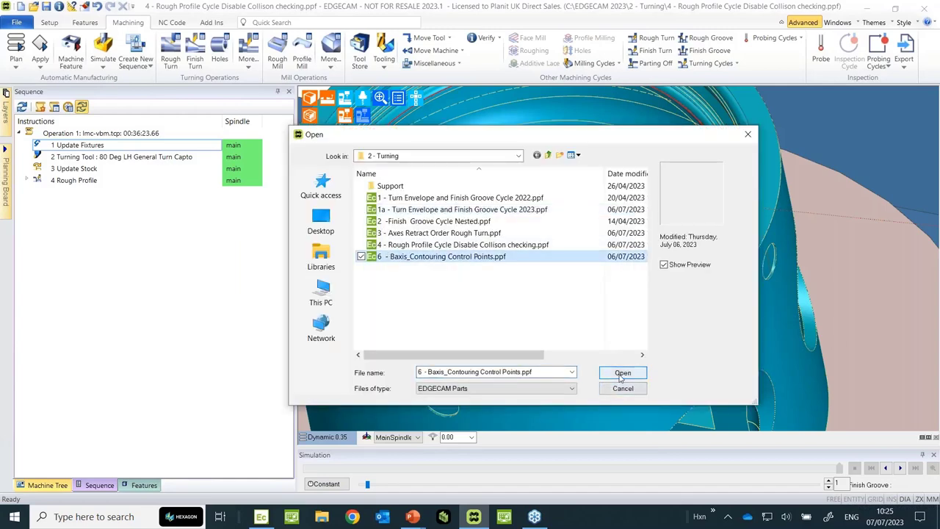
pyautogui.click(620, 373)
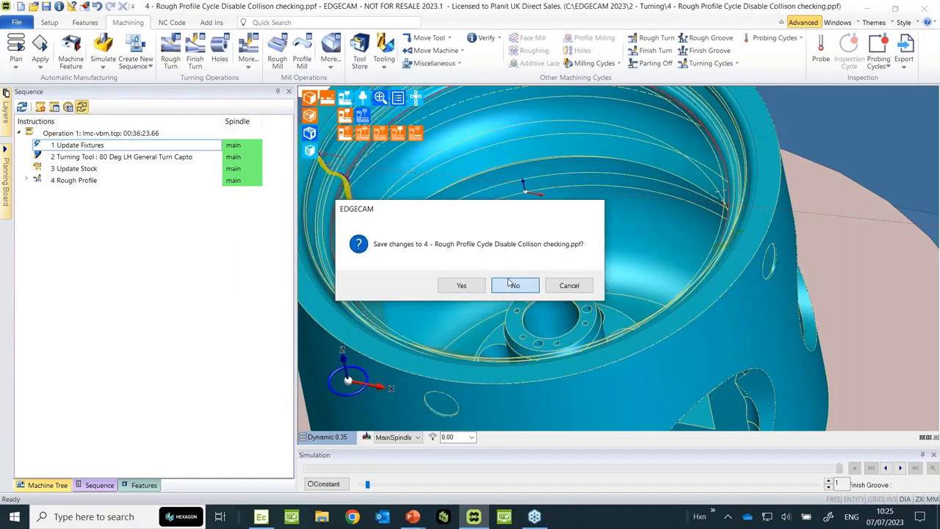
pyautogui.click(506, 283)
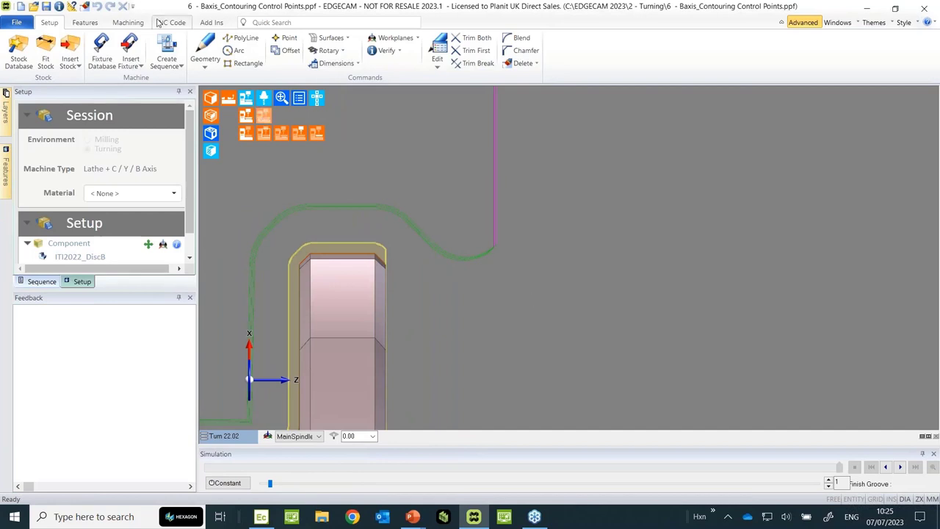
pyautogui.click(132, 23)
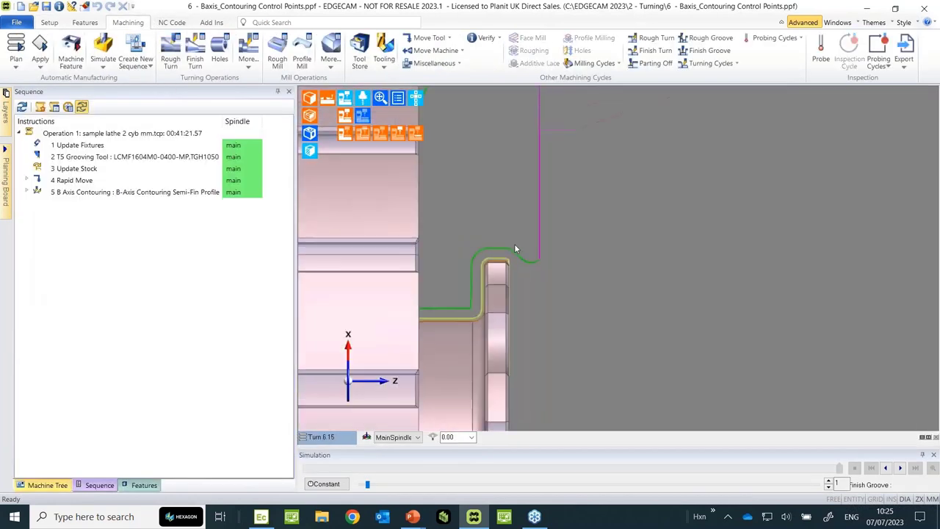
# Step: Simulate the B Axis Contouring operation at a reduced playback speed to examine the tool's tilting motion
pyautogui.click(103, 51)
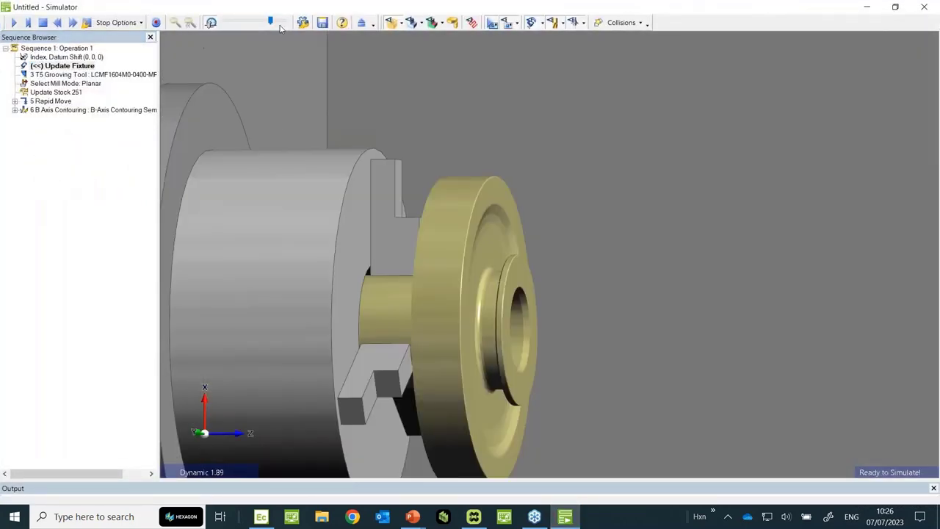
pyautogui.moveTo(271, 22); pyautogui.dragTo(237, 22)
pyautogui.click(27, 23)
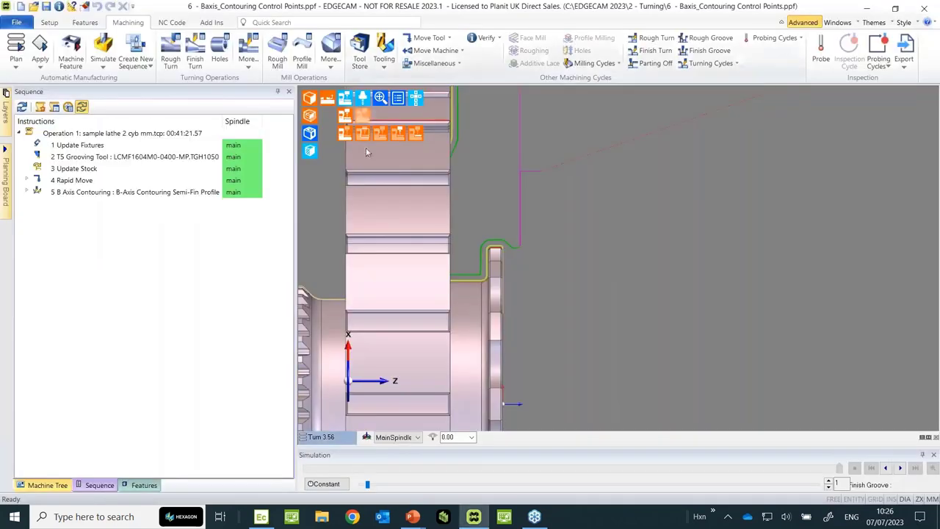
# Step: Set the Smoothing Factor of the B Axis Contouring cycle to 30 and apply the change
pyautogui.doubleClick(102, 193)
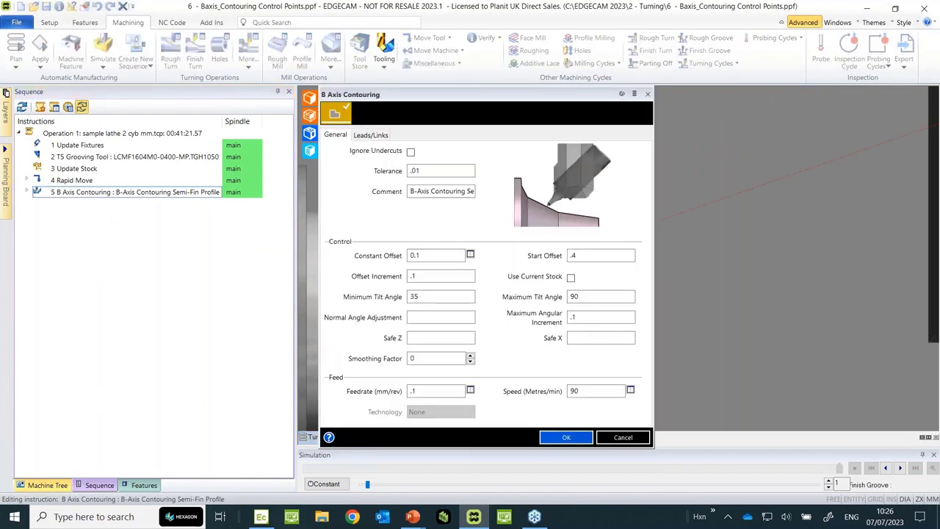
pyautogui.write('30')
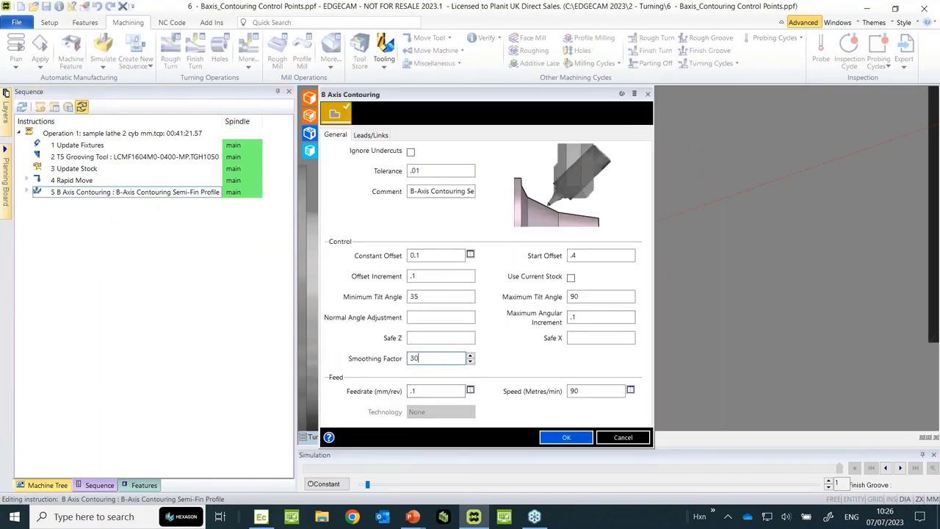
pyautogui.click(564, 437)
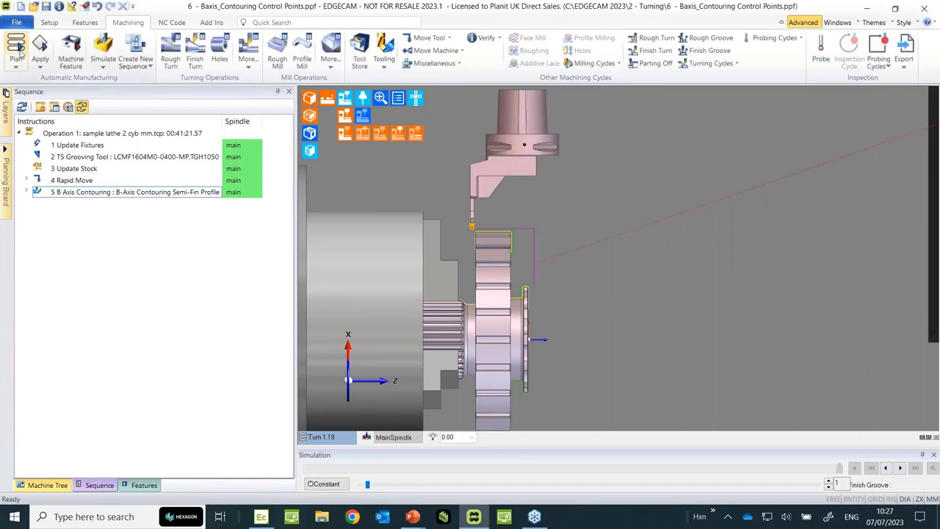
# Step: Simulate the B Axis Contouring operation again and examine the smoothed tool motion close up
pyautogui.click(103, 51)
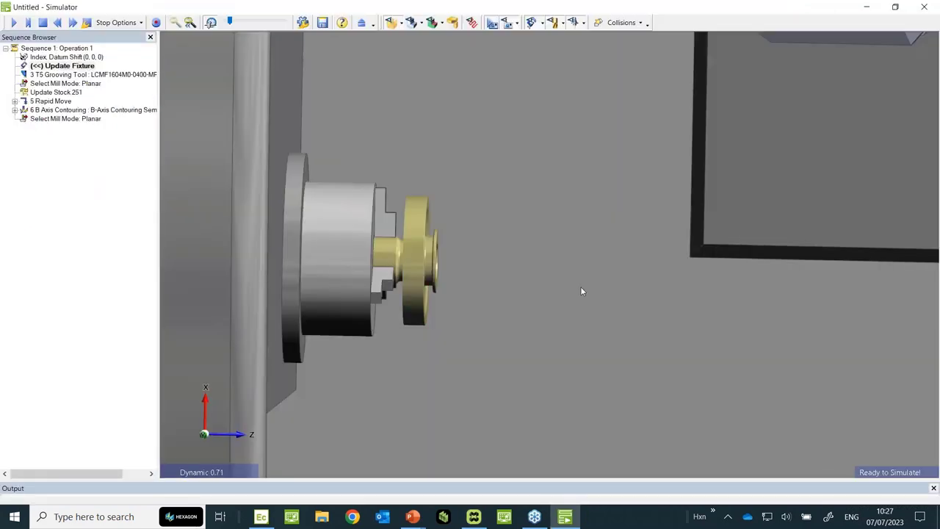
pyautogui.click(14, 24)
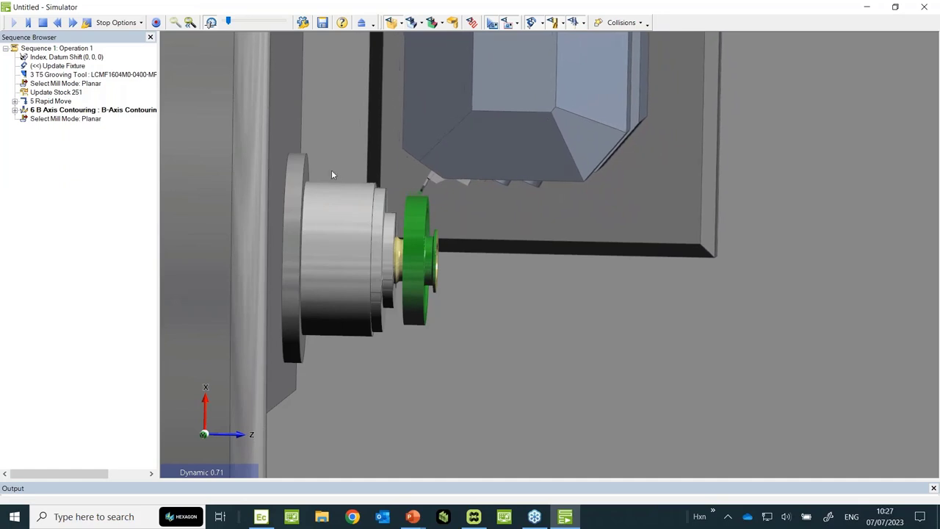
pyautogui.scroll(3, 481, 312)
pyautogui.moveTo(484, 310); pyautogui.dragTo(408, 272, button='middle')
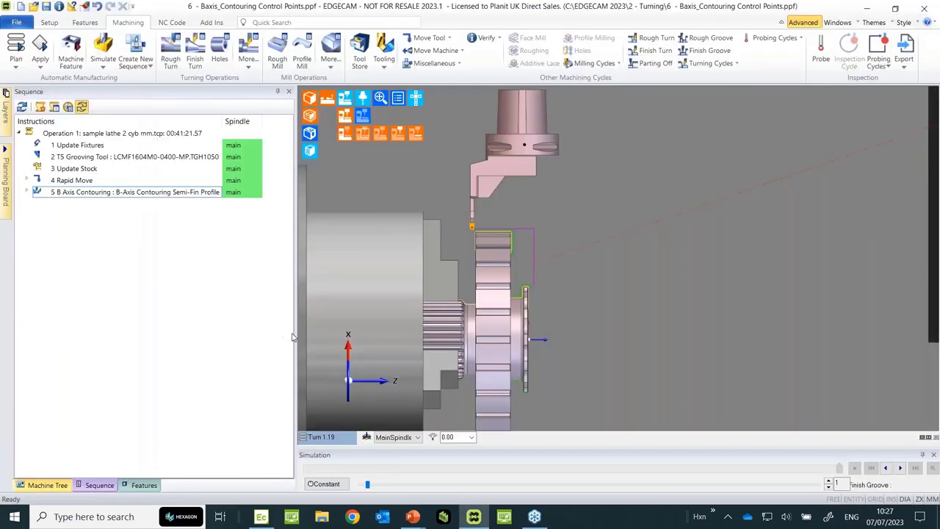
# Step: Narrow the sequence browser and start a new part without saving the B-axis contouring part
pyautogui.moveTo(295, 337); pyautogui.dragTo(251, 336)
pyautogui.click(20, 8)
pyautogui.click(496, 286)
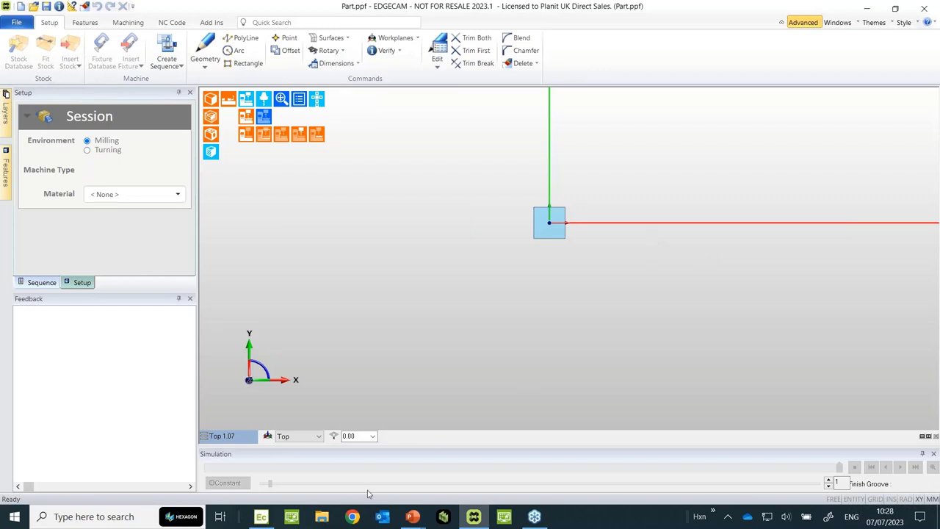
# Step: Switch to the EDGECAM Webinar Brief in PowerPoint, present from the Turning Demonstrations slide and advance to the Milling slide
pyautogui.moveTo(412, 519)
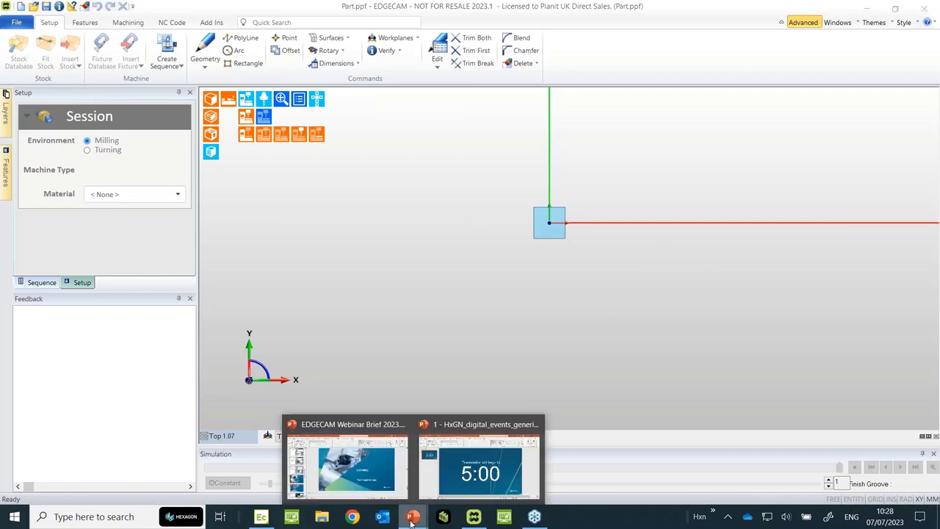
pyautogui.moveTo(358, 485)
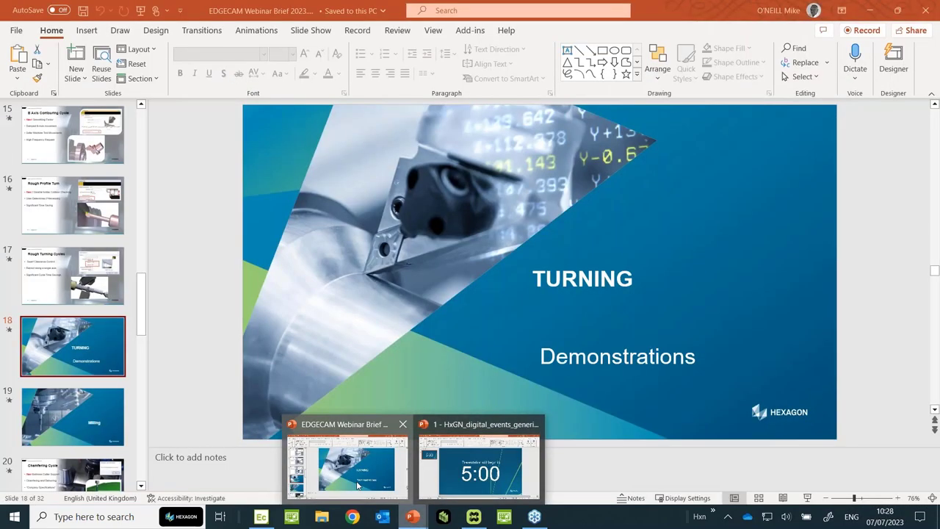
pyautogui.click(807, 498)
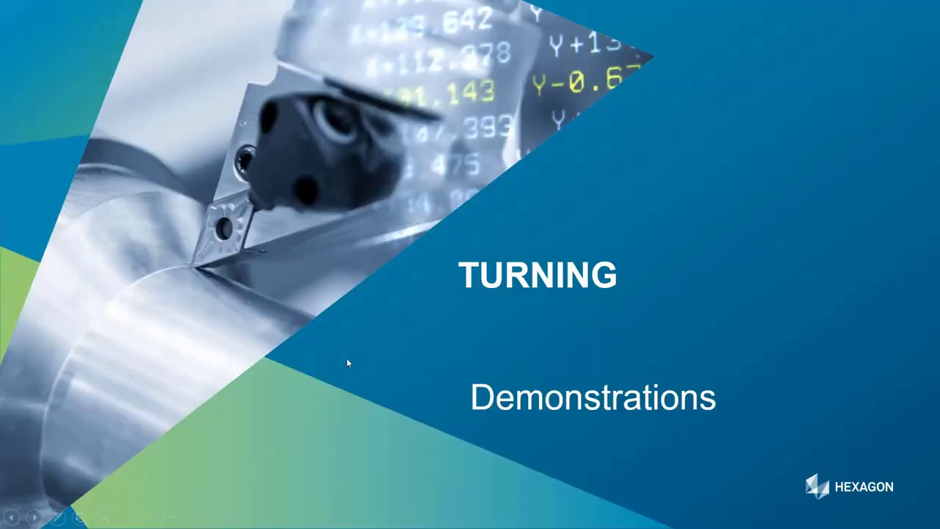
pyautogui.click(348, 359)
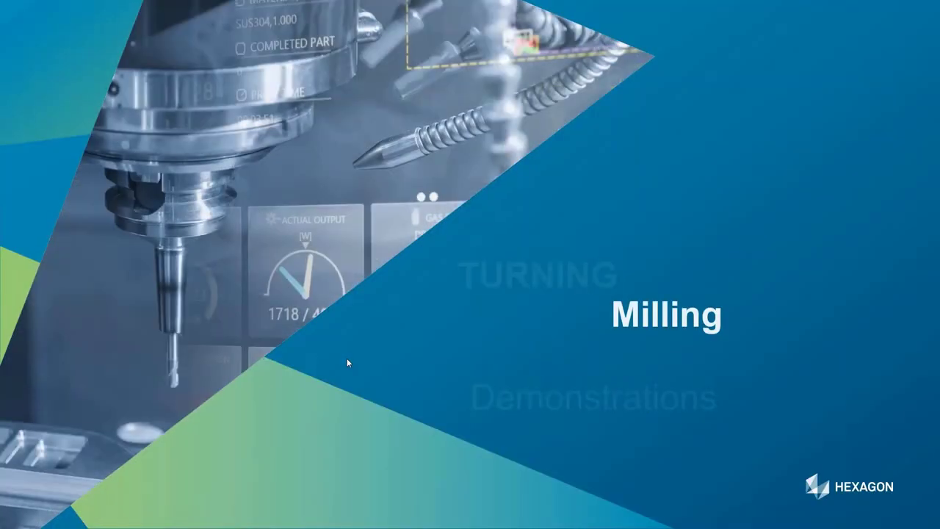
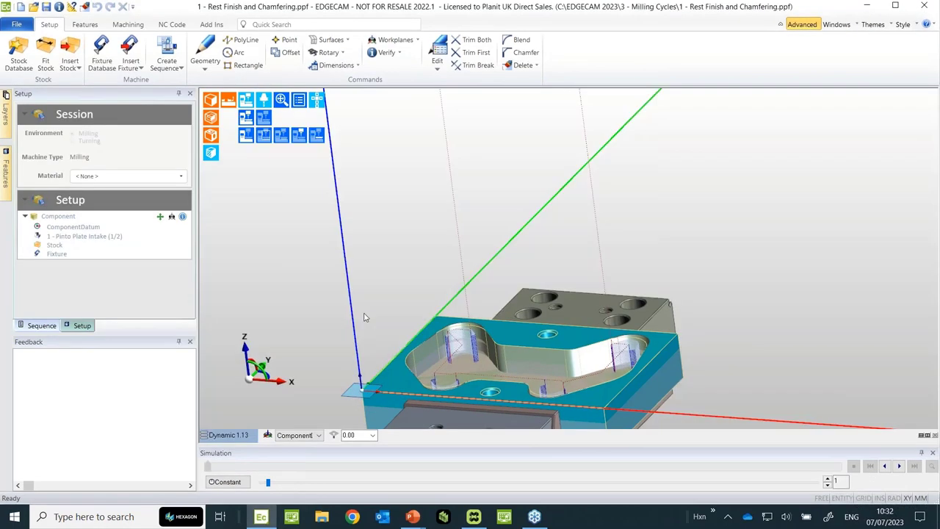
# Step: In 1 - Rest Finish and Chamfering.ppf in Edgecam 2022, show the machining sequence and inspect the pocket's Profiling toolpath
pyautogui.click(129, 25)
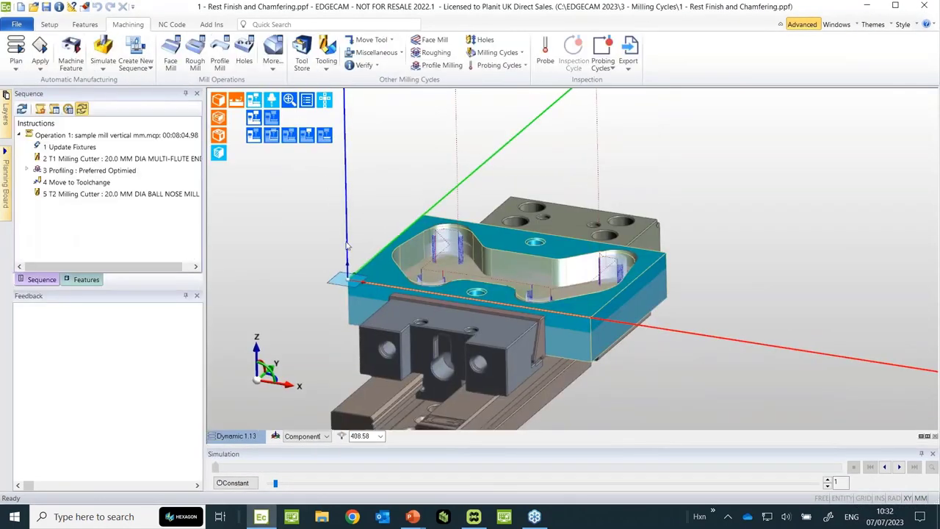
pyautogui.click(437, 250)
pyautogui.scroll(5, 439, 250)
pyautogui.scroll(-3, 438, 249)
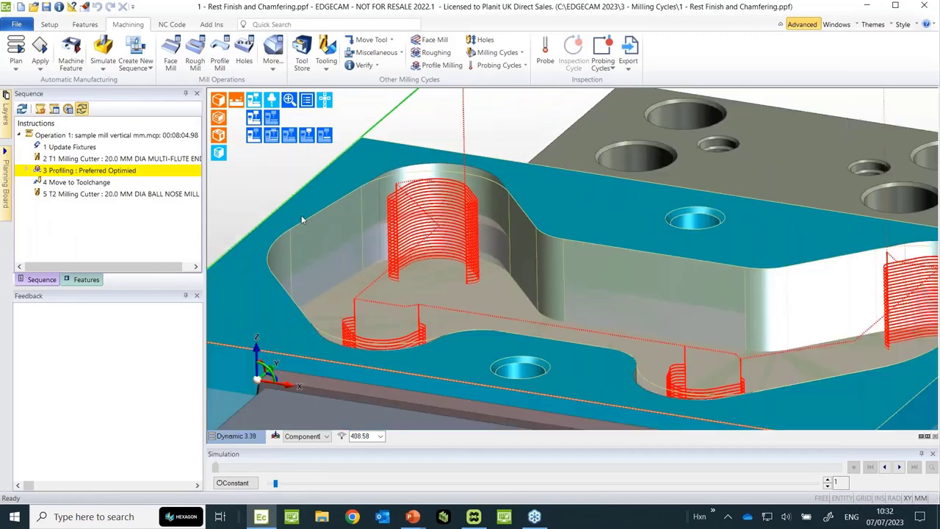
# Step: Review the general and control settings of the Preferred Optimised Profiling cycle, then close the cycle
pyautogui.doubleClick(64, 175)
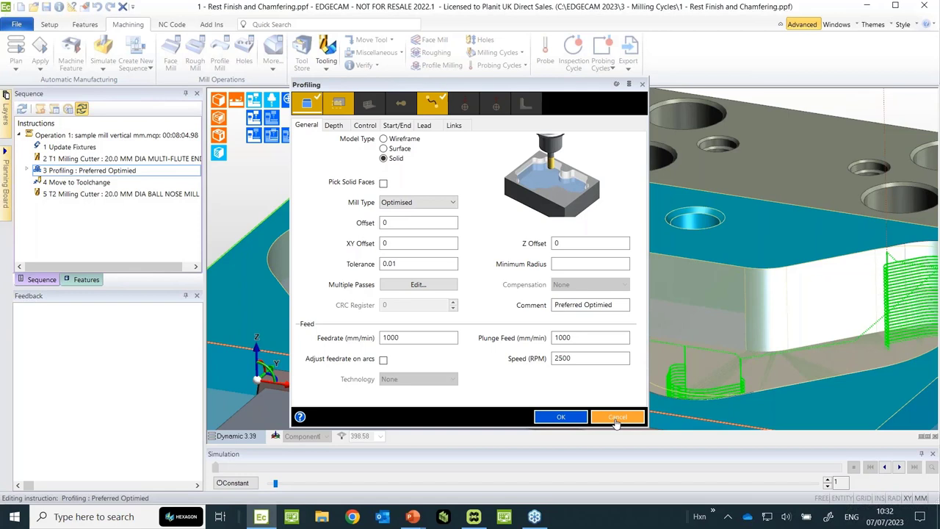
pyautogui.click(364, 126)
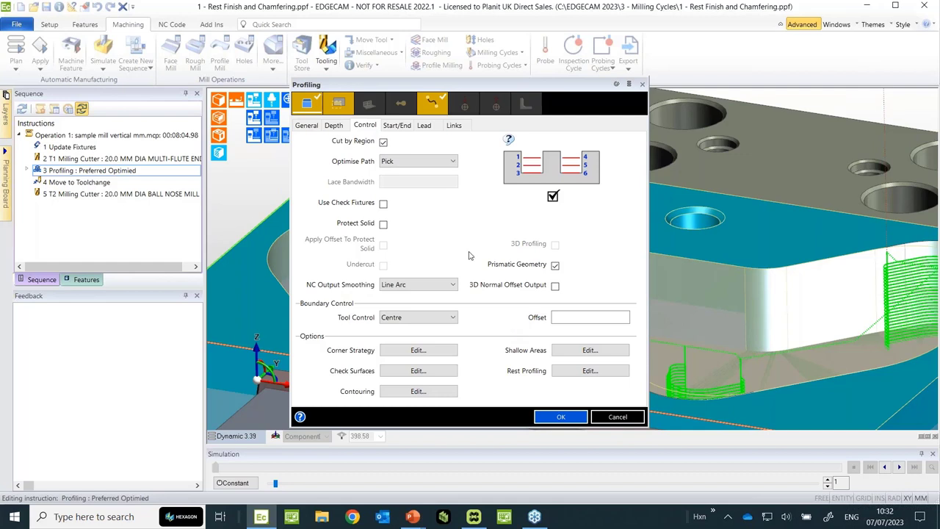
pyautogui.click(307, 126)
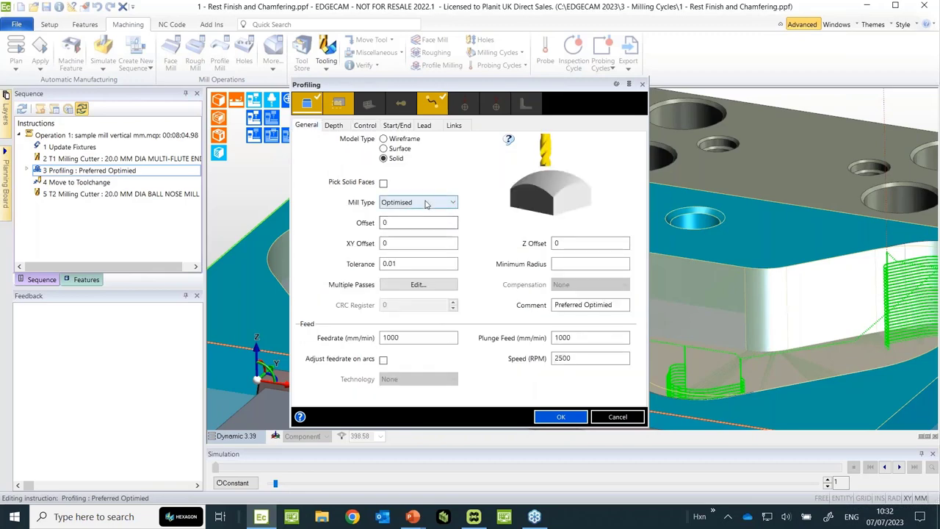
pyautogui.click(561, 416)
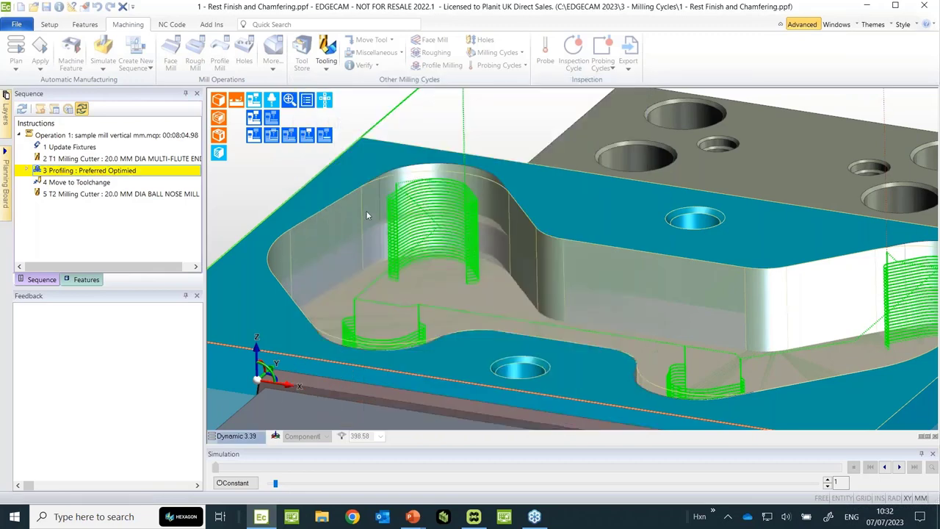
# Step: Play back the Profiling cycle on the model, check its toolpath details, and stop the playback
pyautogui.rightClick(113, 171)
pyautogui.click(130, 191)
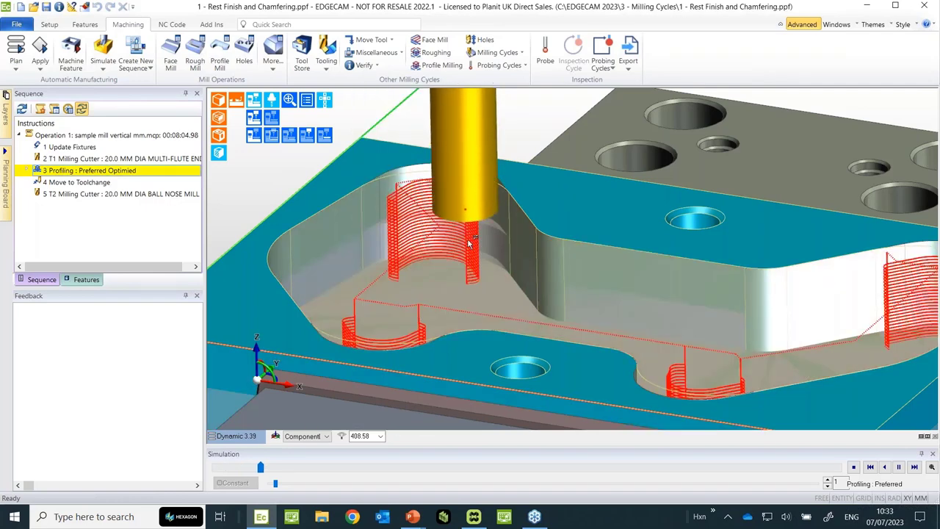
pyautogui.moveTo(470, 244)
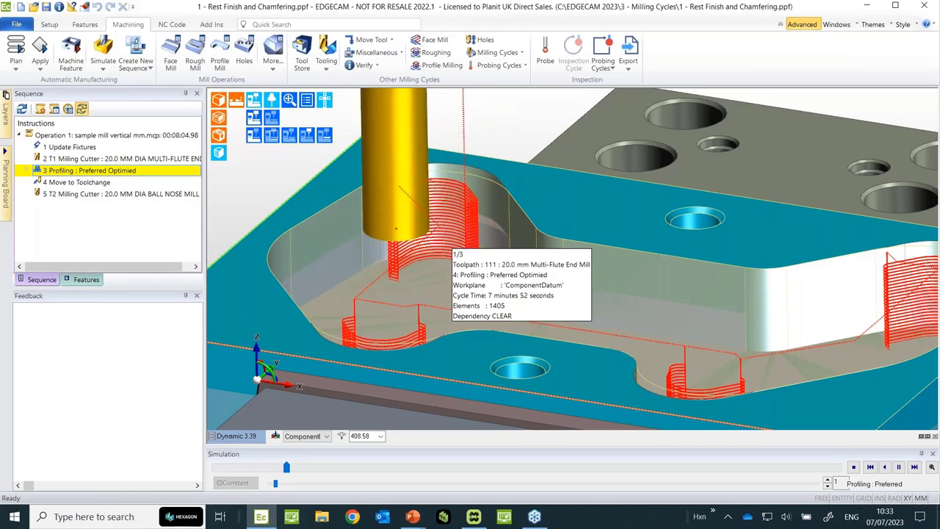
pyautogui.click(853, 468)
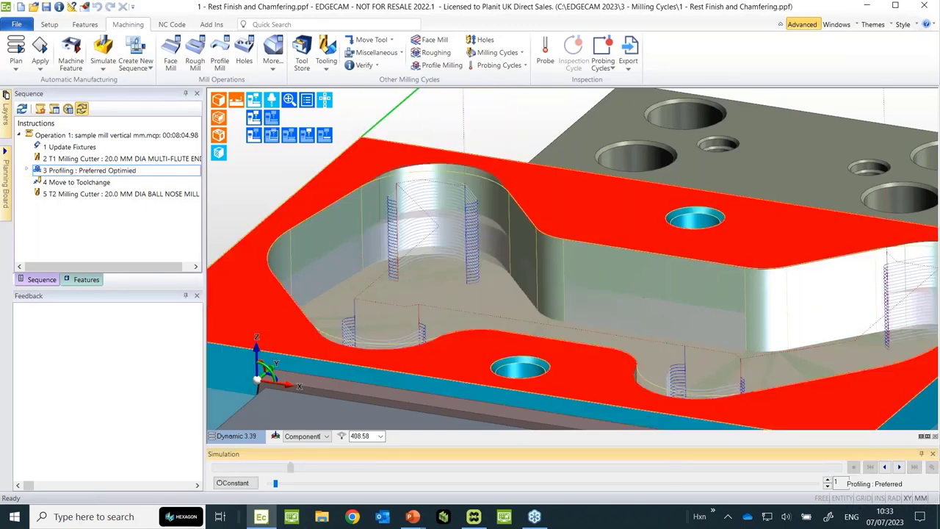
# Step: Try to add a Chamfering cycle on the solid with the current 20 mm ball nose cutter
pyautogui.click(511, 54)
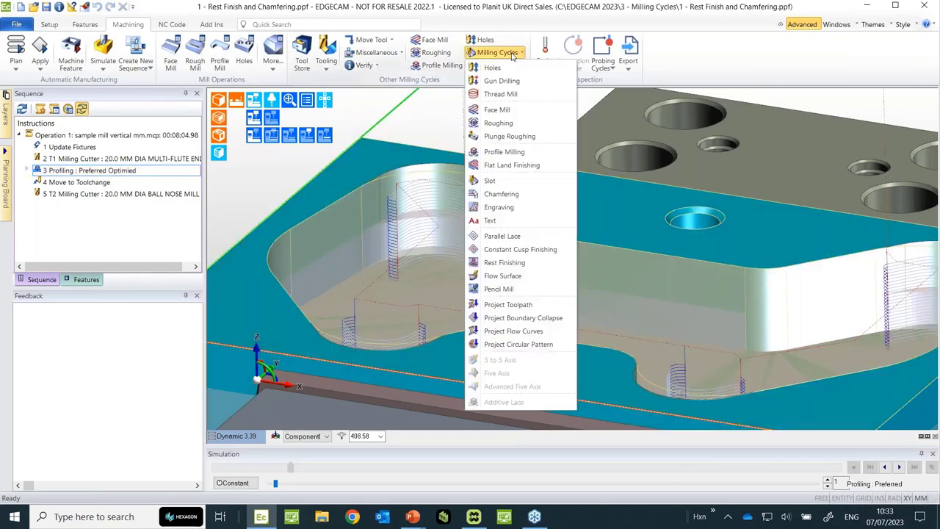
pyautogui.click(528, 194)
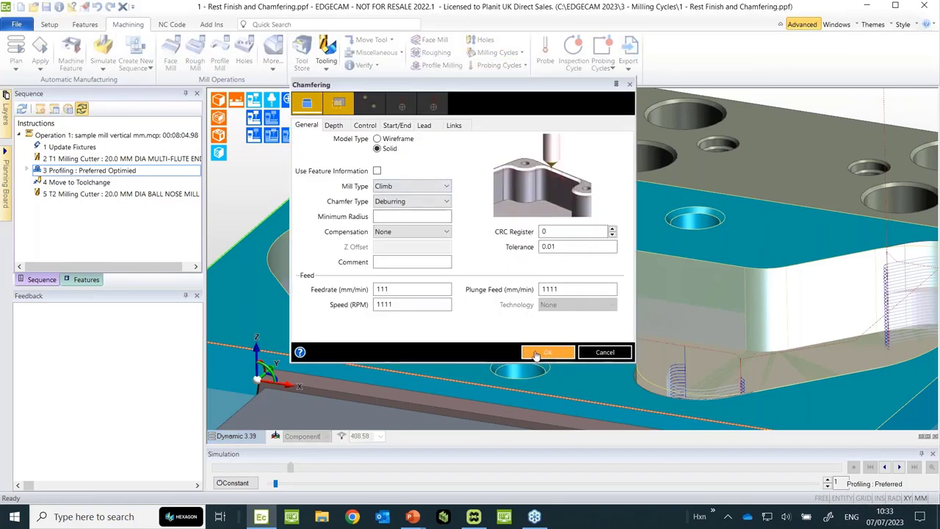
pyautogui.click(535, 354)
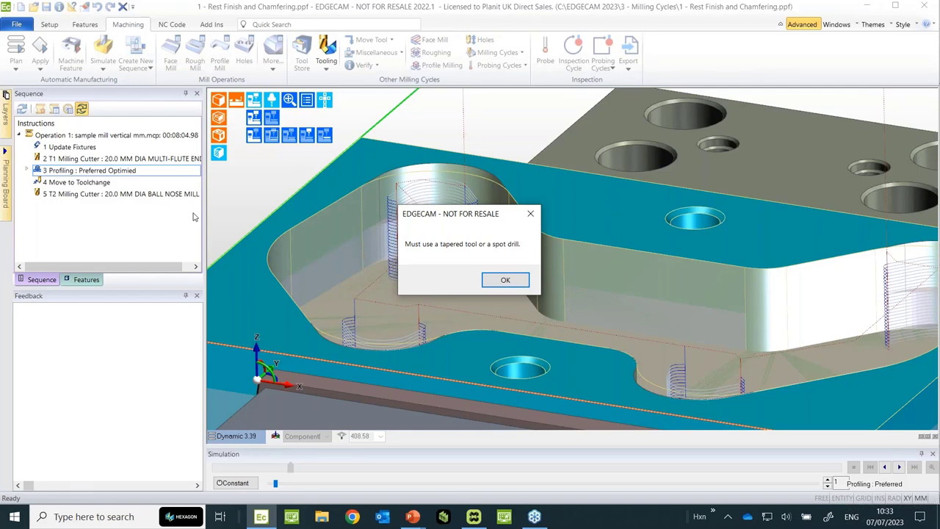
pyautogui.click(505, 282)
pyautogui.click(500, 280)
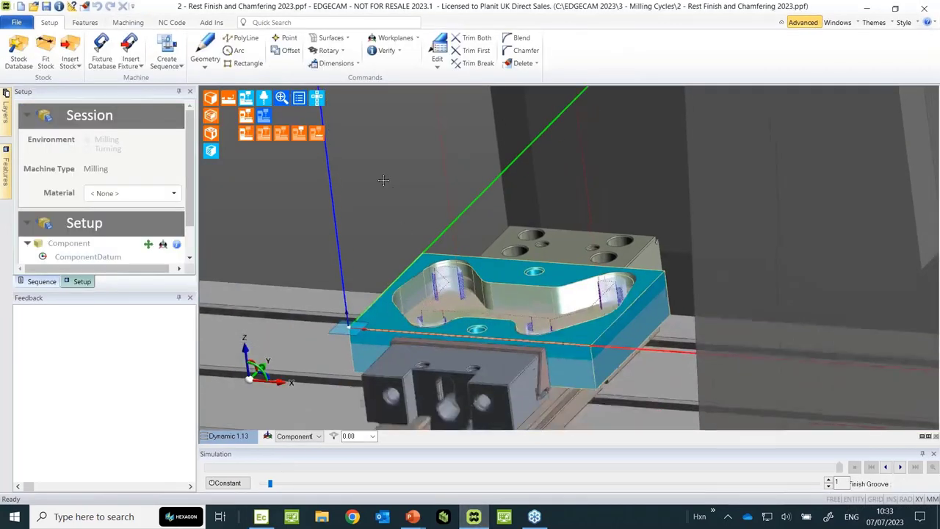
# Step: Show the machining sequence of 2 - Rest Finish and Chamfering 2023.ppf, review the Optimised Profiling cycle's general settings, and close the cycle without changes
pyautogui.scroll(5, 477, 316)
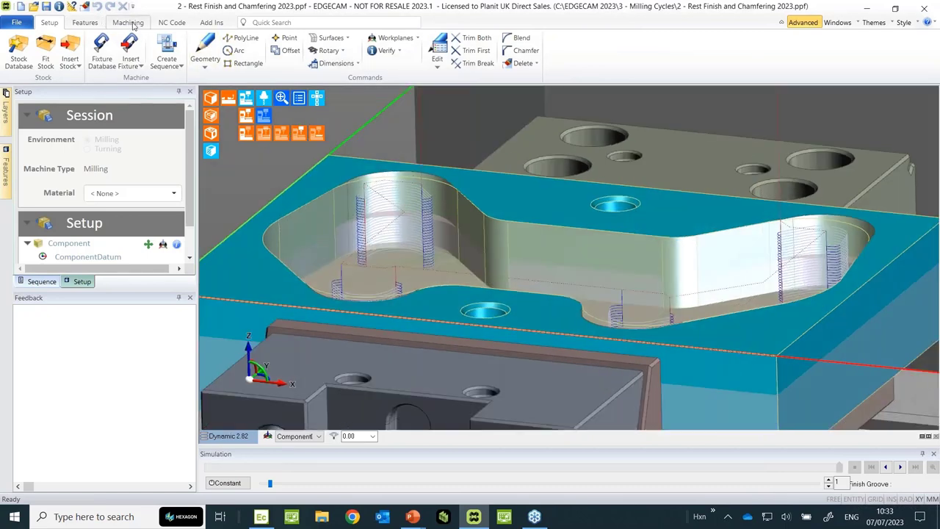
pyautogui.click(133, 24)
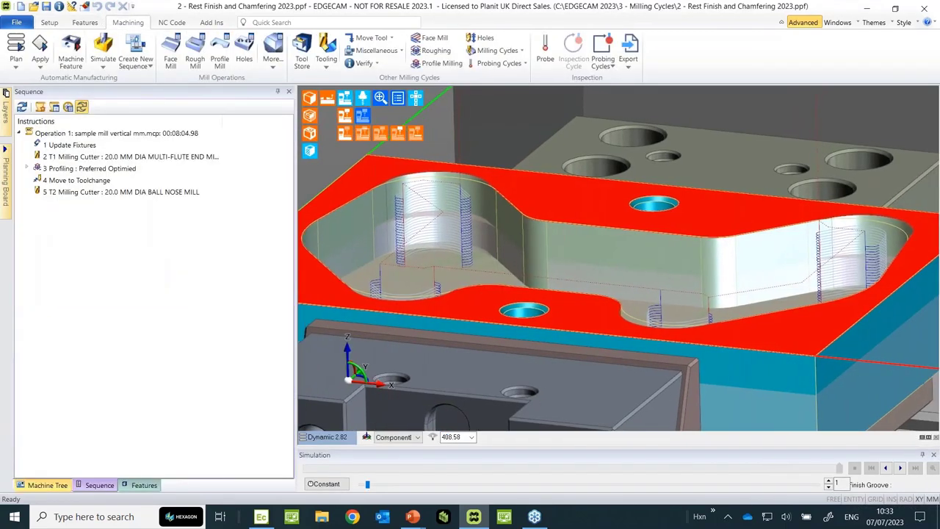
pyautogui.doubleClick(84, 171)
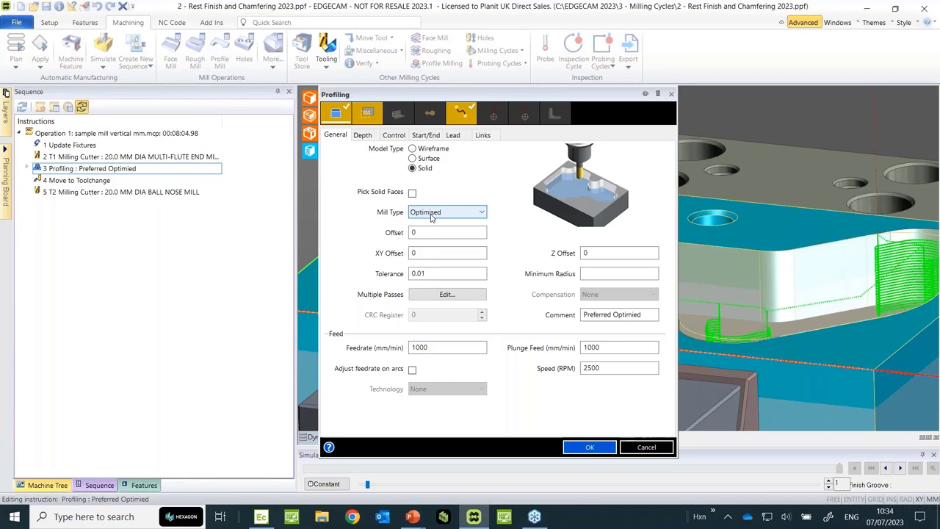
pyautogui.click(650, 446)
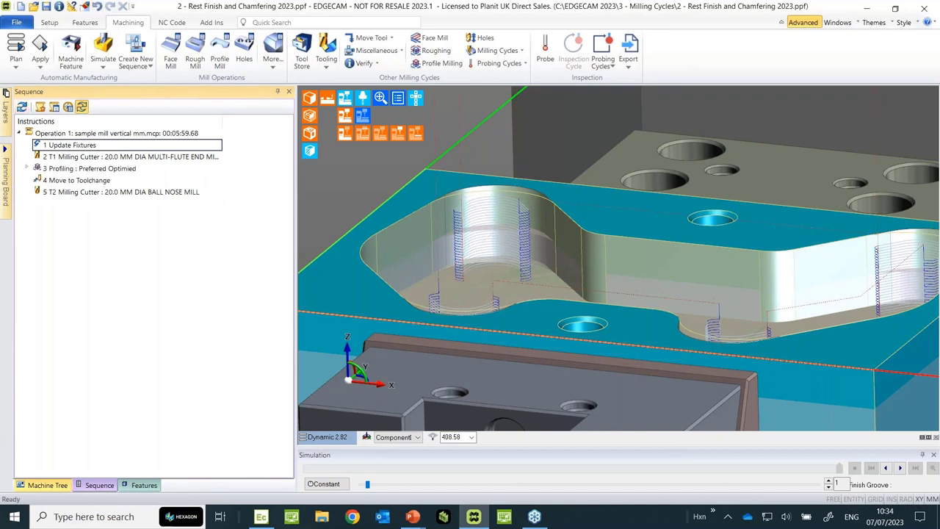
# Step: Switch to Edgecam 2022 to compare the pocket's Profiling toolpath, and return to Edgecam 2023
pyautogui.click(261, 517)
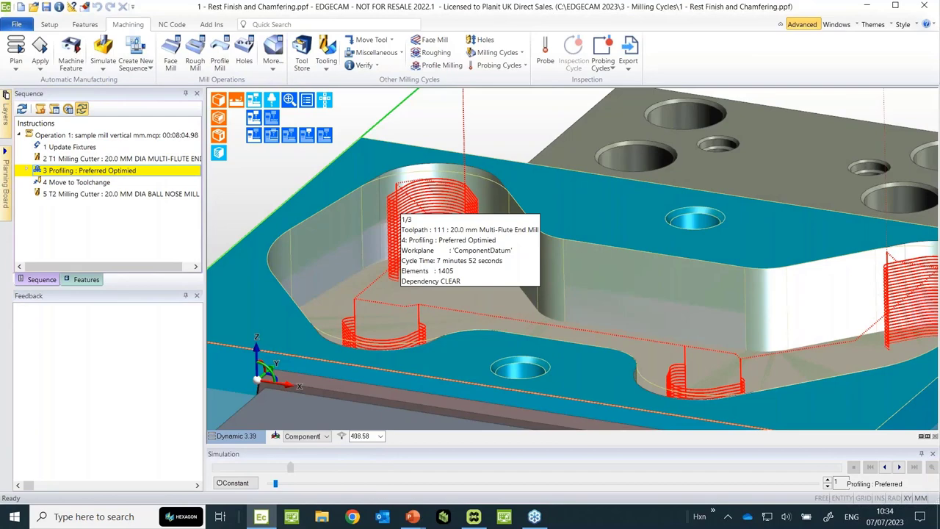
pyautogui.click(514, 409)
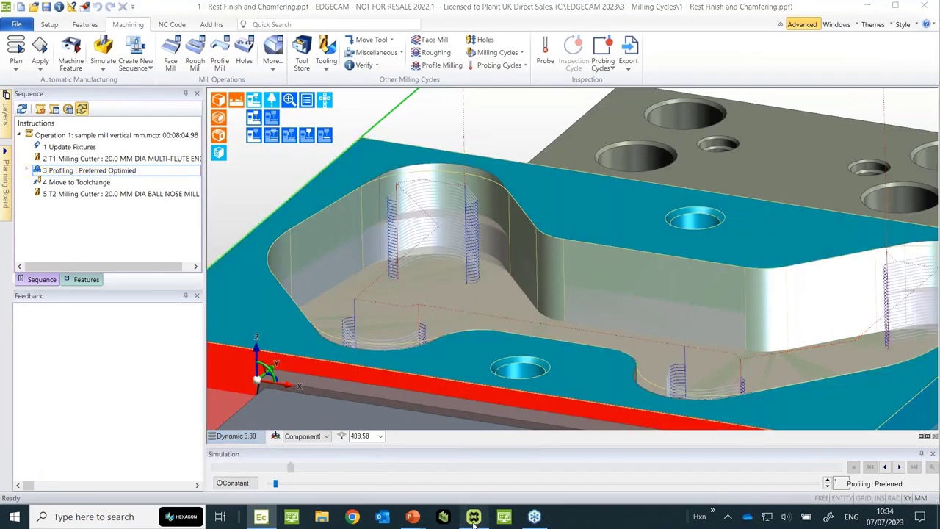
pyautogui.click(473, 518)
pyautogui.moveTo(457, 235)
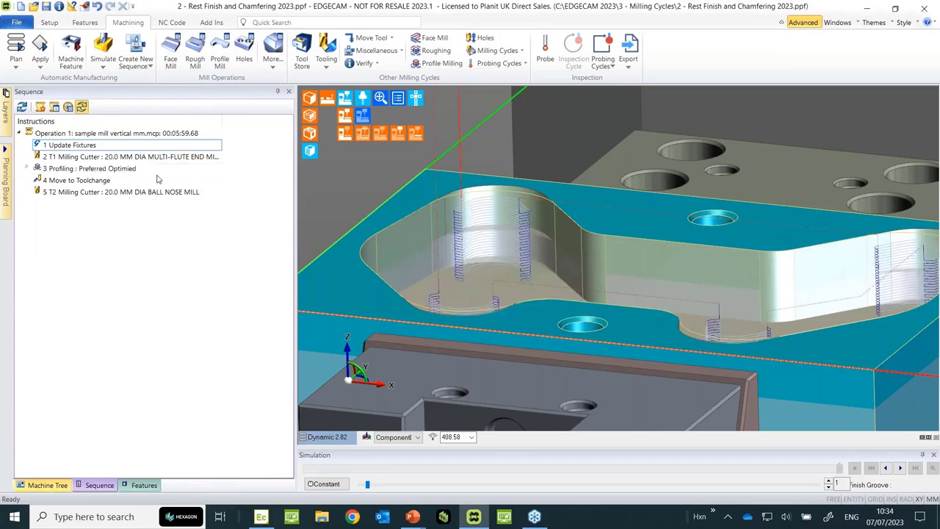
# Step: Play back the Preferred Optimised Profiling cycle on the model and stop the playback
pyautogui.rightClick(110, 169)
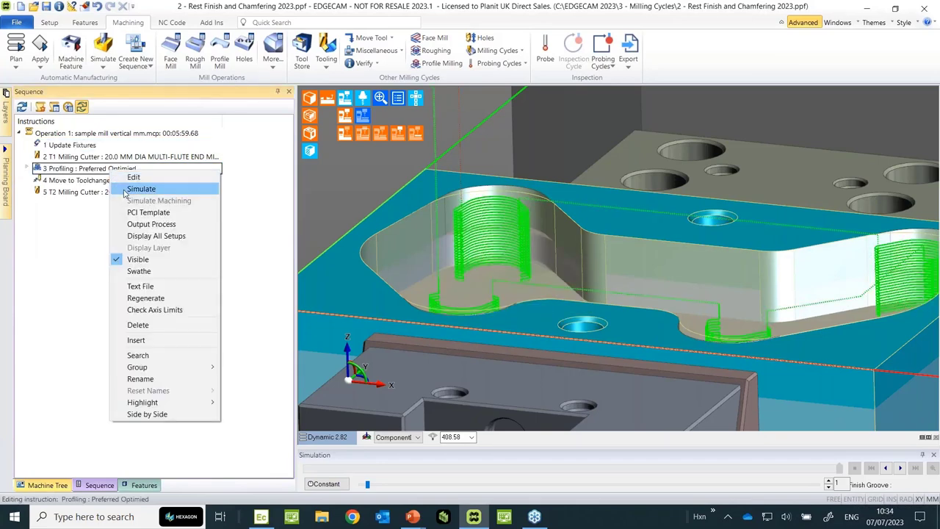
pyautogui.click(137, 189)
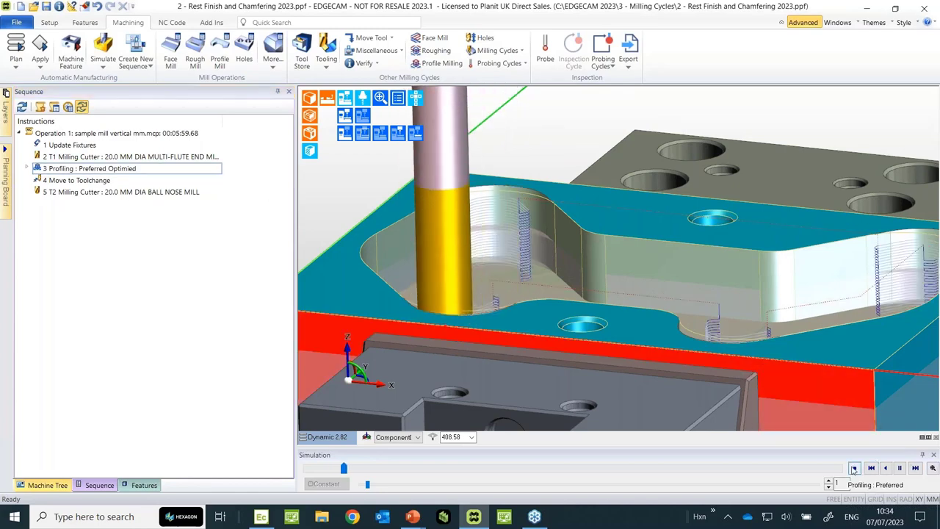
pyautogui.moveTo(546, 292); pyautogui.dragTo(528, 263, button='middle')
pyautogui.scroll(-5, 529, 322)
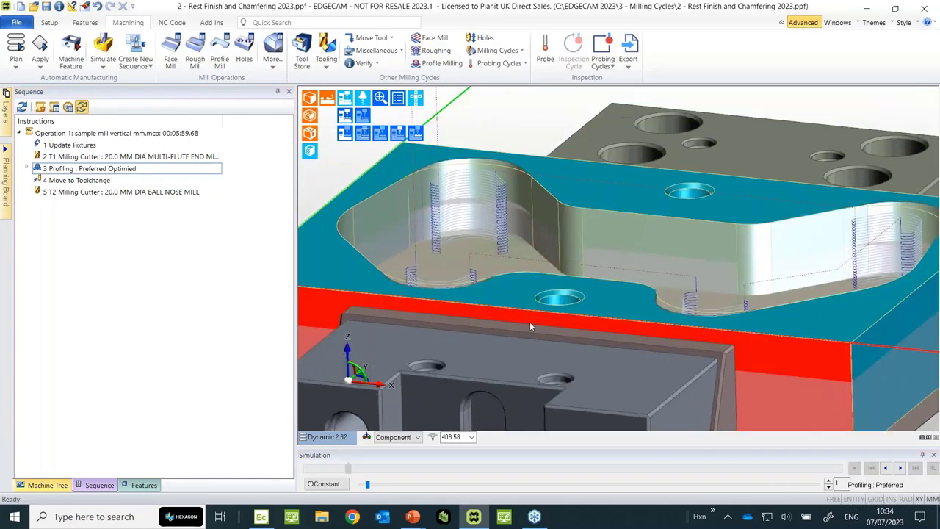
# Step: Add a climb Chamfering cycle of type Deburring with a 0.5 chamfer depth to the pocket feature, and play back its toolpath
pyautogui.click(494, 52)
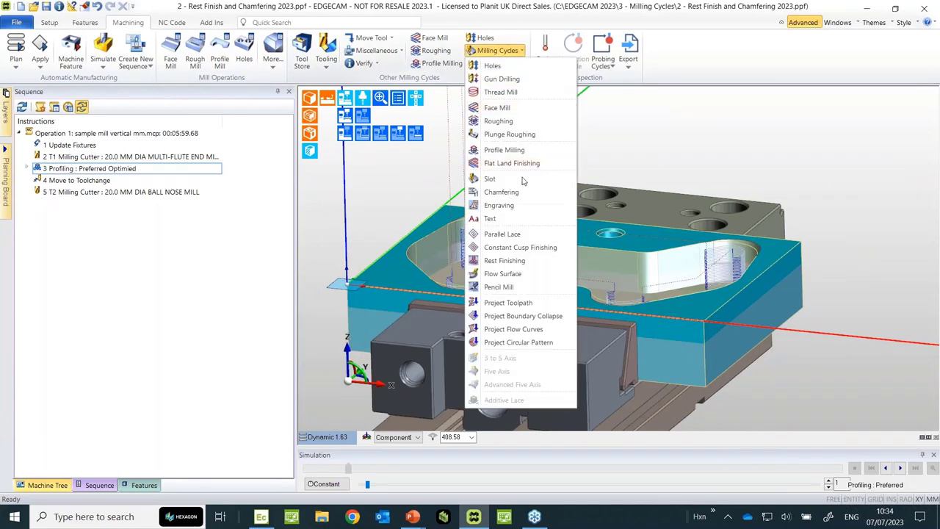
pyautogui.click(505, 193)
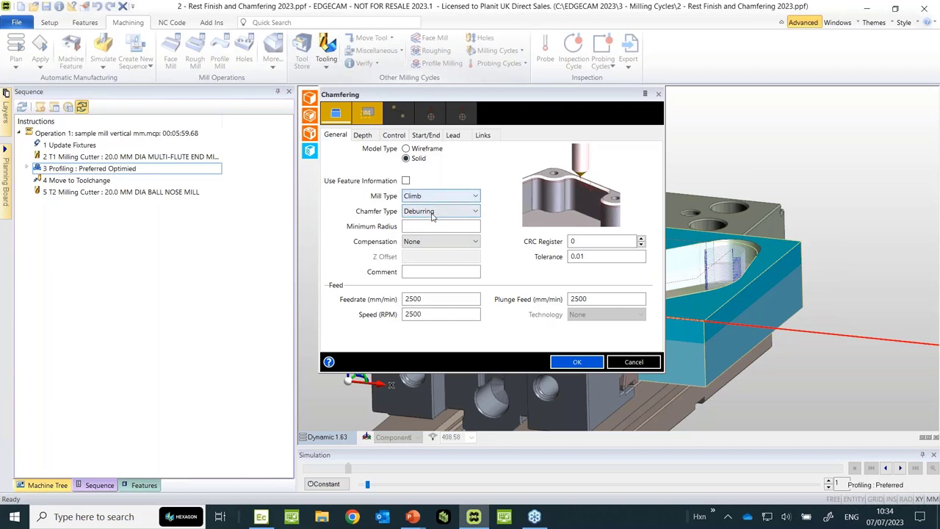
pyautogui.click(363, 136)
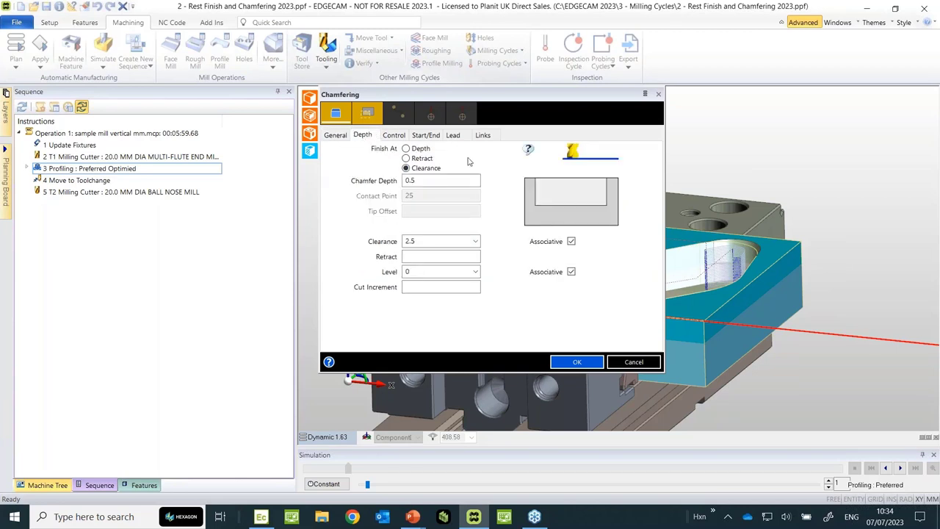
pyautogui.click(574, 362)
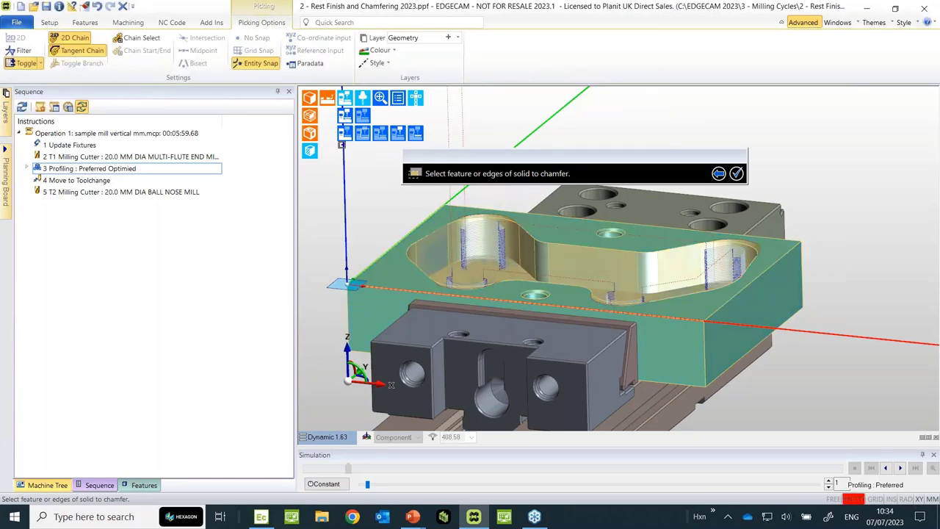
pyautogui.click(441, 247)
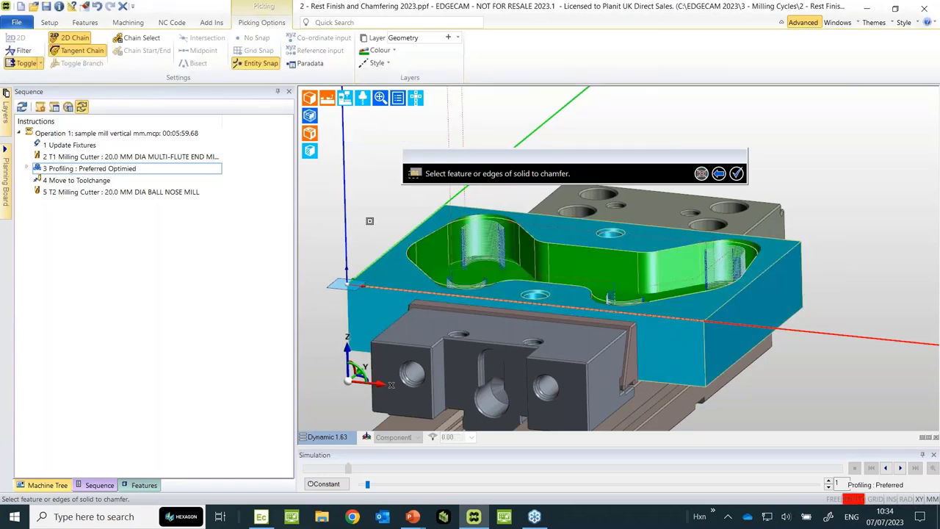
pyautogui.rightClick(441, 246)
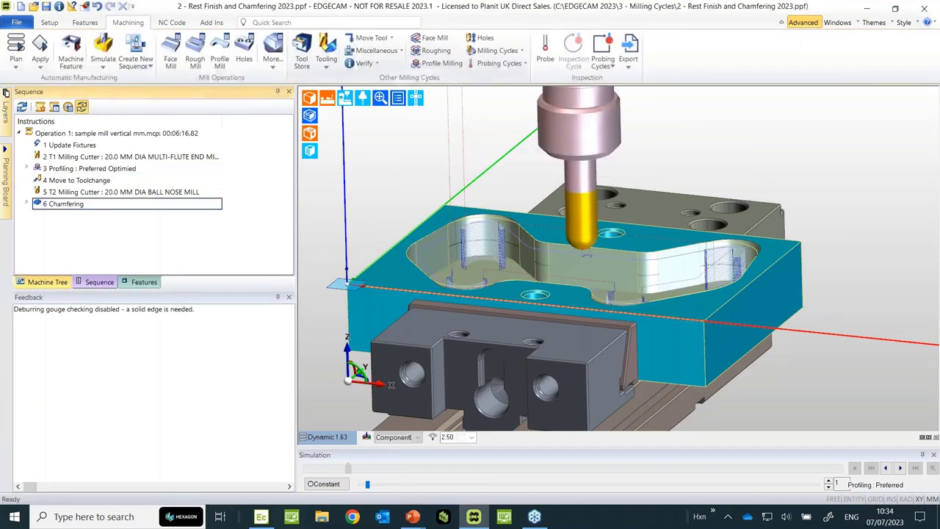
pyautogui.rightClick(145, 206)
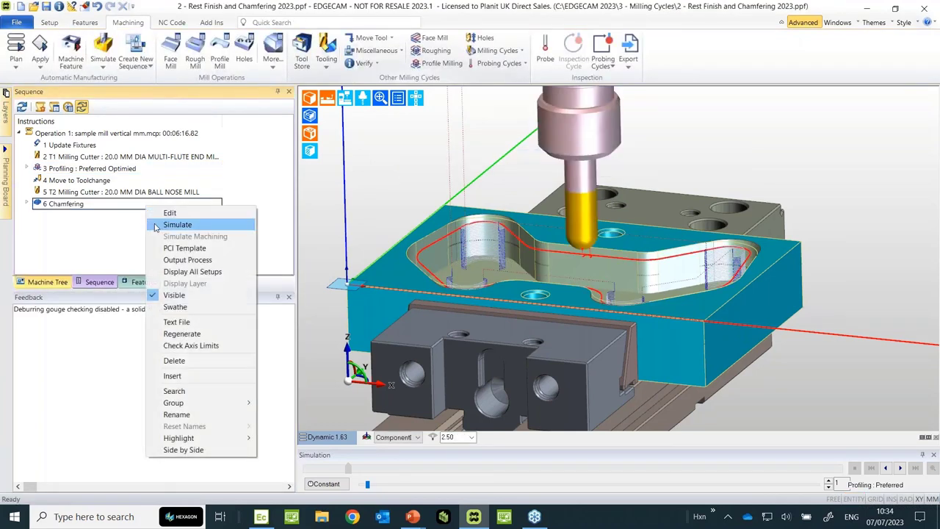
pyautogui.click(216, 224)
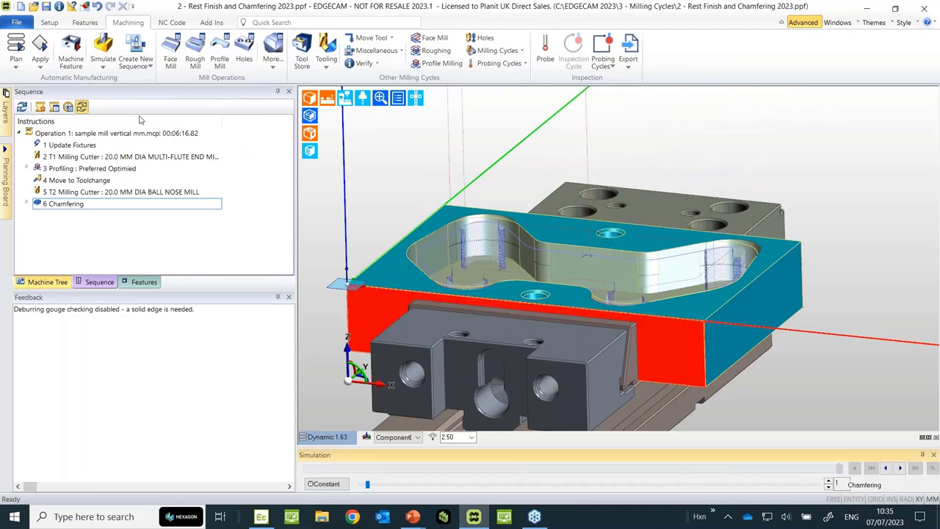
# Step: Open the part file 3 - Roughing Offsets.ppf from the 3 - Milling Cycles folder
pyautogui.hotkey('ctrl', 'o')
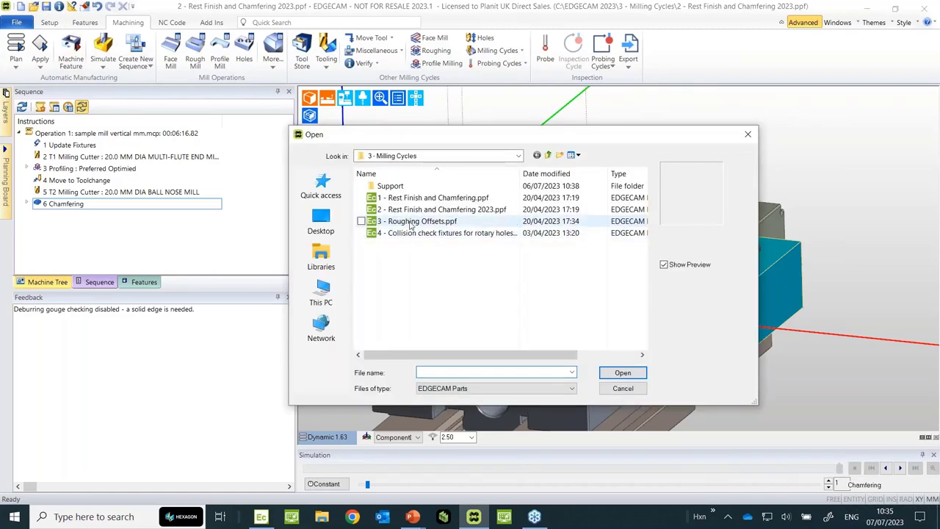
pyautogui.click(411, 221)
pyautogui.click(623, 372)
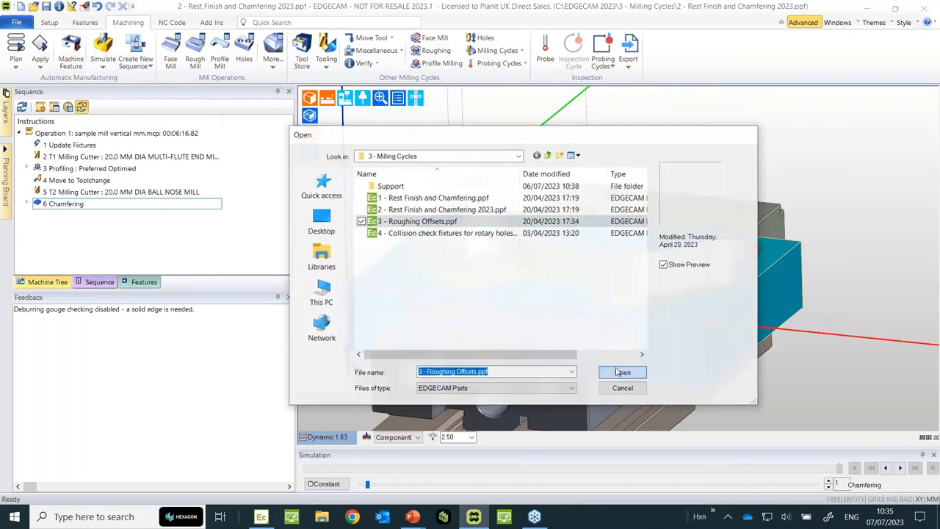
pyautogui.click(498, 286)
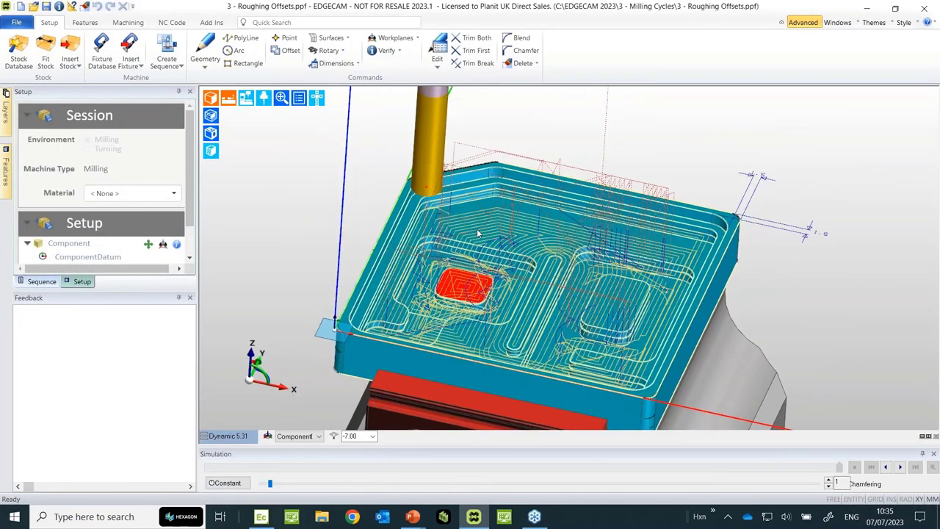
# Step: Show the machining sequence and hide the 0.5mm+ Offset Roughing toolpath to inspect the part's pockets and bosses
pyautogui.moveTo(472, 223); pyautogui.dragTo(314, 227, button='middle')
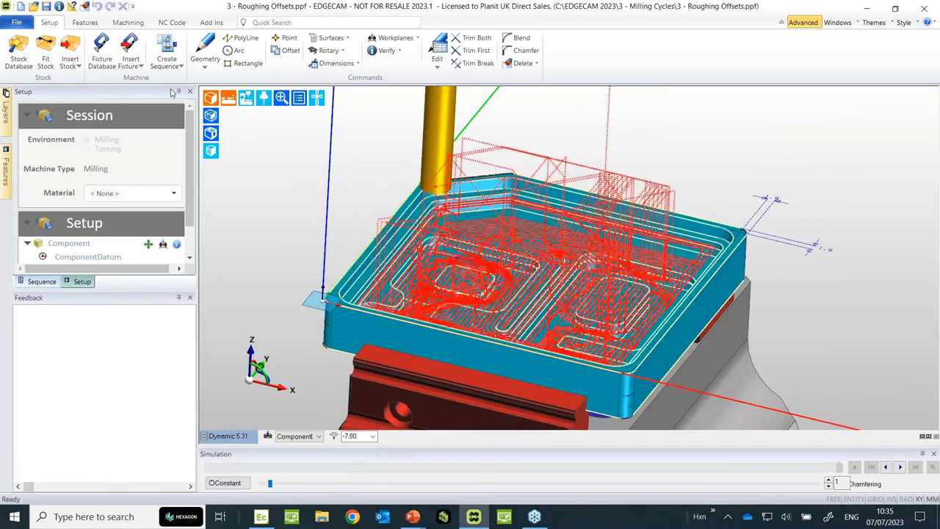
pyautogui.click(130, 23)
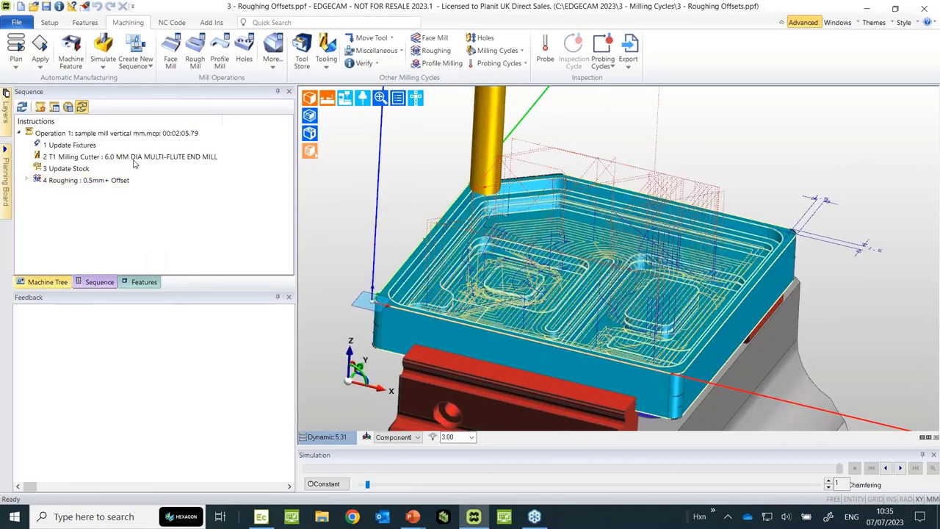
pyautogui.click(88, 180)
pyautogui.rightClick(95, 181)
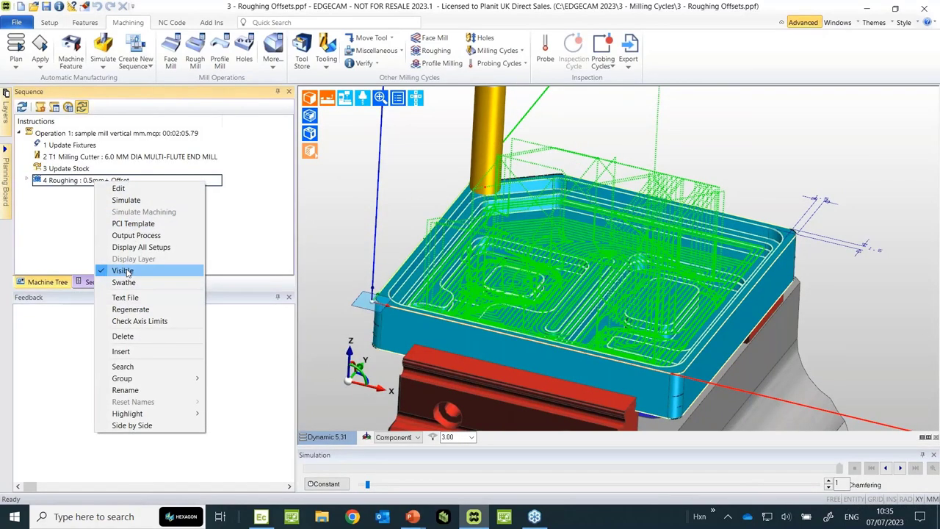
pyautogui.click(126, 272)
pyautogui.moveTo(771, 198); pyautogui.dragTo(815, 197, button='middle')
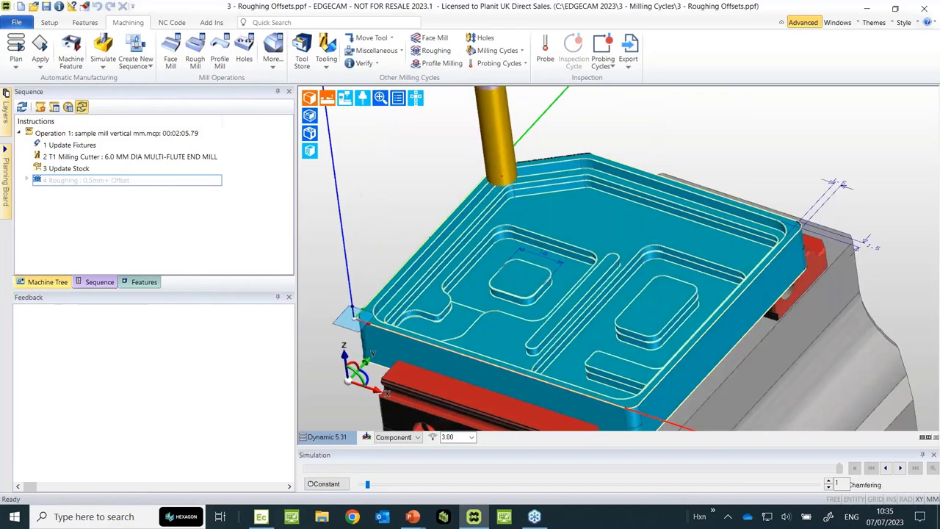
pyautogui.scroll(2, 617, 257)
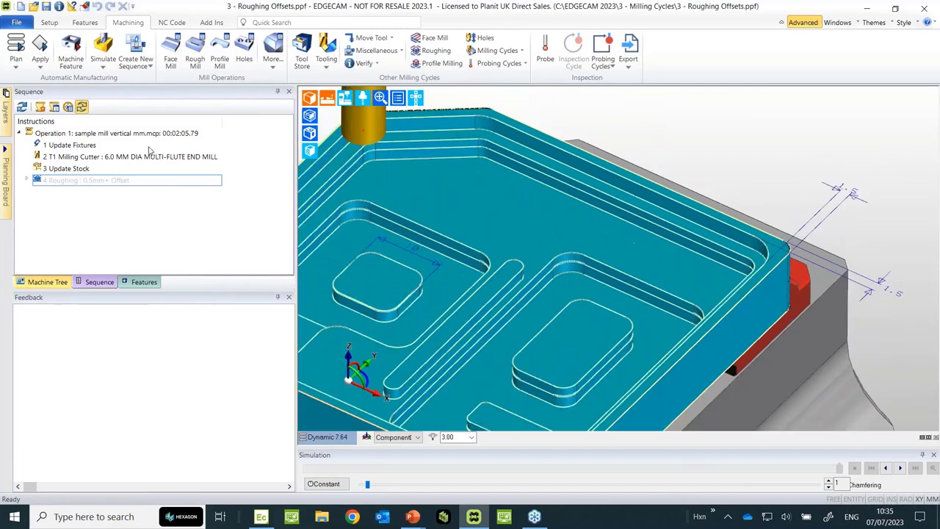
# Step: Make the Roughing toolpath visible again, and review the XY offset in the cycle's general settings before accepting them
pyautogui.click(120, 180)
pyautogui.rightClick(120, 180)
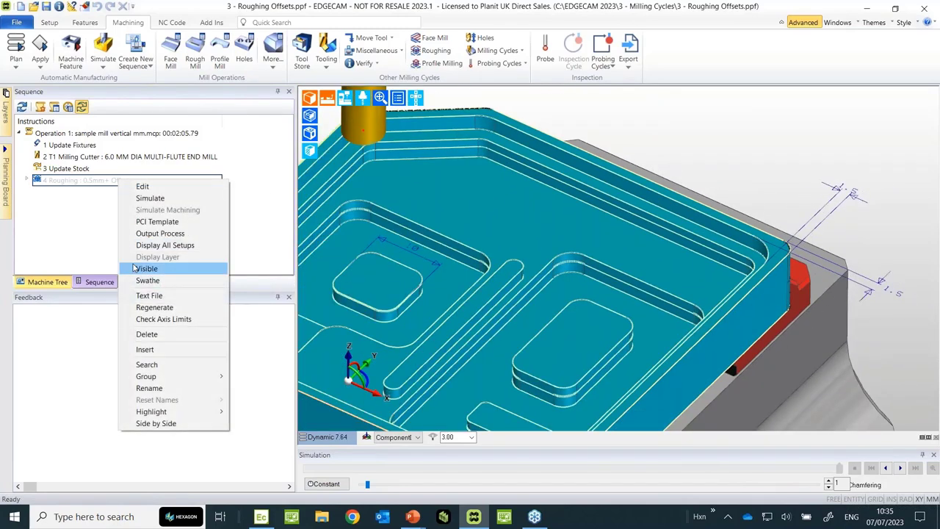
pyautogui.click(135, 268)
pyautogui.moveTo(514, 243); pyautogui.dragTo(602, 250, button='middle')
pyautogui.scroll(2, 602, 250)
pyautogui.scroll(2, 579, 196)
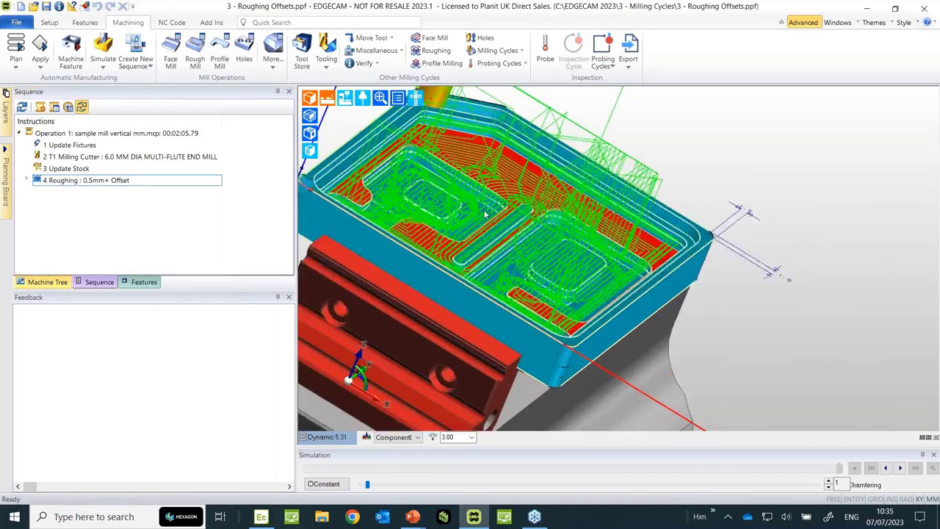
pyautogui.doubleClick(73, 181)
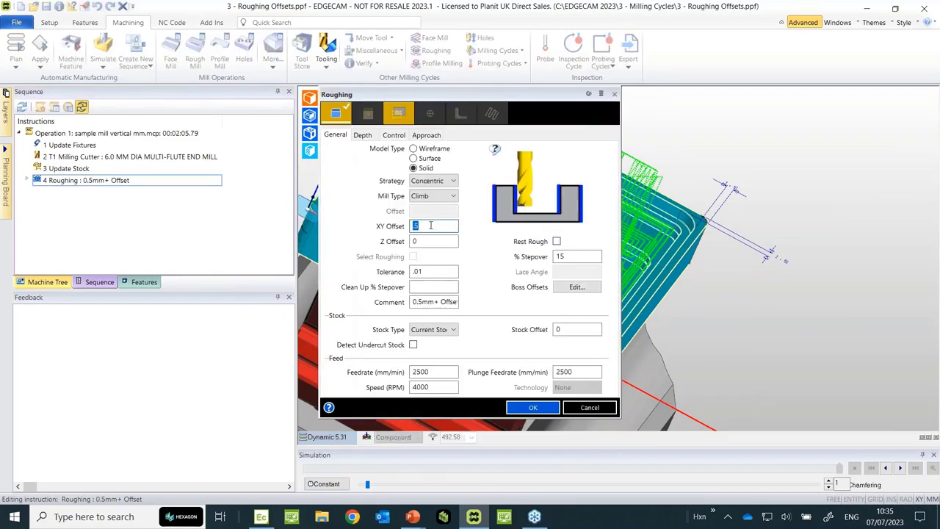
pyautogui.click(544, 411)
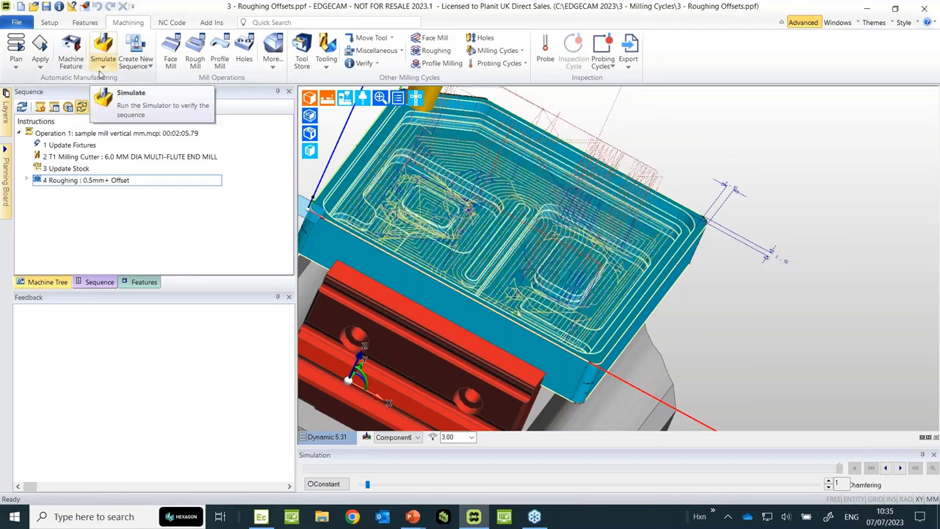
# Step: Run the roughing sequence in the Simulator as a Rapid Result
pyautogui.click(103, 69)
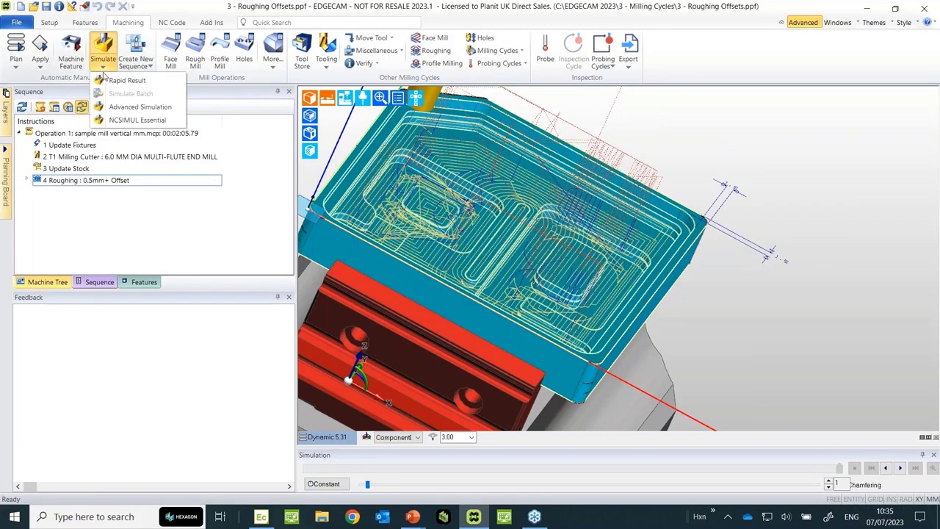
pyautogui.click(103, 83)
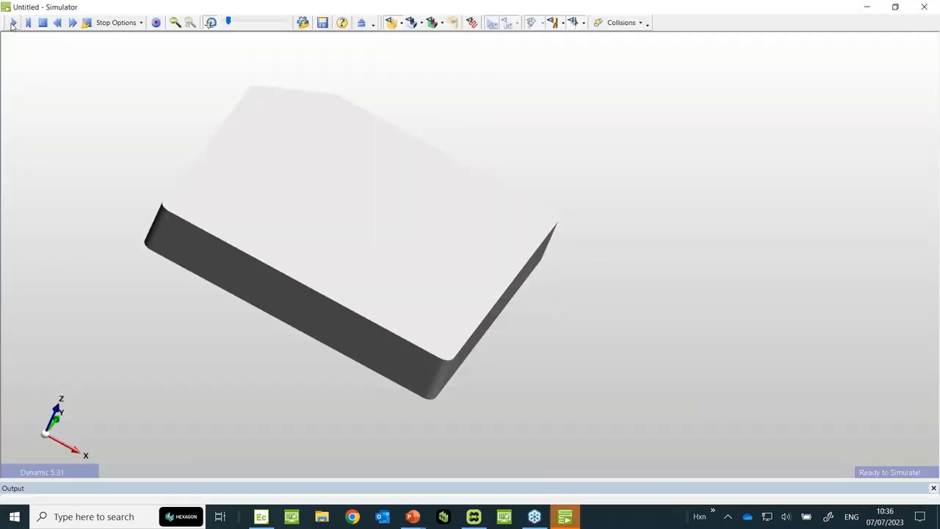
pyautogui.click(14, 22)
# Step: Inspect the machined part, compare it with the target component in colour, and return from the Simulator to Edgecam
pyautogui.moveTo(411, 194); pyautogui.dragTo(362, 241, button='middle')
pyautogui.scroll(3, 359, 236)
pyautogui.scroll(-3, 358, 233)
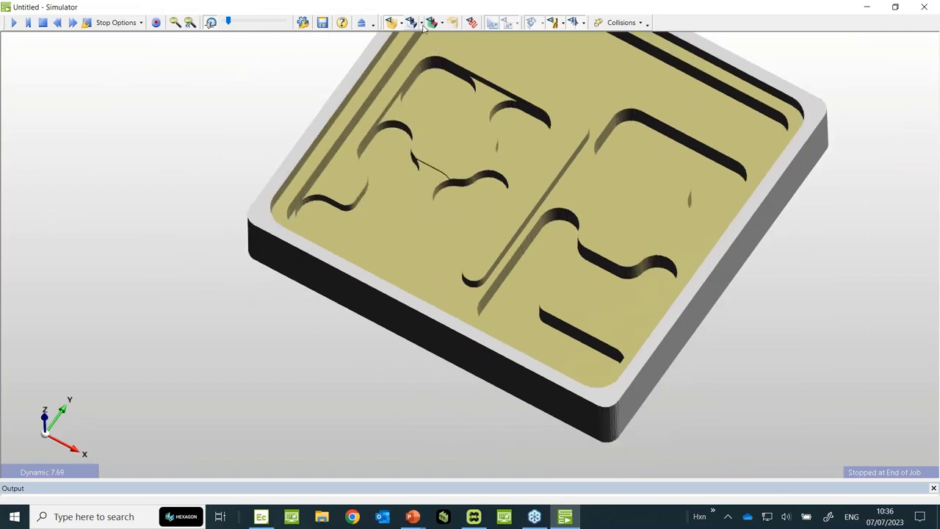
pyautogui.click(432, 23)
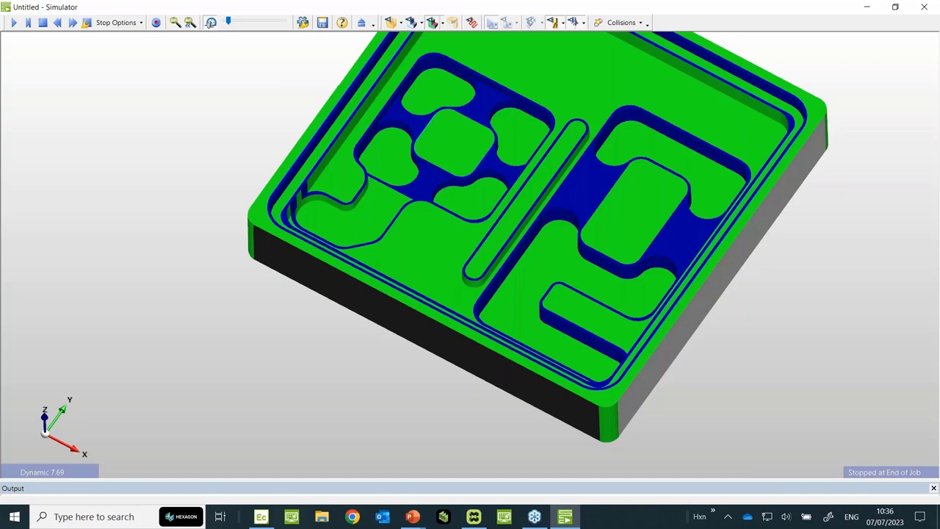
pyautogui.click(362, 22)
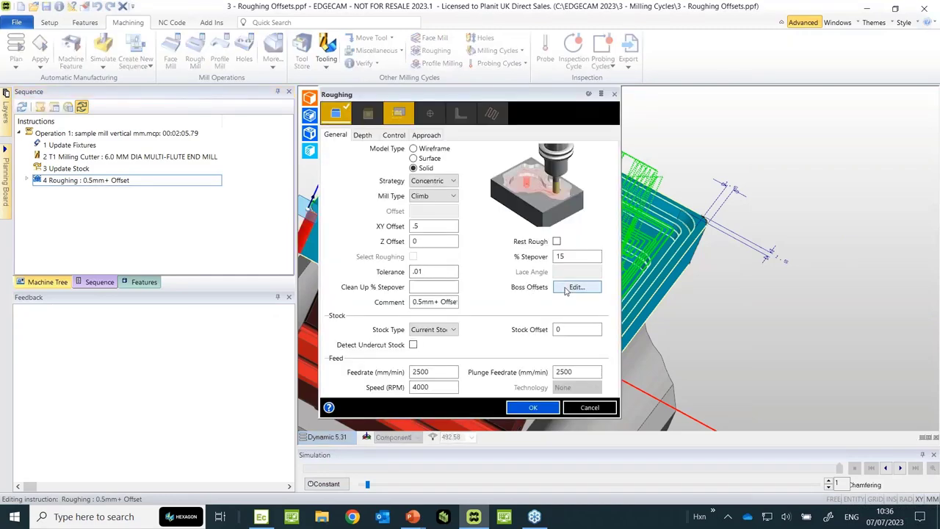
# Step: Set the Roughing cycle's XY Boss Offset to 0.1 mm, leave its Z Boss Offset blank, and accept the cycle
pyautogui.click(576, 287)
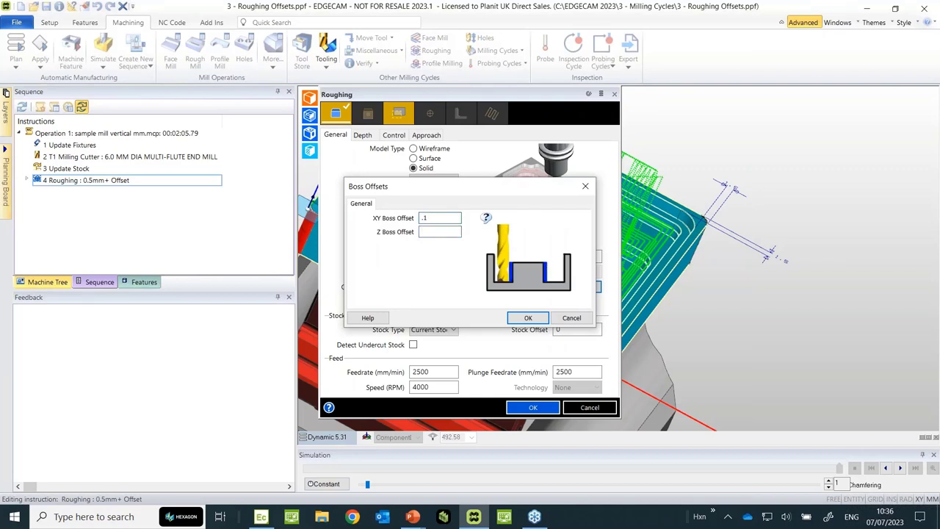
pyautogui.click(527, 318)
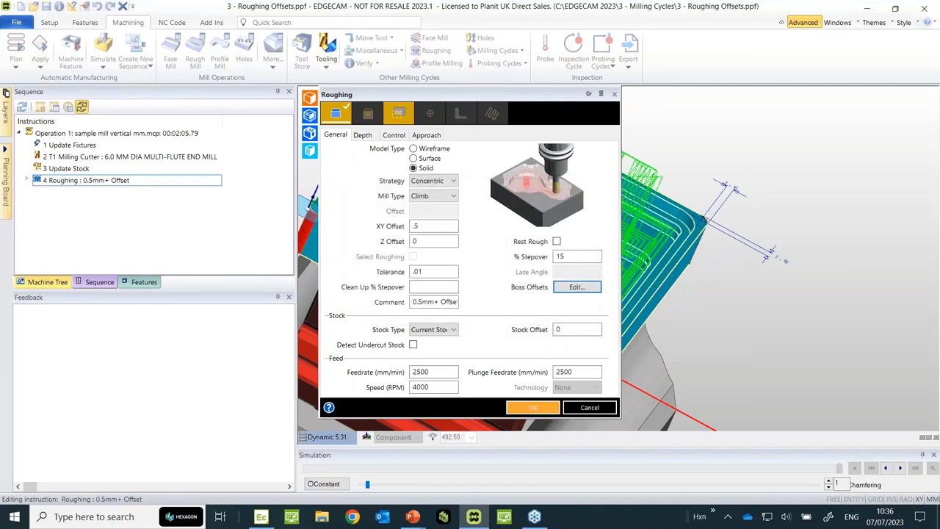
pyautogui.click(533, 407)
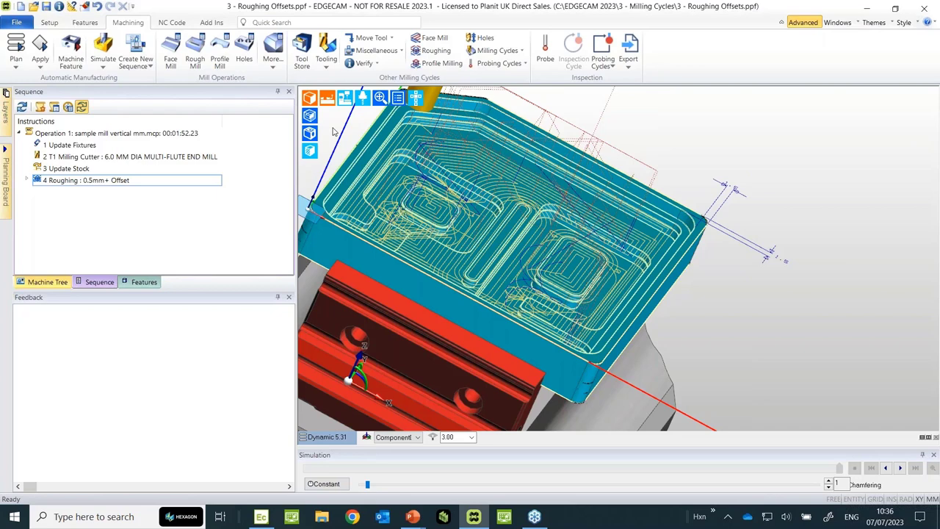
# Step: Load the updated roughing sequence into the Simulator as a Rapid Result and run the simulation
pyautogui.click(103, 69)
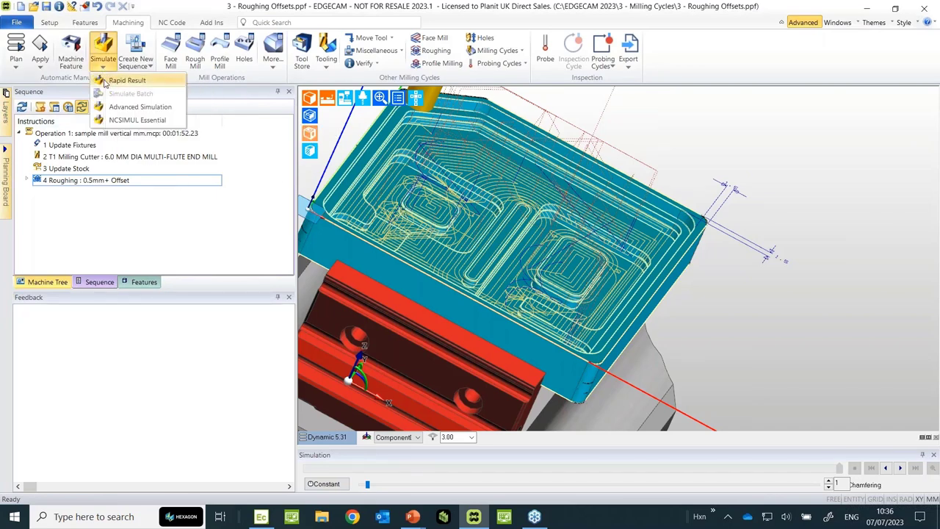
pyautogui.click(117, 81)
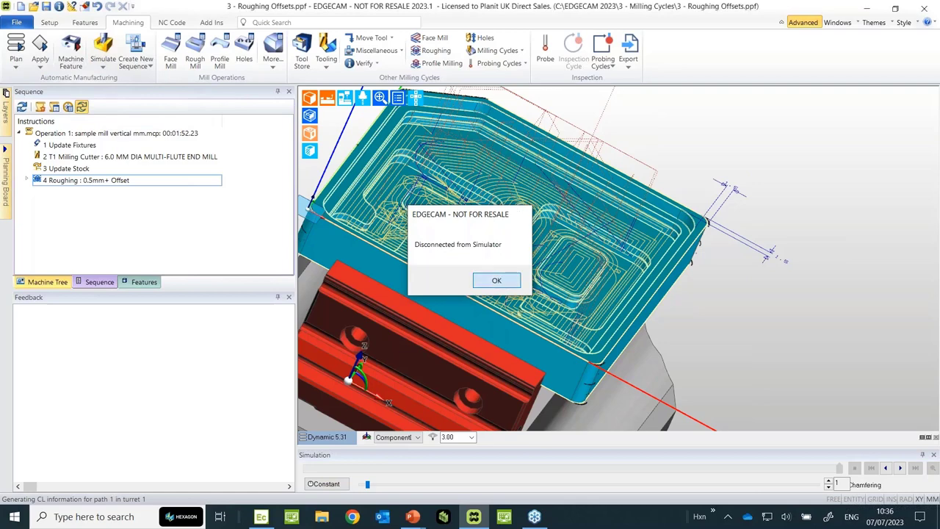
pyautogui.press('Return')
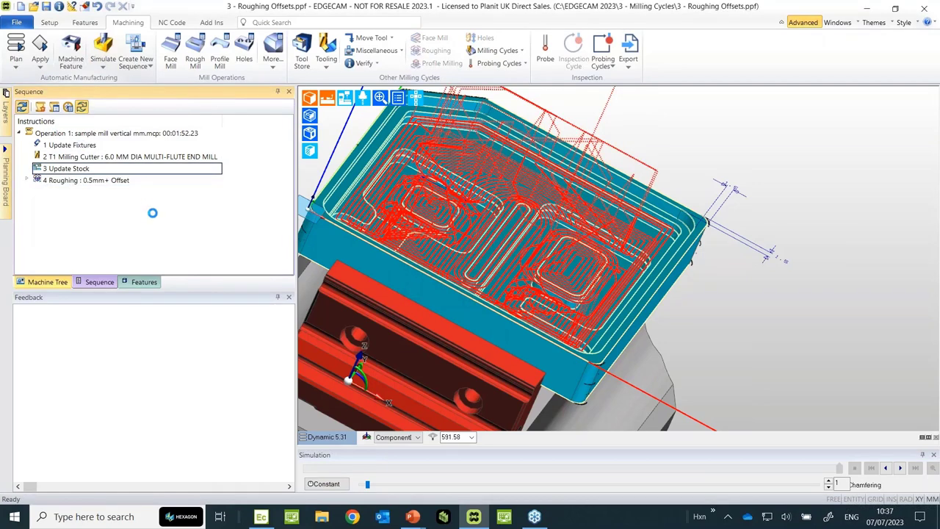
pyautogui.click(103, 66)
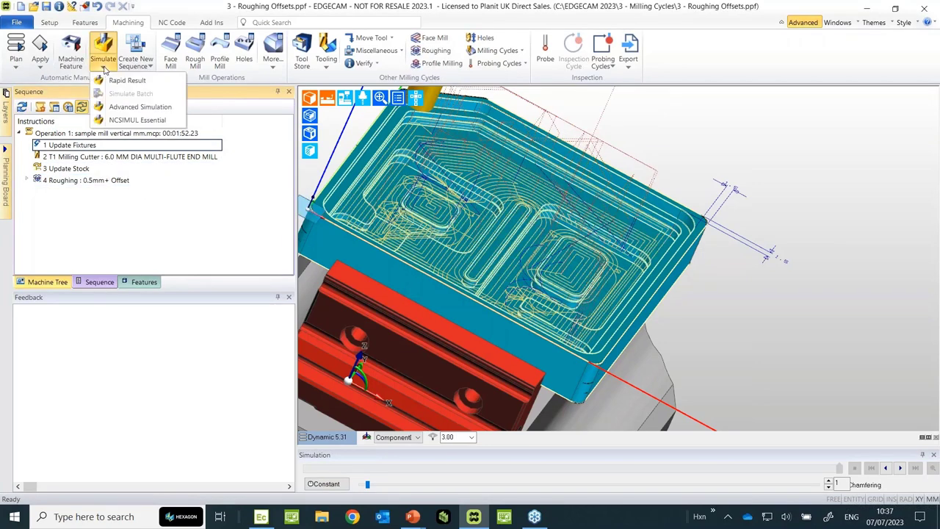
pyautogui.click(108, 80)
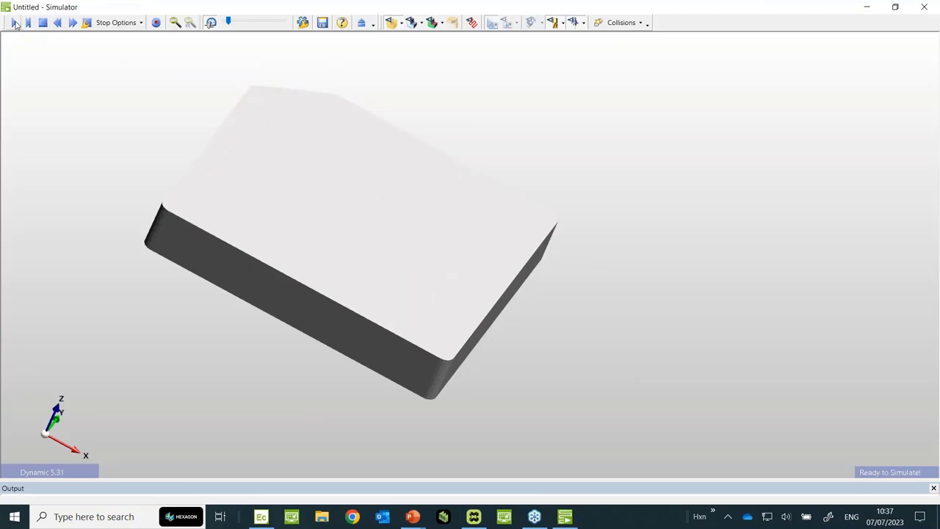
pyautogui.click(13, 22)
# Step: Inspect the bosses and pocket walls of the machined part, and return from the Simulator to Edgecam
pyautogui.scroll(5, 392, 227)
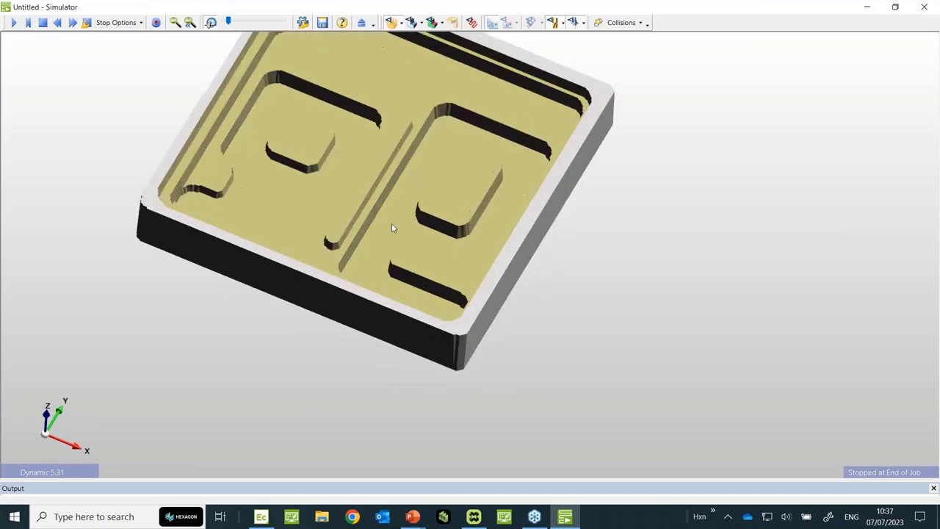
pyautogui.scroll(-3, 438, 241)
pyautogui.moveTo(340, 257); pyautogui.dragTo(269, 212, button='middle')
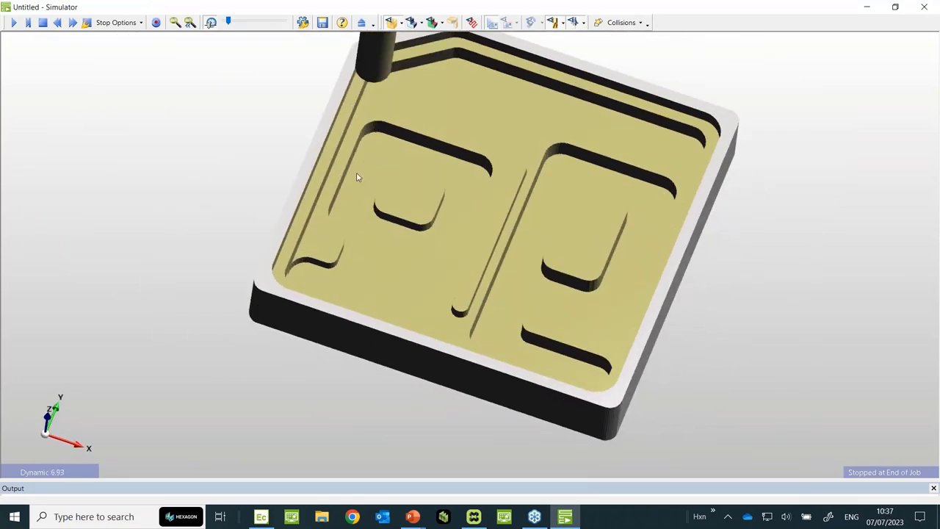
pyautogui.moveTo(356, 171); pyautogui.dragTo(359, 42, button='middle')
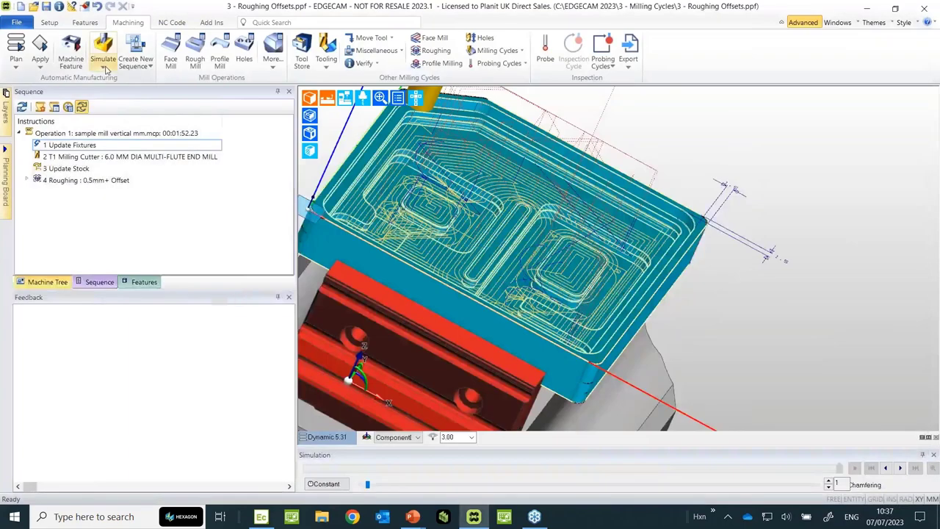
# Step: Open the roughing sequence in NCSIMUL Essential and bring the stock and vise on the machine table into close view
pyautogui.click(103, 66)
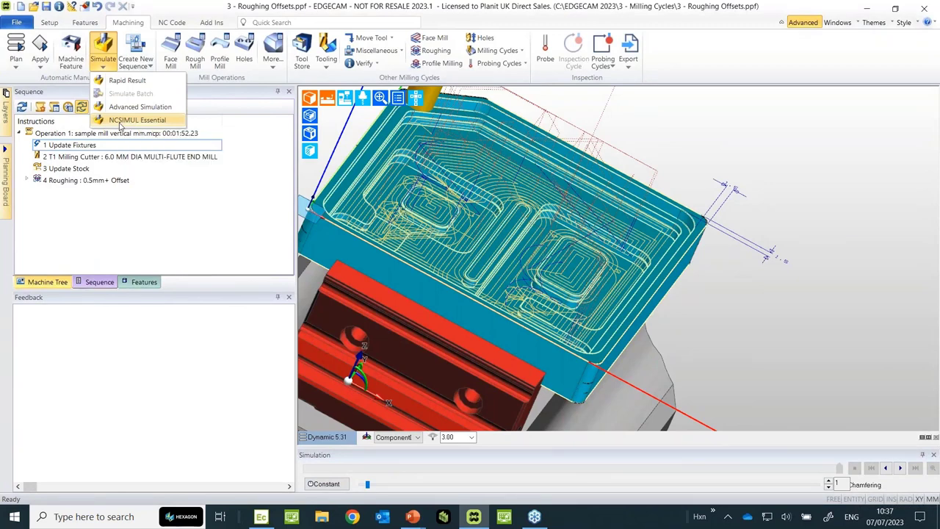
pyautogui.click(121, 121)
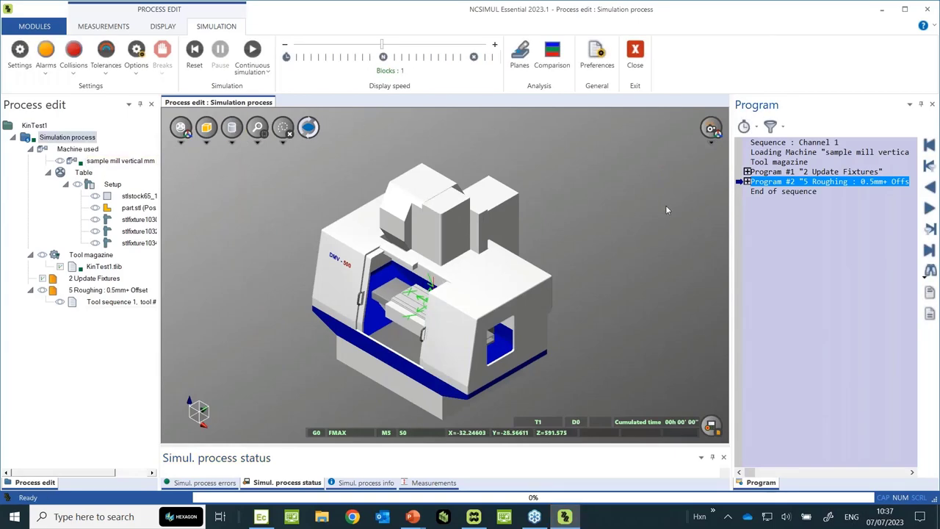
pyautogui.scroll(6, 461, 273)
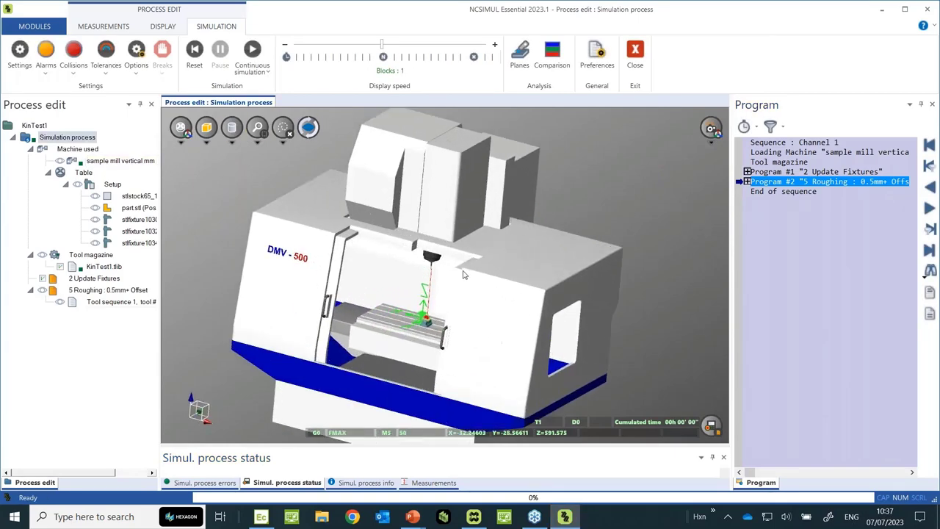
pyautogui.scroll(3, 461, 273)
pyautogui.moveTo(461, 273); pyautogui.dragTo(523, 176)
pyautogui.scroll(3, 446, 214)
pyautogui.scroll(-2, 456, 224)
pyautogui.scroll(1, 459, 228)
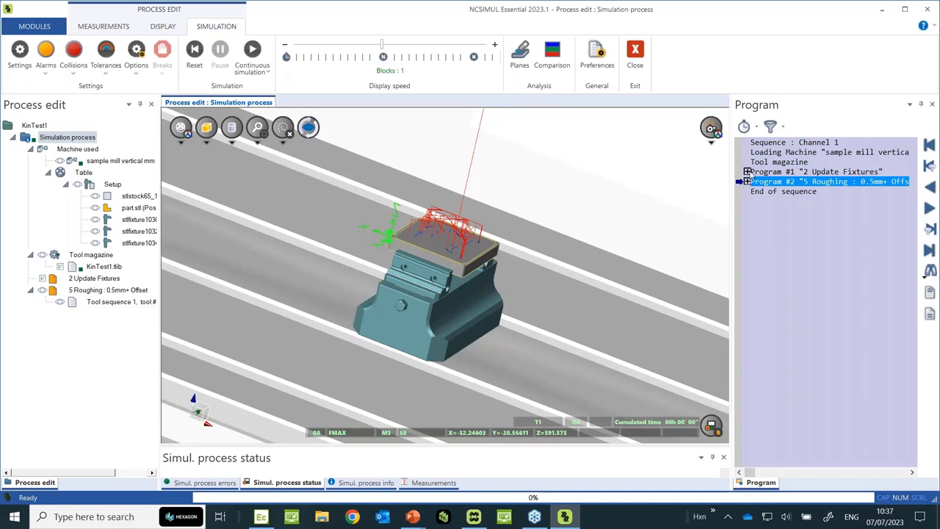
# Step: Expand the Update Fixtures and Roughing programs to list their blocks, and advance the simulation to block 13
pyautogui.click(747, 174)
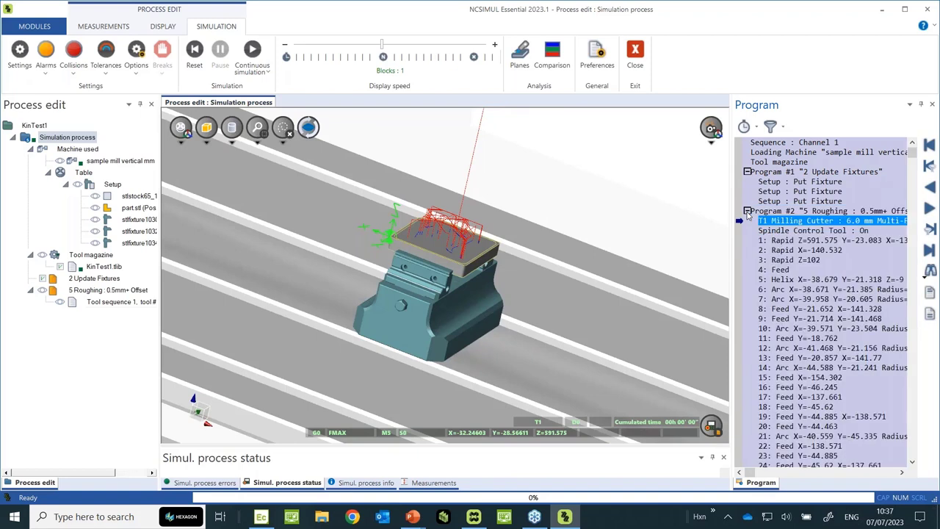
pyautogui.click(748, 212)
pyautogui.doubleClick(799, 312)
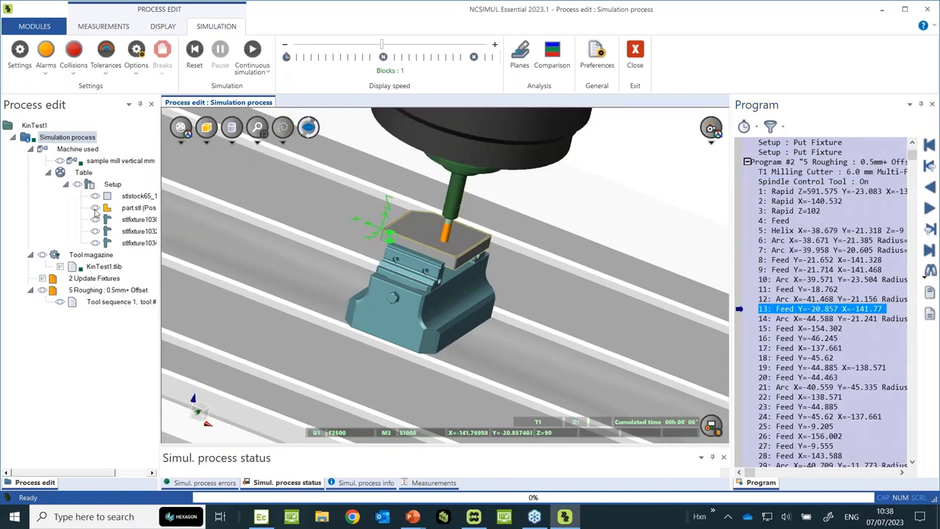
# Step: Hide the target part, run the continuous simulation with the display speed raised to 80 blocks, and view the machined pockets closely
pyautogui.click(251, 50)
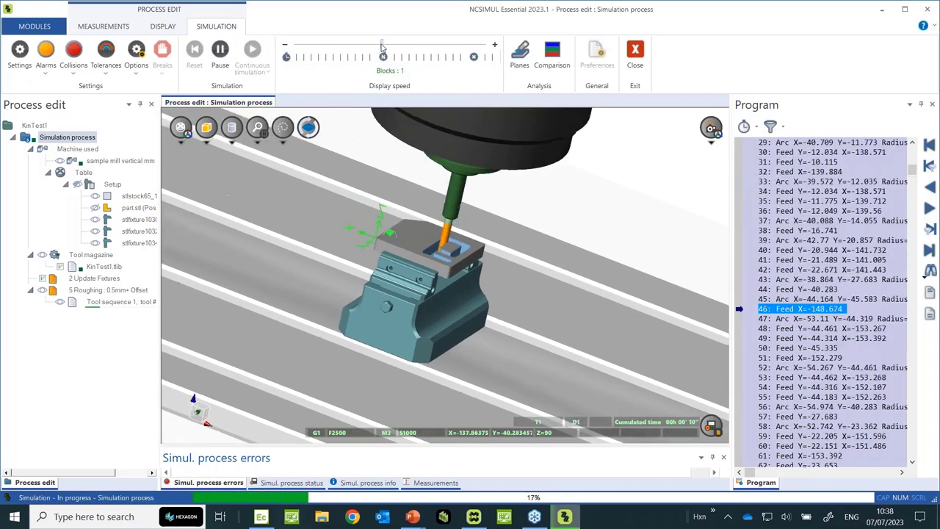
pyautogui.moveTo(382, 44); pyautogui.dragTo(422, 46)
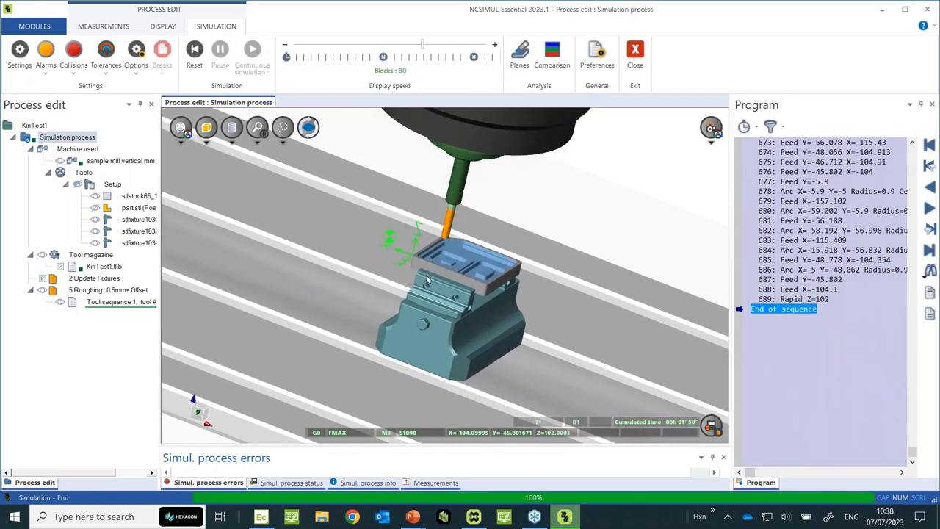
pyautogui.scroll(5, 425, 274)
pyautogui.moveTo(443, 249); pyautogui.dragTo(467, 292)
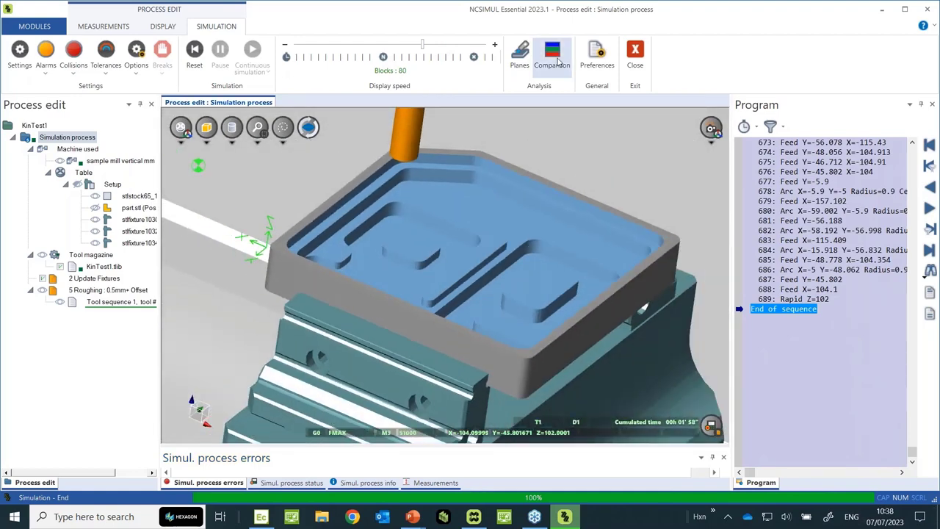
# Step: Compare the machined stock with the target part in colour and examine the deviations around the smaller boss
pyautogui.click(556, 62)
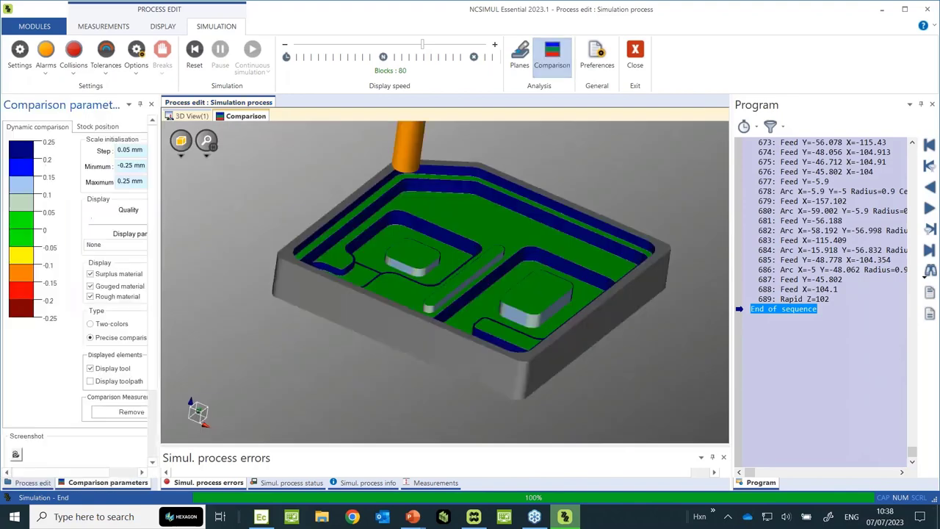
pyautogui.scroll(3, 442, 318)
pyautogui.scroll(3, 394, 283)
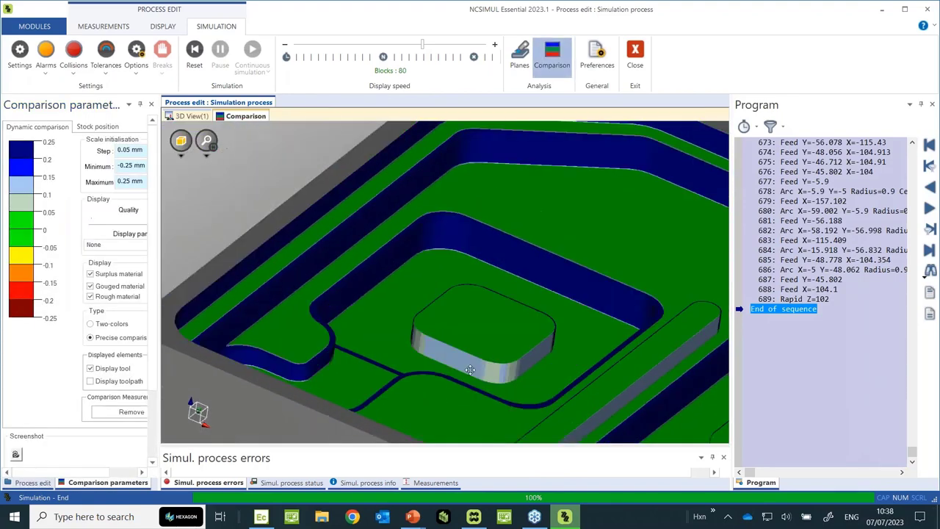
# Step: Measure the surplus material left on several pocket walls in the comparison
pyautogui.moveTo(376, 230)
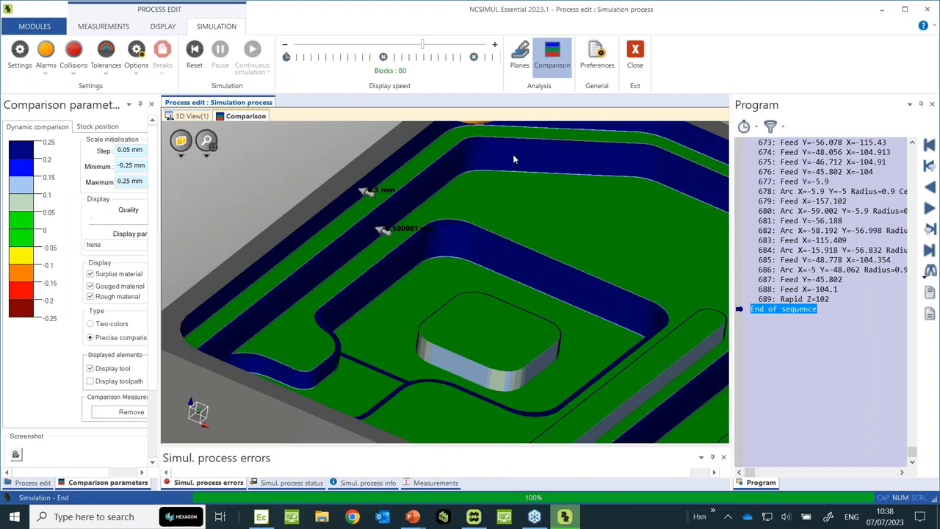
pyautogui.scroll(4, 558, 271)
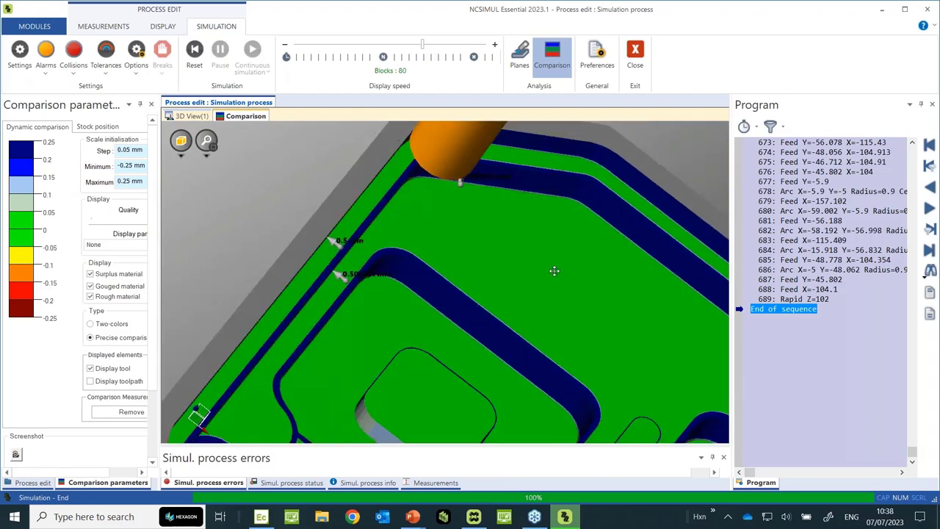
pyautogui.scroll(3, 545, 262)
pyautogui.scroll(-3, 458, 337)
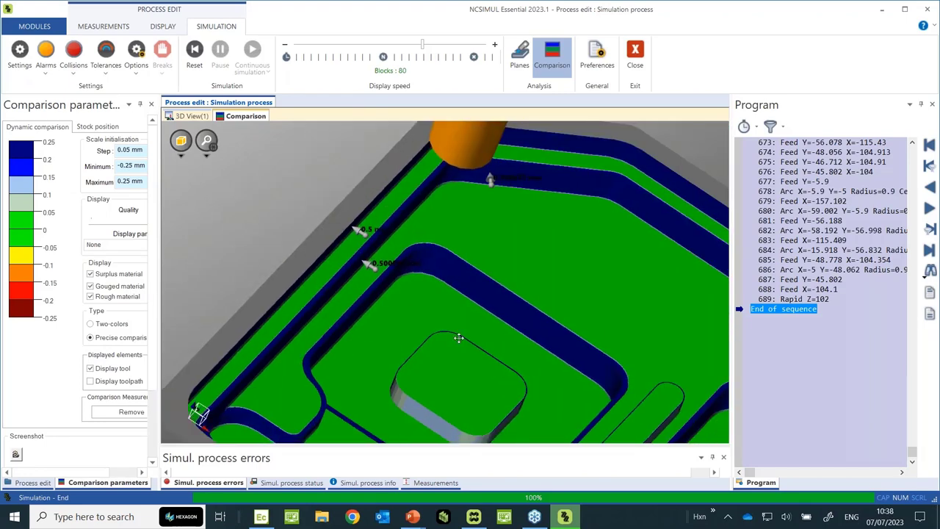
# Step: Measure the surplus material on two sides of the smaller boss, and close NCSIMUL to return to Edgecam
pyautogui.moveTo(458, 338); pyautogui.dragTo(379, 306, button='middle')
pyautogui.click(367, 277)
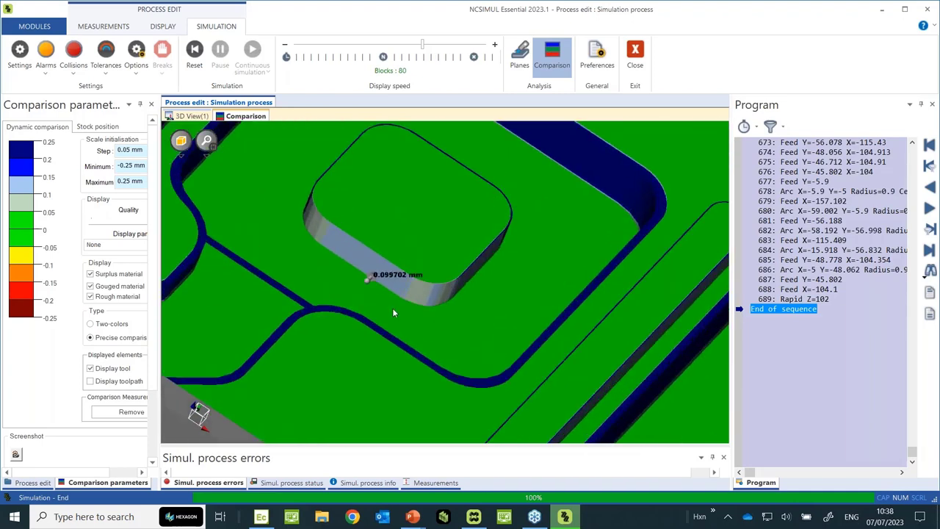
pyautogui.click(480, 263)
pyautogui.scroll(-3, 473, 310)
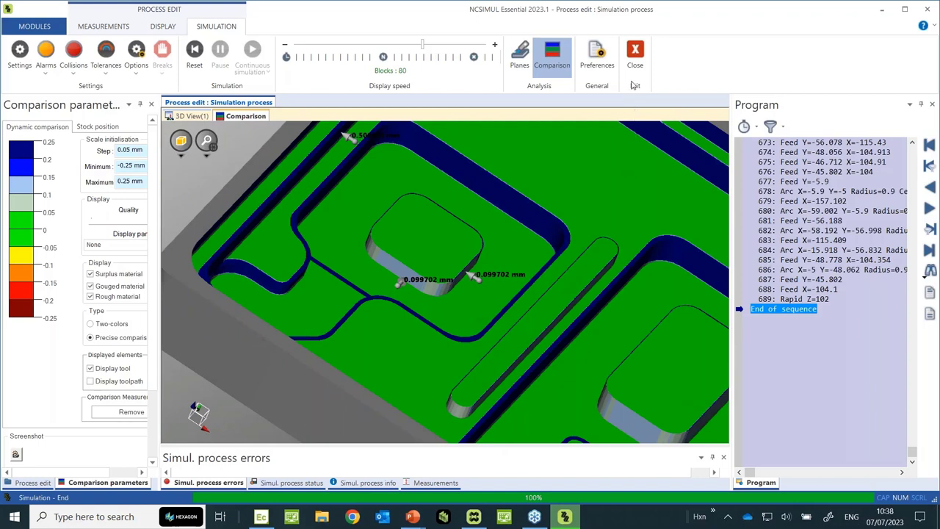
pyautogui.click(636, 50)
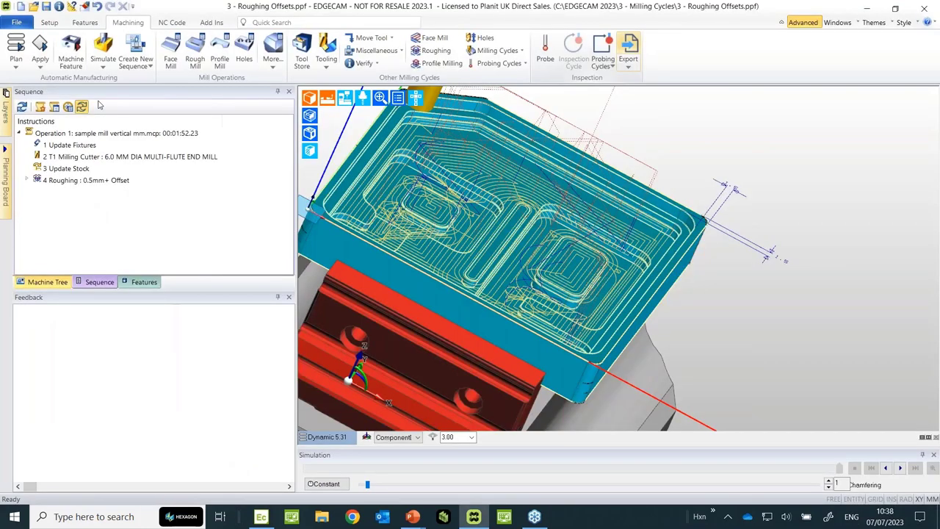
# Step: Open the part file "4 - Collision check fixtures for rotary holes.ppf" from the 3 - Milling Cycles folder
pyautogui.click(34, 7)
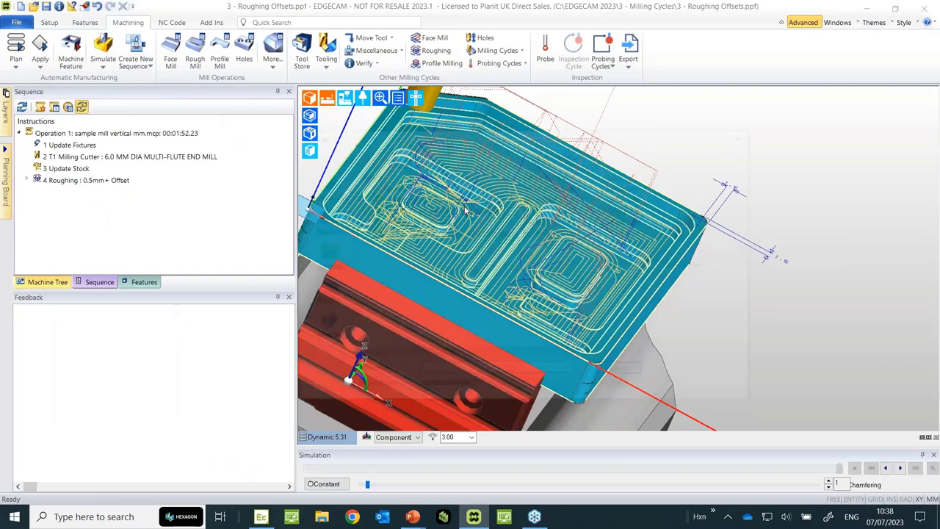
pyautogui.click(443, 224)
pyautogui.click(442, 234)
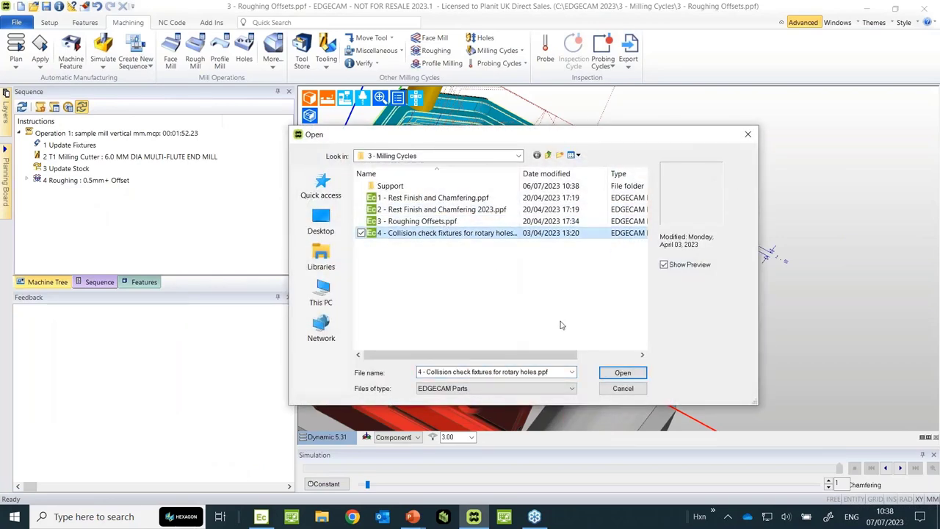
pyautogui.click(612, 373)
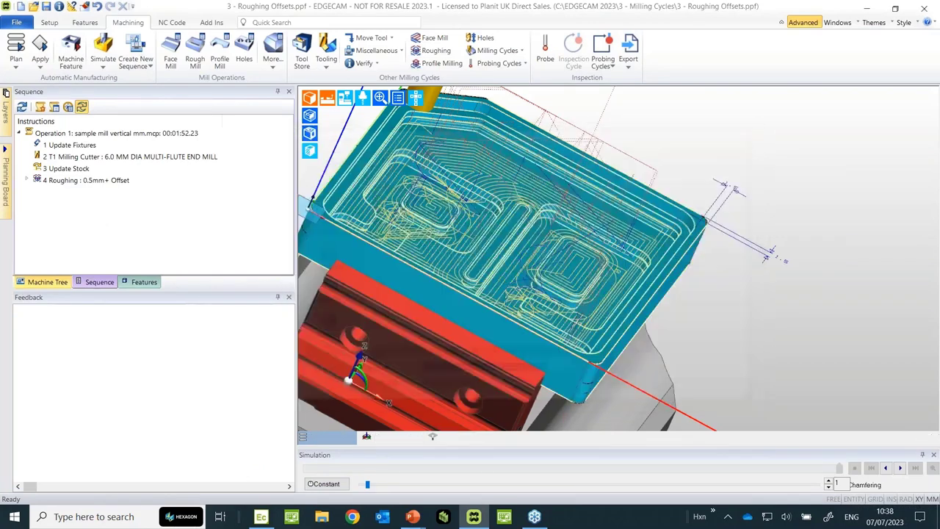
pyautogui.click(474, 287)
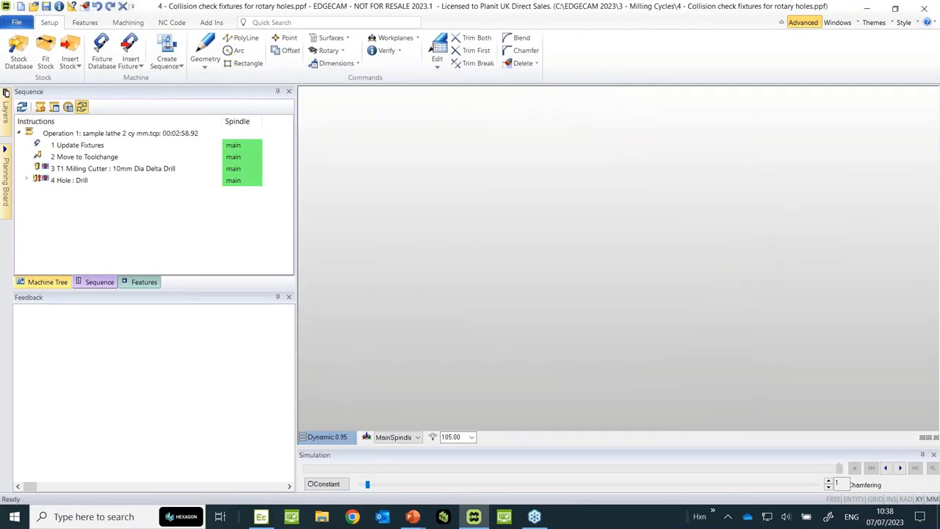
# Step: Load the rotary hole drilling sequence into the Simulator and display the machine with its chuck and fixtures
pyautogui.click(128, 23)
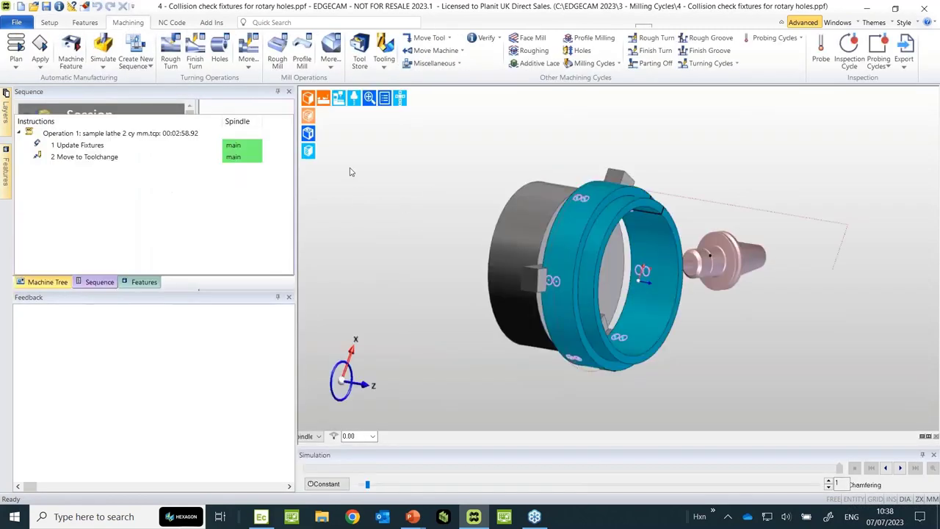
pyautogui.click(99, 46)
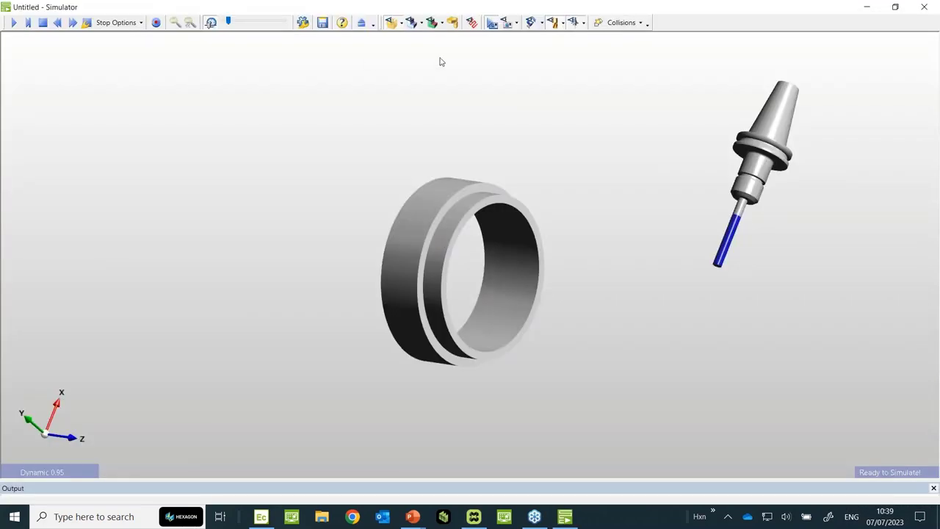
pyautogui.click(506, 23)
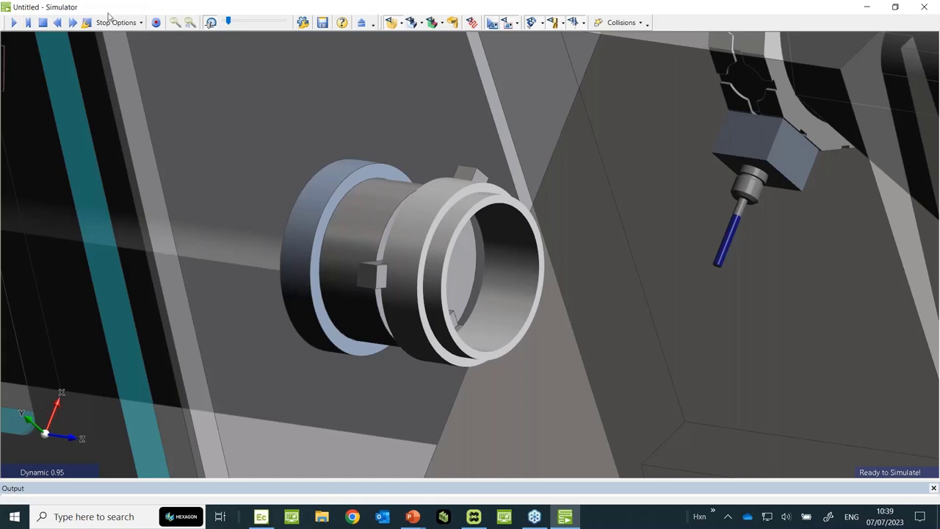
# Step: Set the simulation to stop at collision and run the rotary hole drilling at a higher playback speed
pyautogui.click(140, 22)
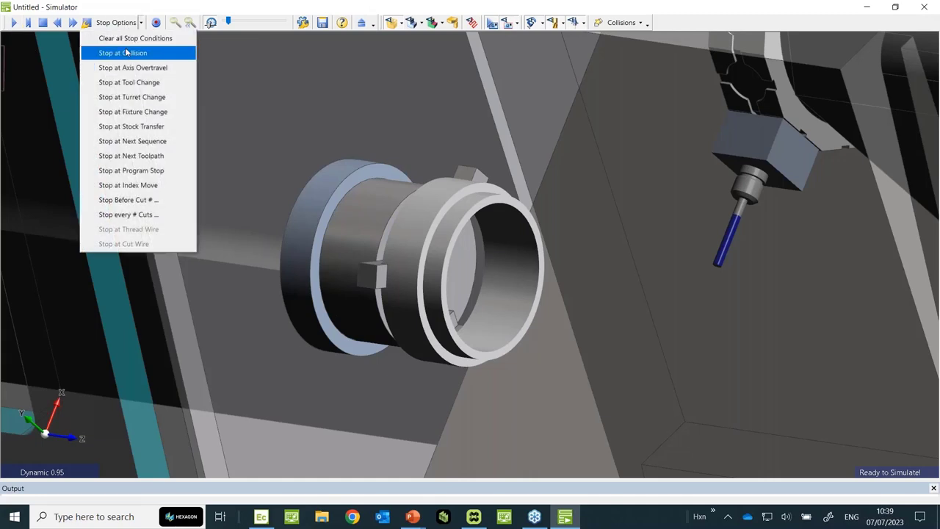
pyautogui.click(117, 50)
pyautogui.click(14, 23)
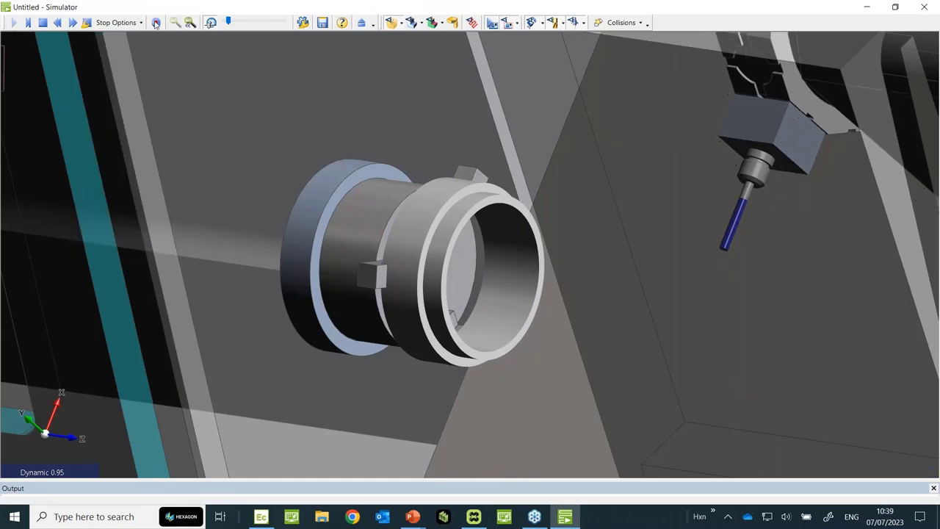
pyautogui.moveTo(228, 23); pyautogui.dragTo(246, 23)
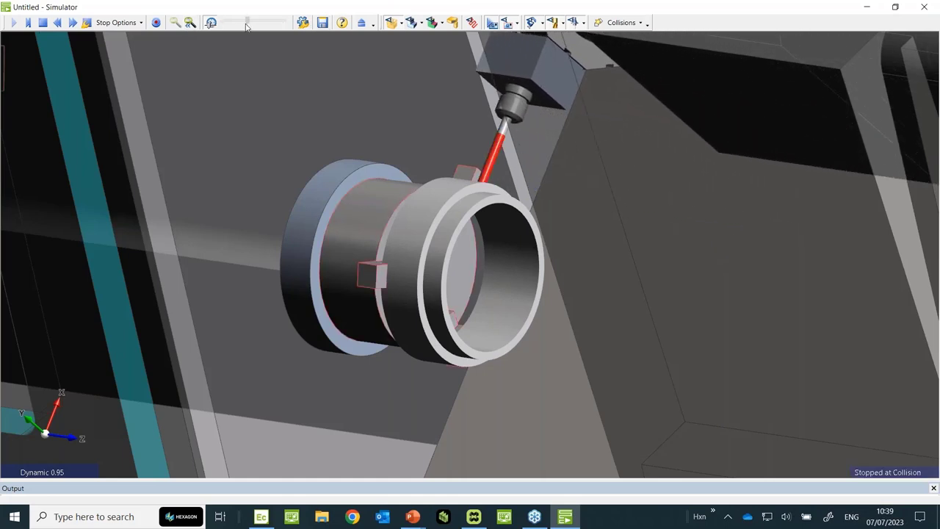
# Step: Clear all stop conditions and run the drilling simulation through to the end of the job
pyautogui.click(141, 23)
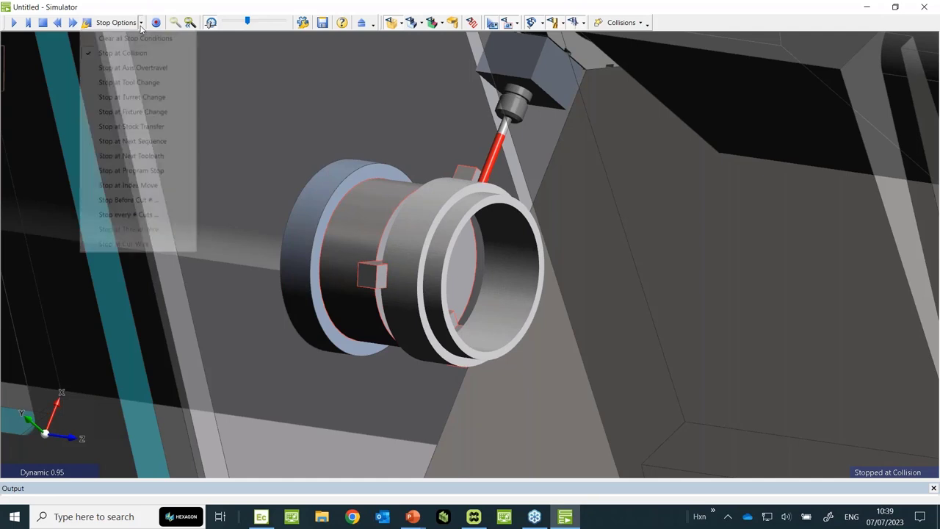
pyautogui.click(136, 38)
pyautogui.click(13, 23)
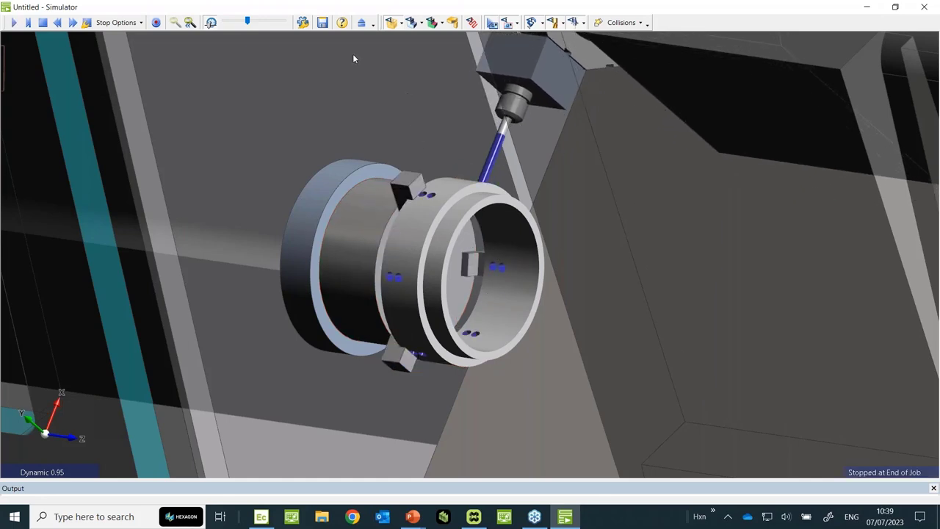
# Step: Return to Edgecam to regenerate the drilling sequence, and run the updated toolpath in the Simulator
pyautogui.click(362, 23)
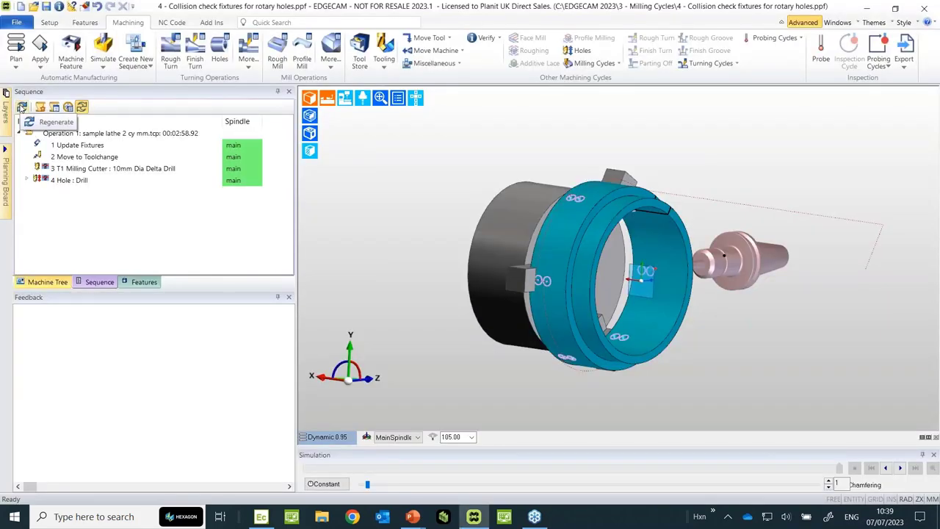
pyautogui.click(22, 107)
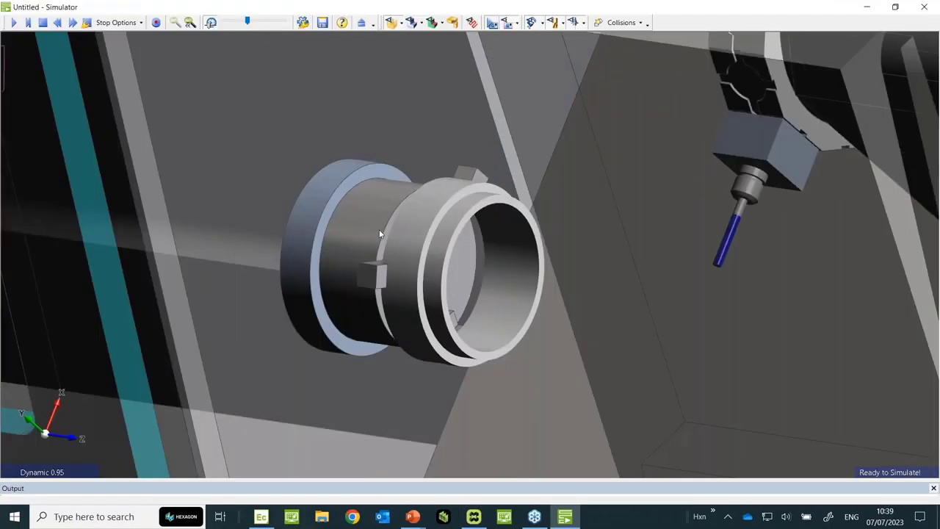
pyautogui.click(14, 22)
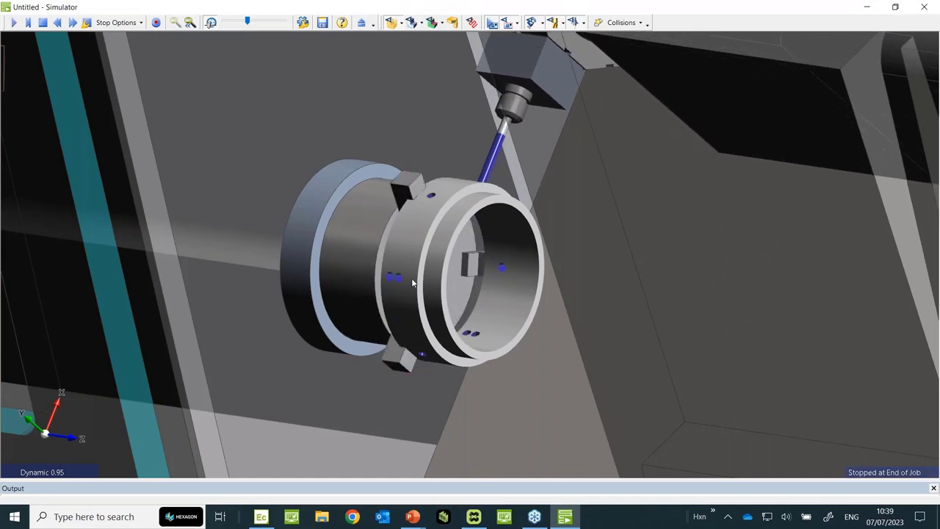
# Step: Examine the drilled holes near the fixture jaws from different angles, and return to Edgecam
pyautogui.moveTo(422, 255); pyautogui.dragTo(418, 218)
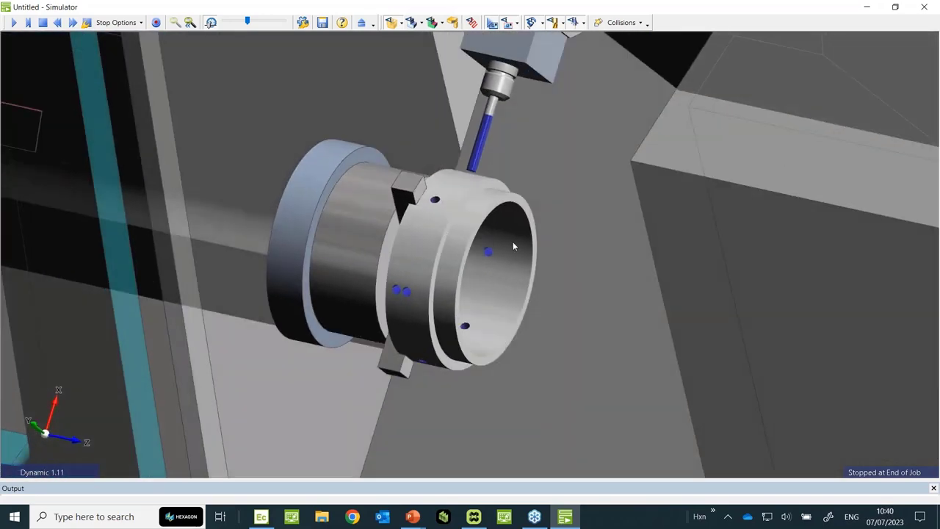
pyautogui.moveTo(514, 247); pyautogui.dragTo(438, 210)
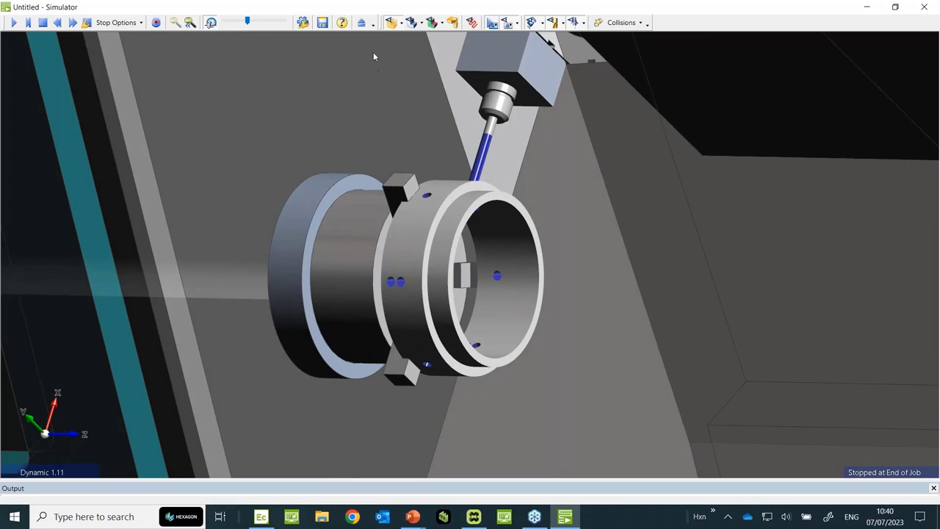
pyautogui.click(361, 23)
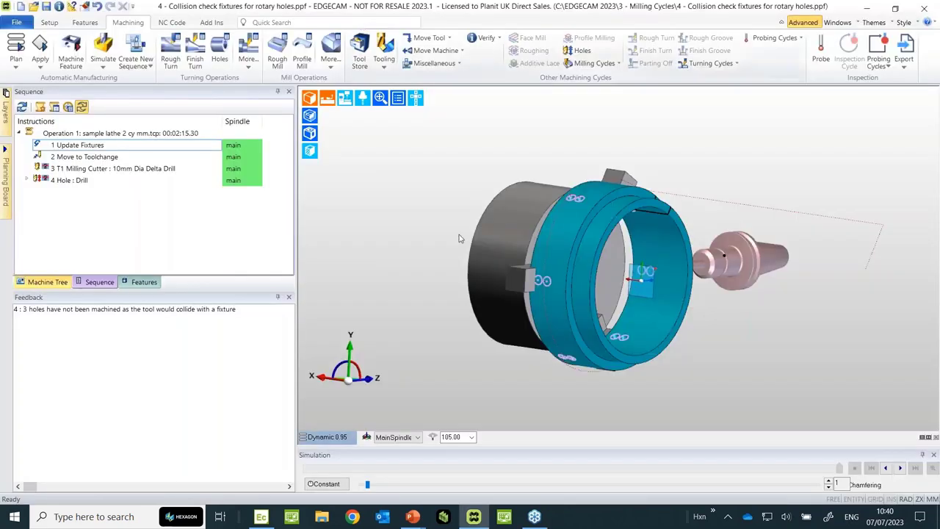
# Step: Switch to the EDGECAM Webinar Brief presentation in PowerPoint and start the slide show from the Milling Demonstrations slide
pyautogui.moveTo(416, 518)
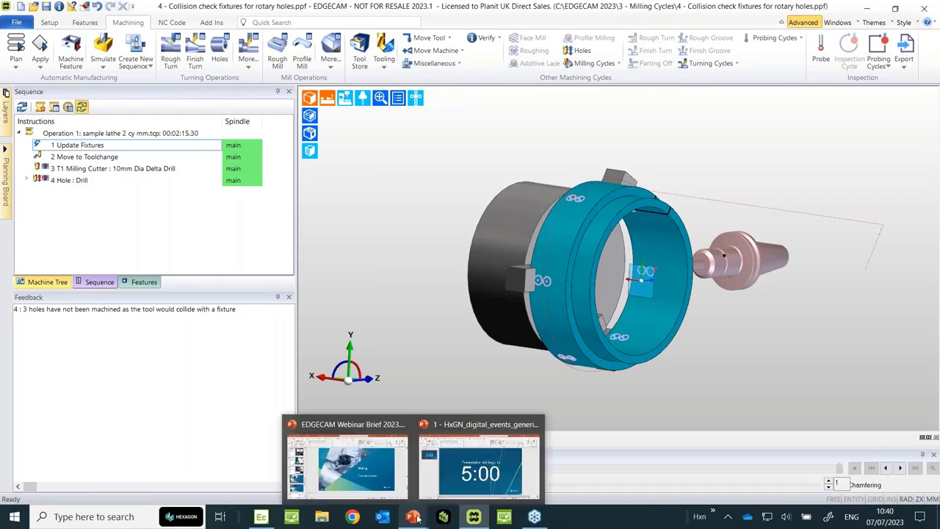
pyautogui.click(374, 488)
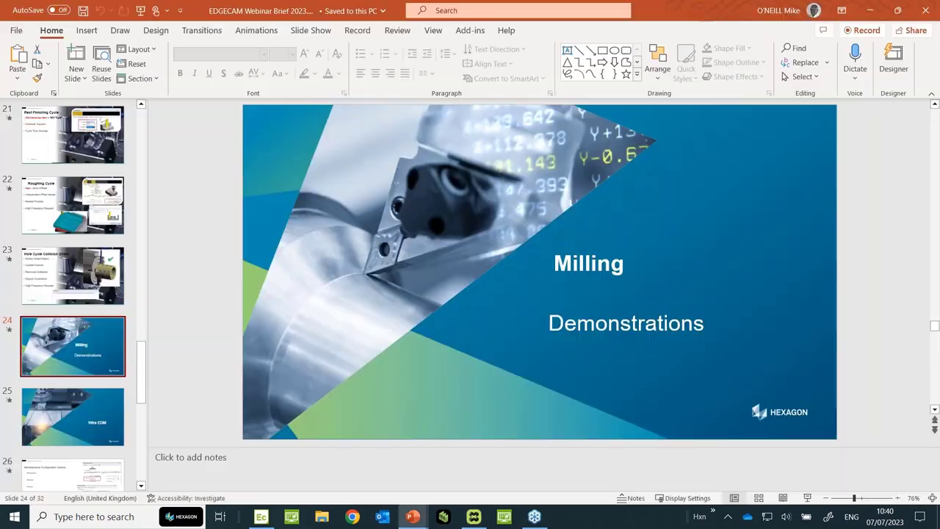
pyautogui.click(807, 498)
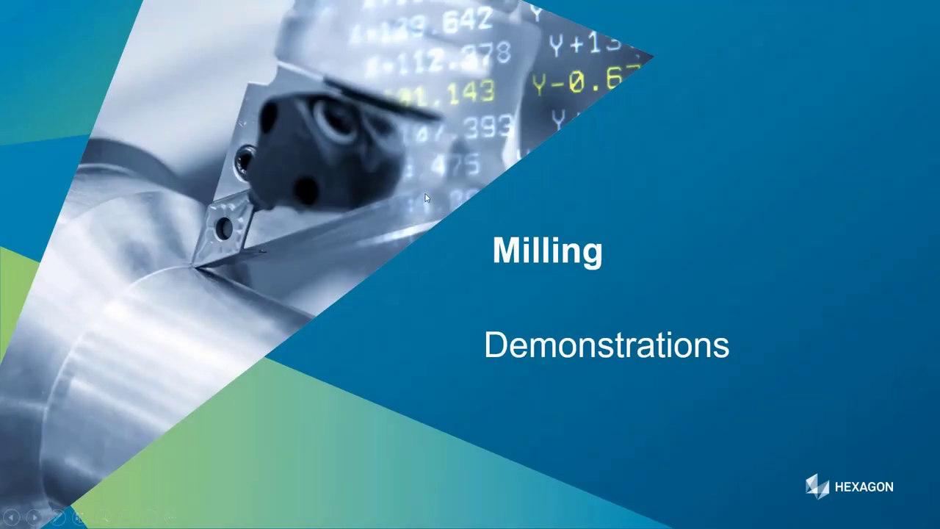